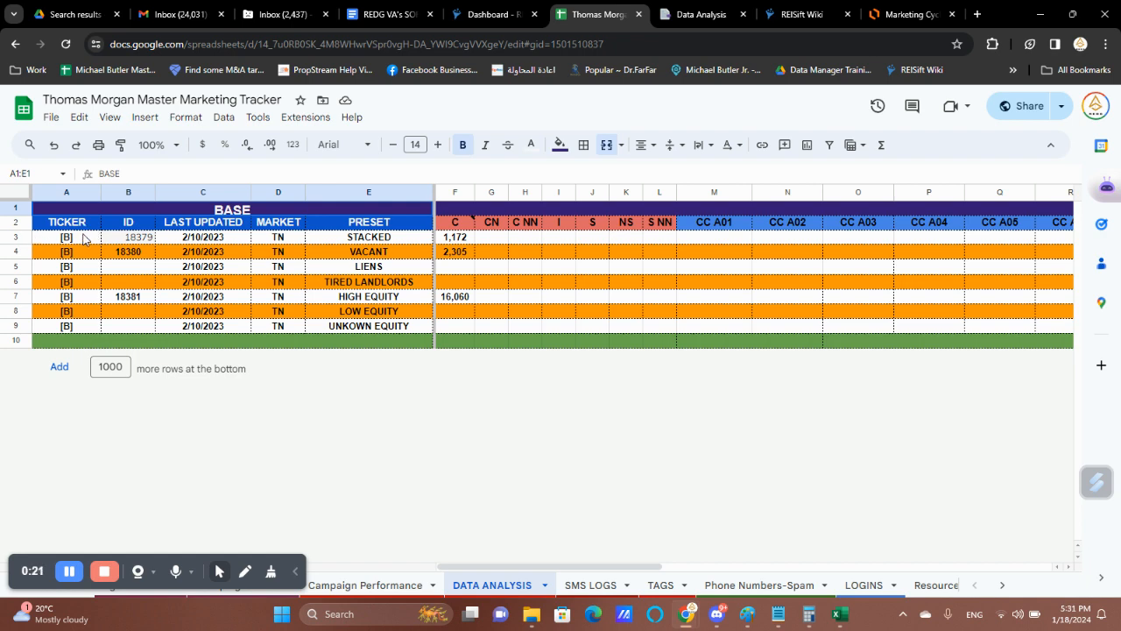
- Open a blank Notepad note and write Base and Niche on separate lines
left_click(77, 224)
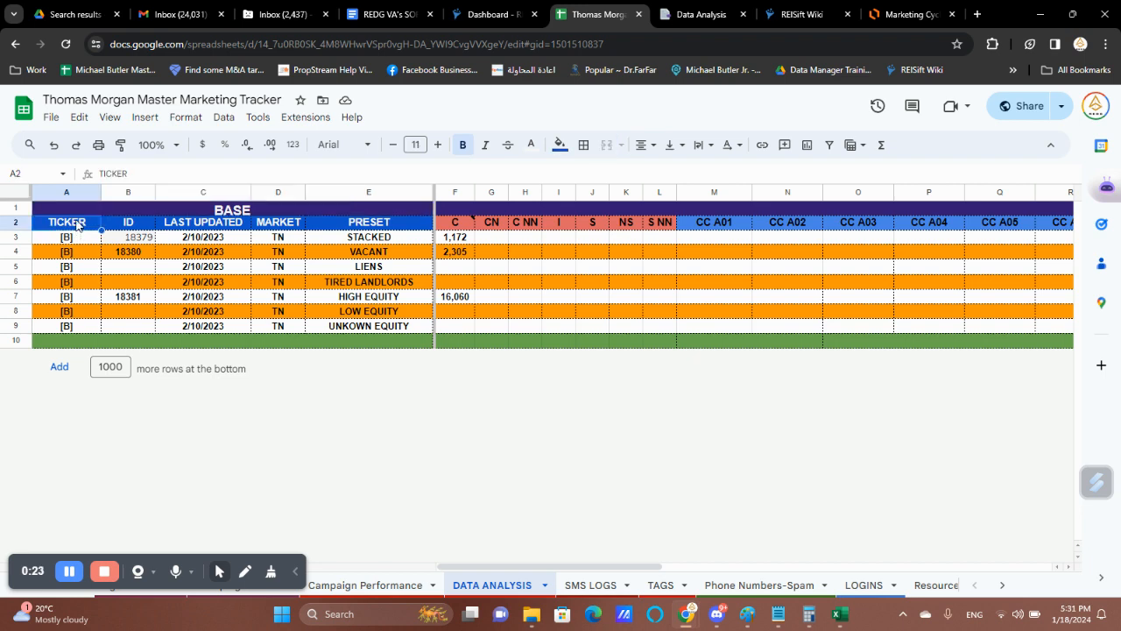
left_click(91, 241)
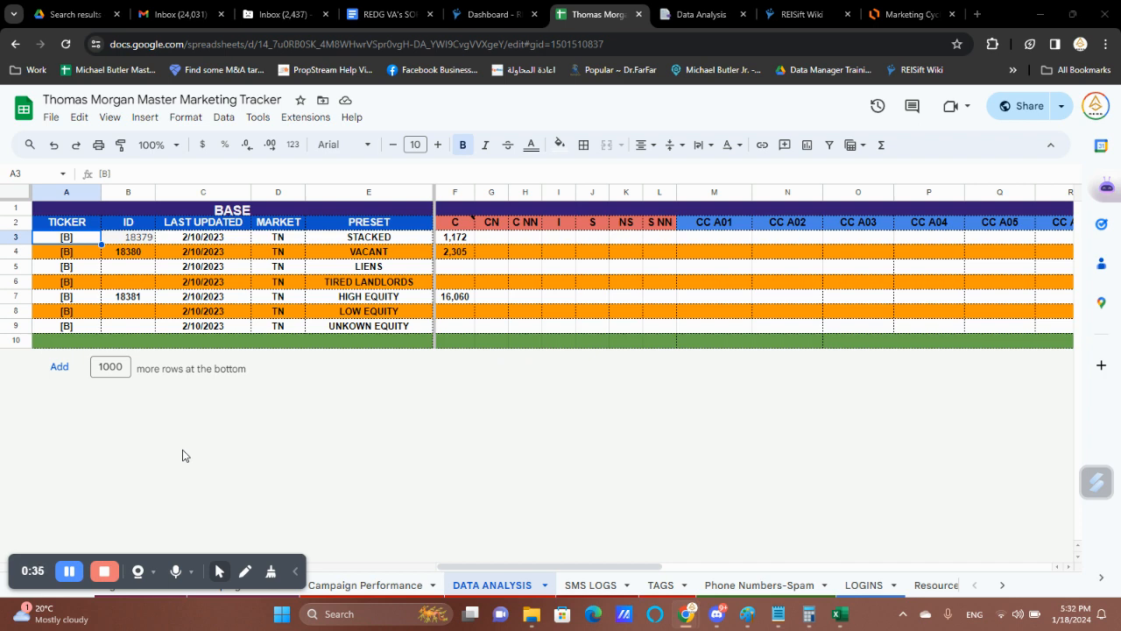
key("super")
type("note")
key("Return")
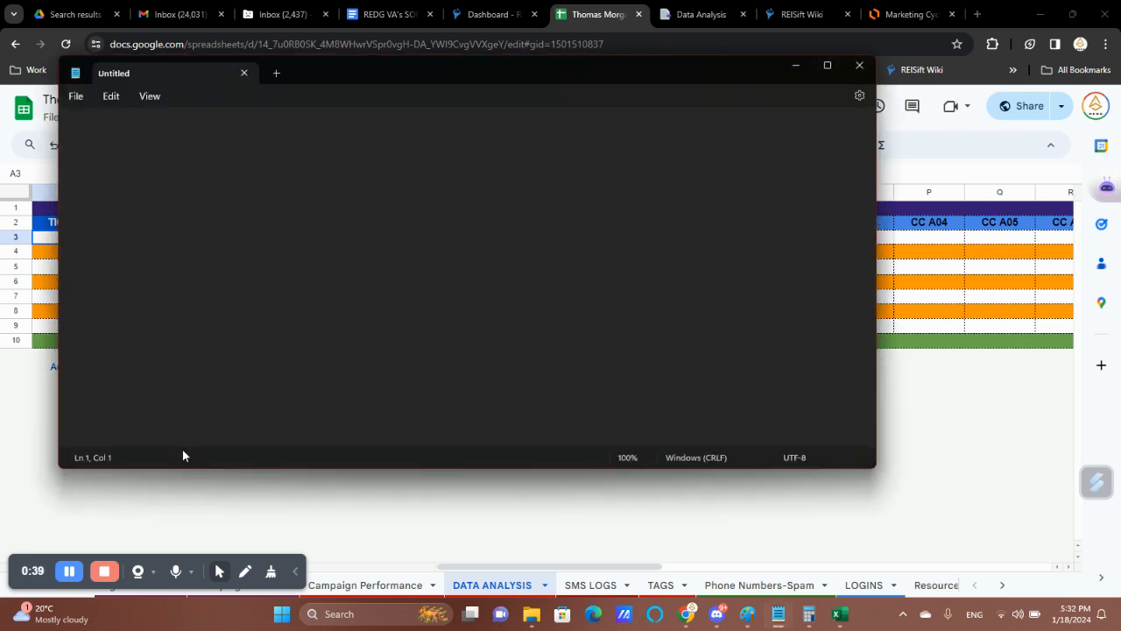
type("Base")
key("Return")
type("N")
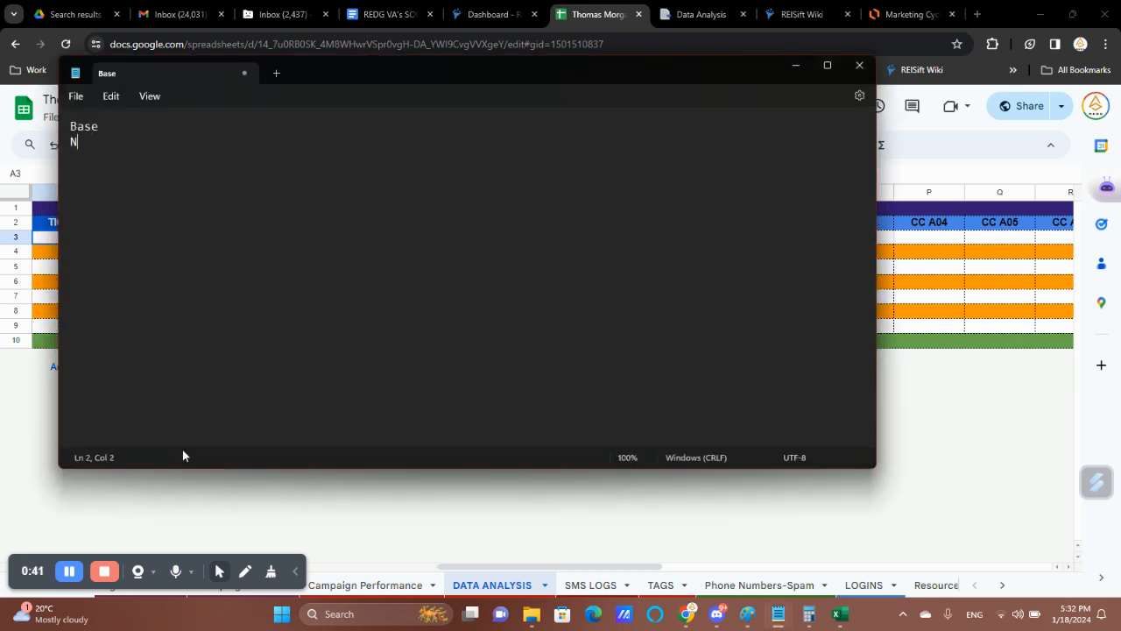
type("iche")
- Add the examples "= High Equity,Tax Deliquent,Vacants." to the Base line and "= Probates,Utility Shutoff," to the Niche line
left_click(251, 125)
type("= High Eq")
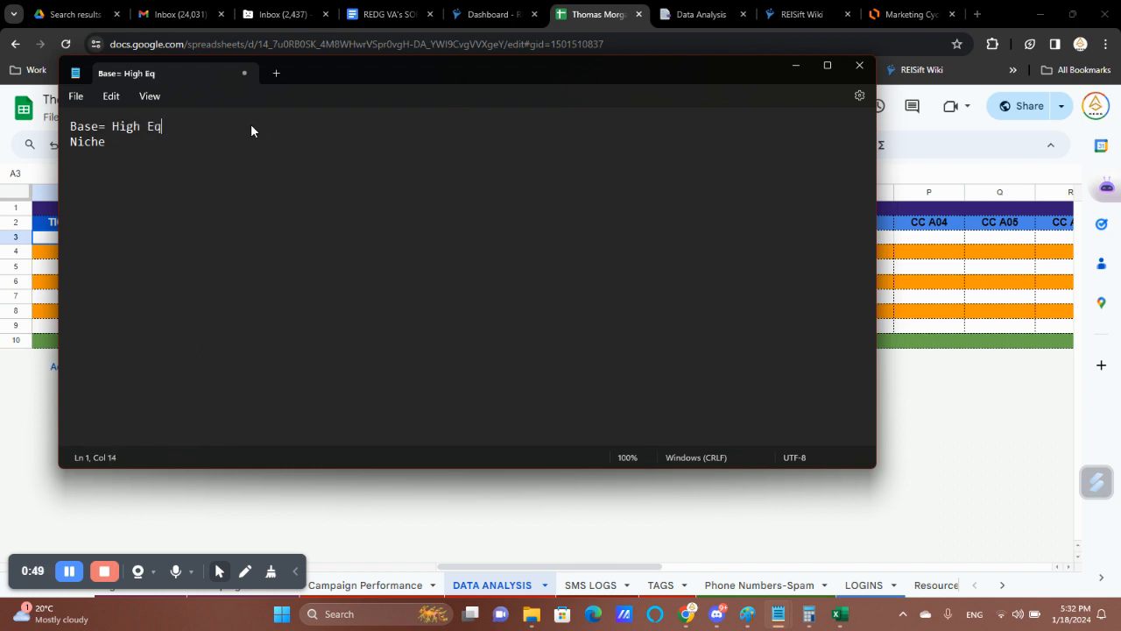
type("uity,Tax Deliquent,")
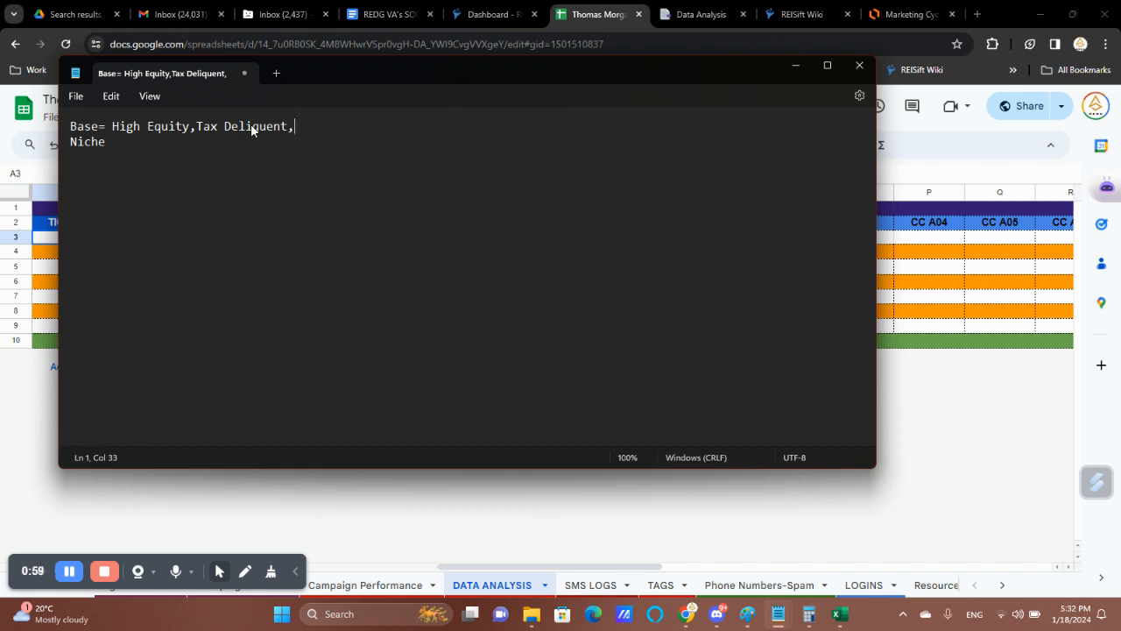
type("Vacants.")
left_click(224, 144)
type("Probate")
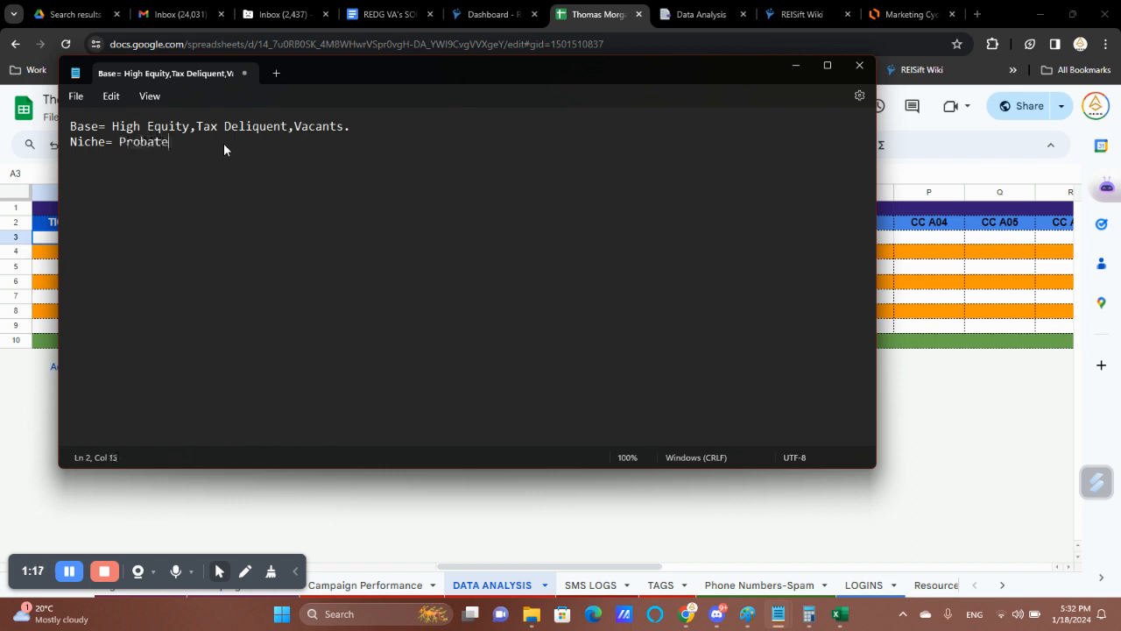
type("s,Utility Shutoff,")
- Prefix the Base line with the ticker [B] and the Niche line with [N]
left_click(70, 130)
type("[B")
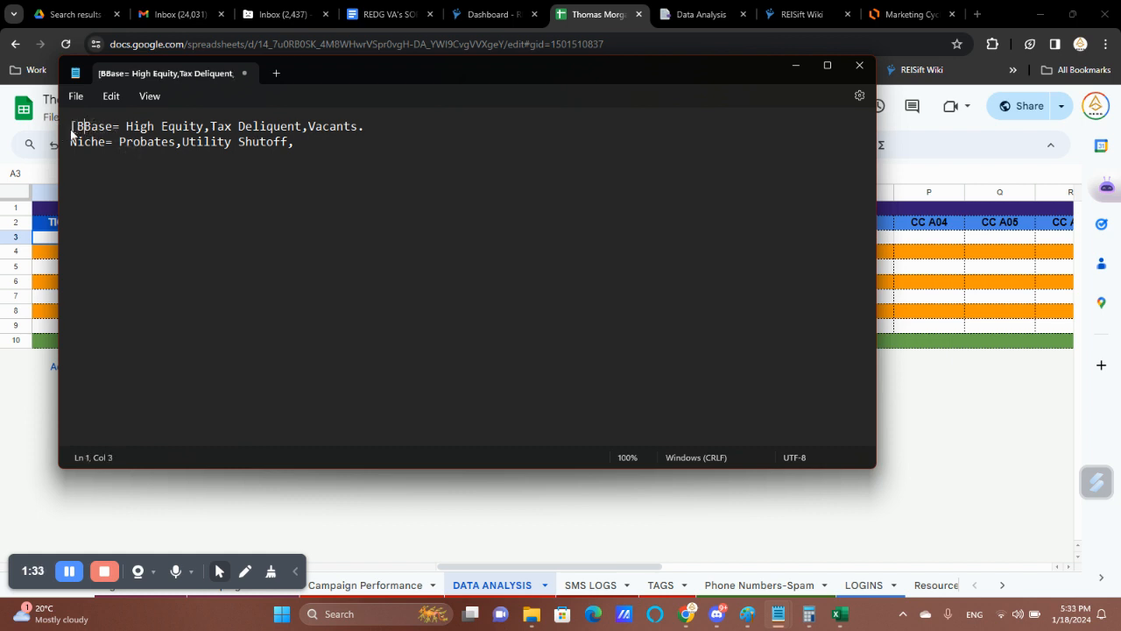
type("]")
left_click(71, 145)
type("[N]")
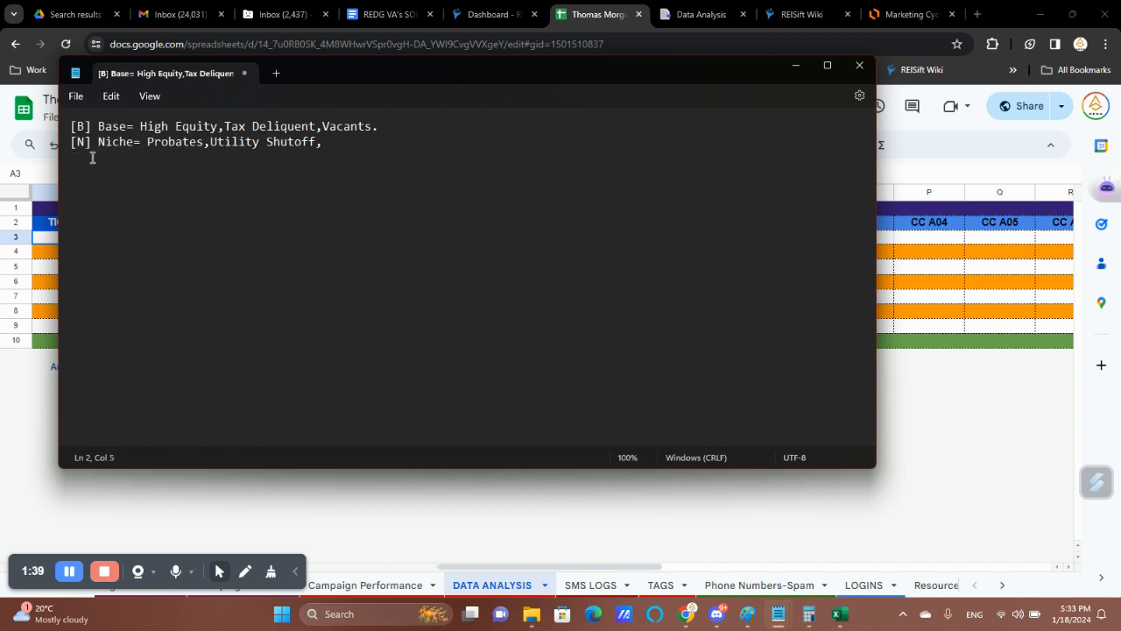
- Switch back to the marketing tracker in Google Sheets and examine the Ticker, ID and Last Updated columns of the Base table
key("alt+Tab")
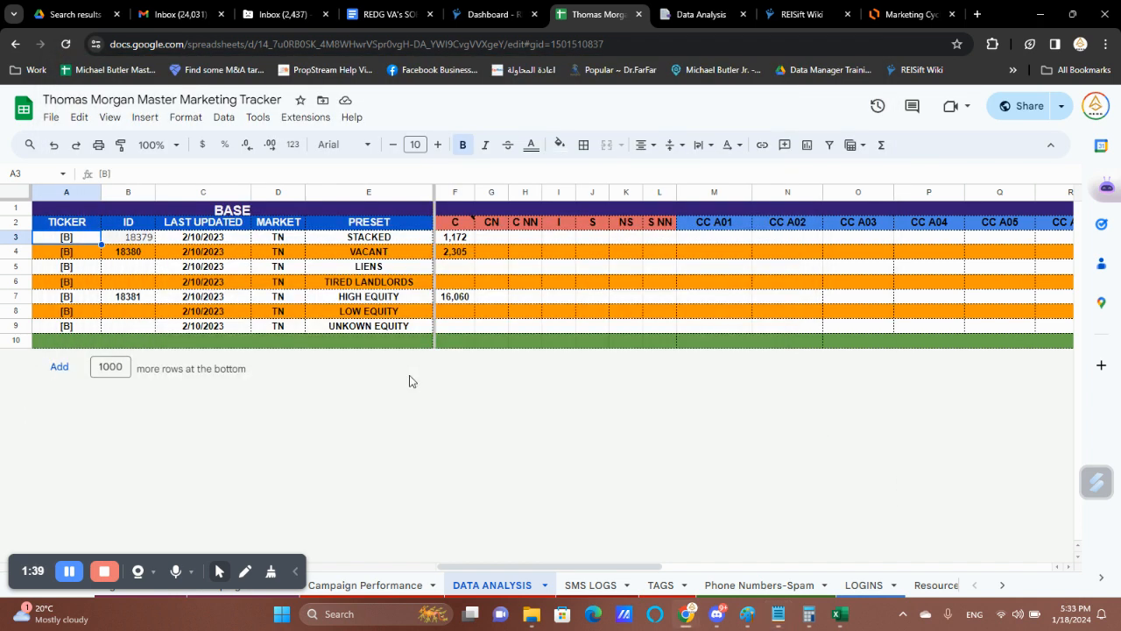
left_click(70, 298)
left_click(77, 241)
left_click(129, 232)
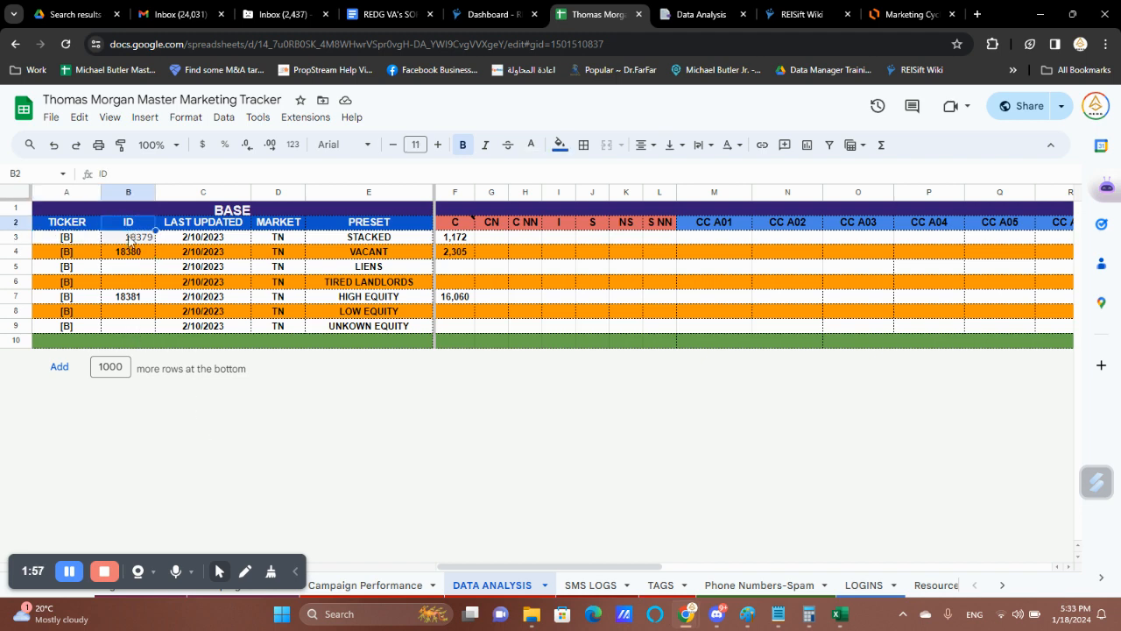
key("Down")
left_click(151, 240)
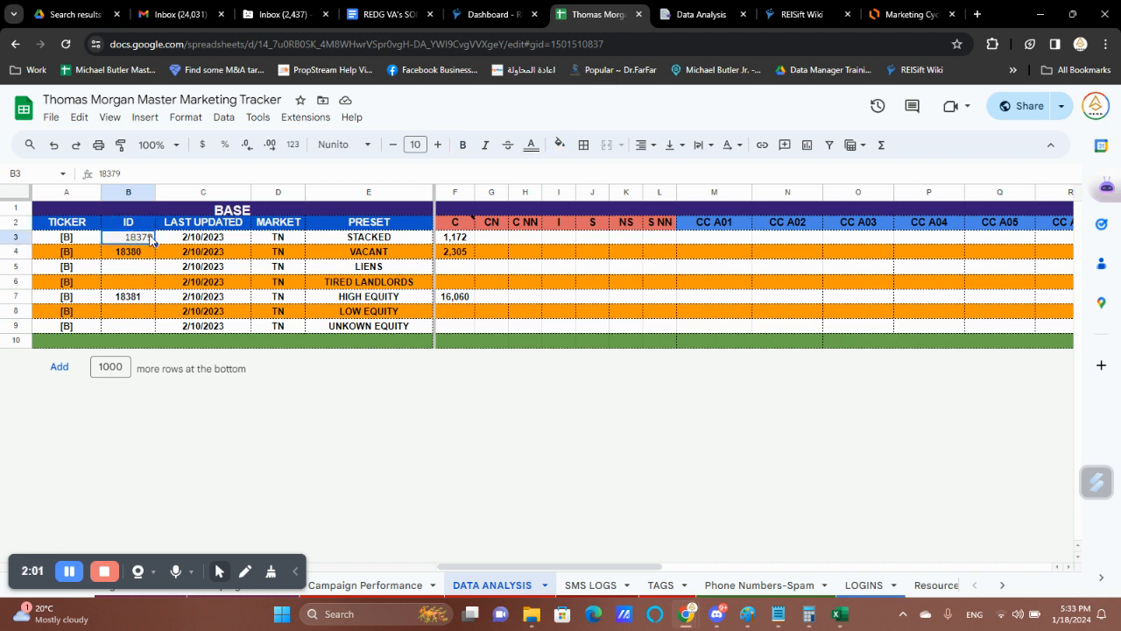
left_click(219, 236)
left_click(232, 212)
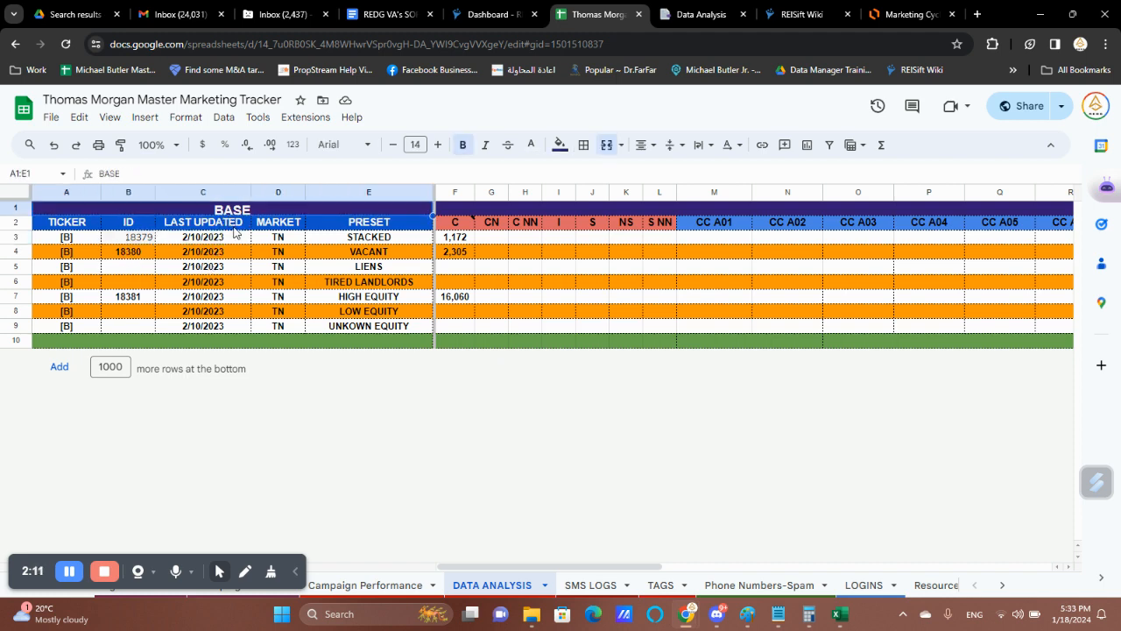
- Examine the count column headings and the Preset and Market columns of the Base table
left_click(561, 253)
left_click(601, 225)
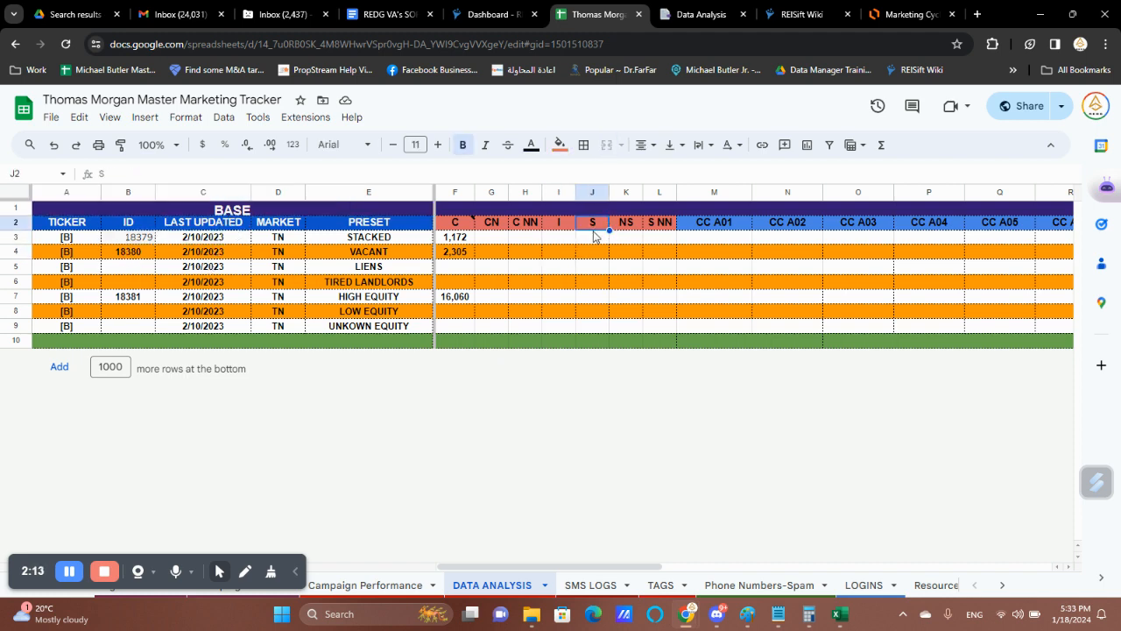
left_click(407, 226)
left_click(391, 240)
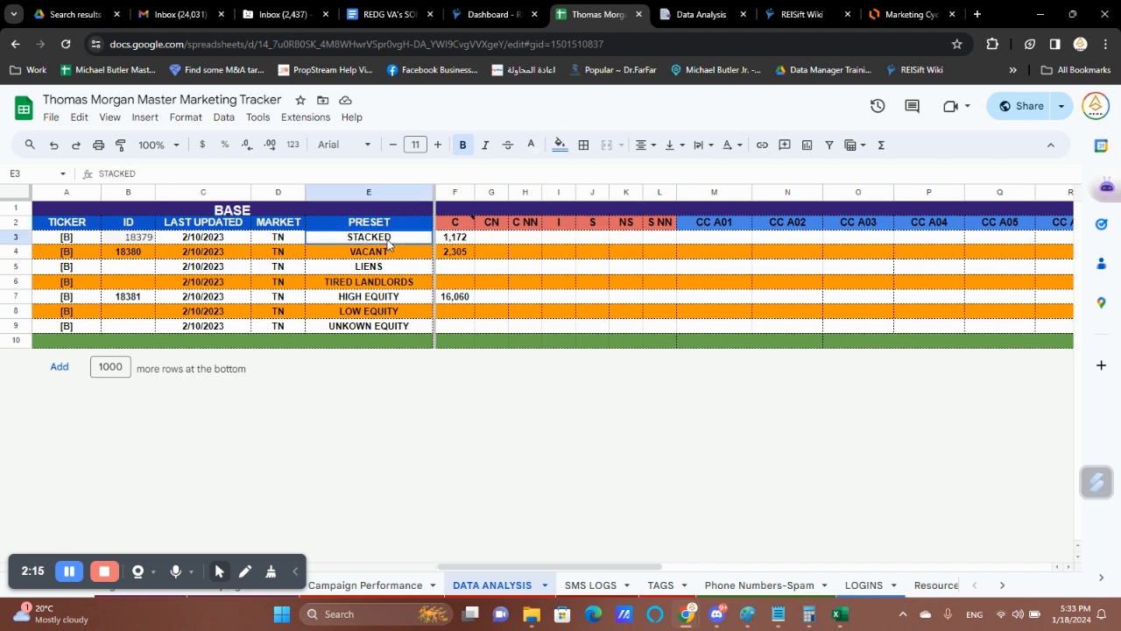
mouse_move(458, 228)
left_click(277, 238)
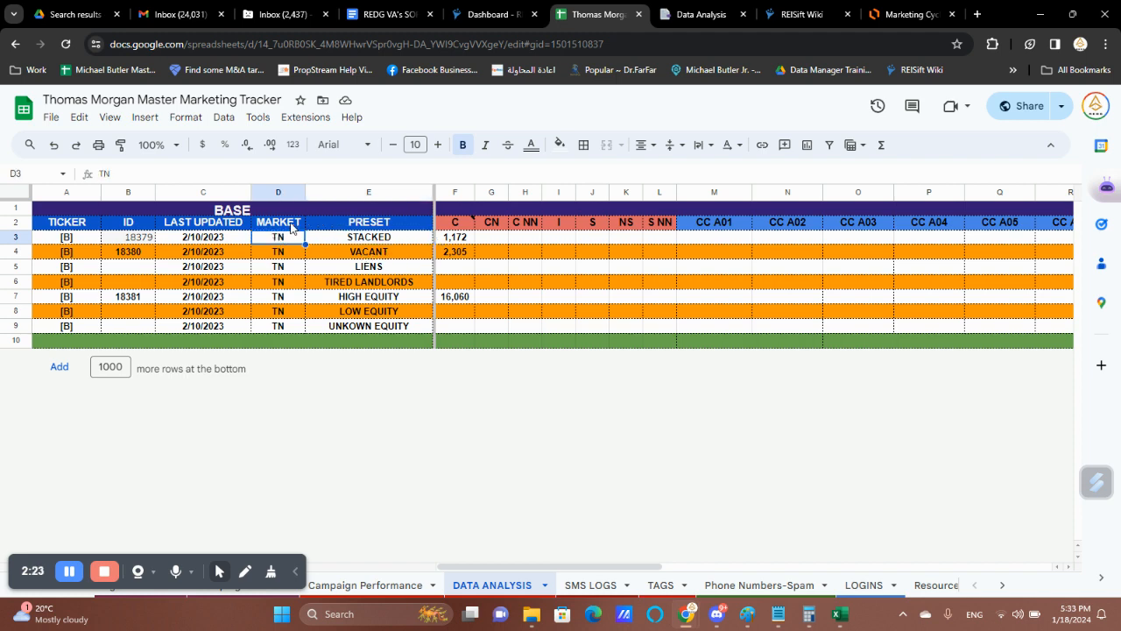
left_click(289, 225)
left_click(282, 243)
left_click(377, 241)
- Clear the Market cell of the Stacked row and re-enter TN
left_click(296, 240)
key("BackSpace")
type("TN")
key("Return")
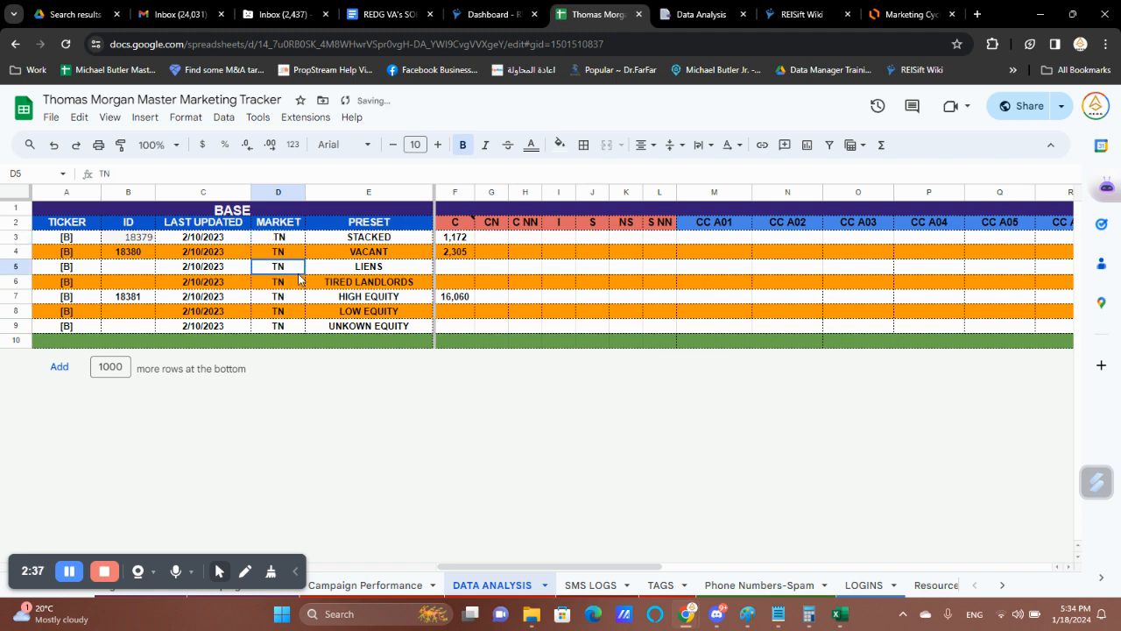
- Review the Preset column of the Base table, including the Stacked and Vacant entries
left_click(296, 344)
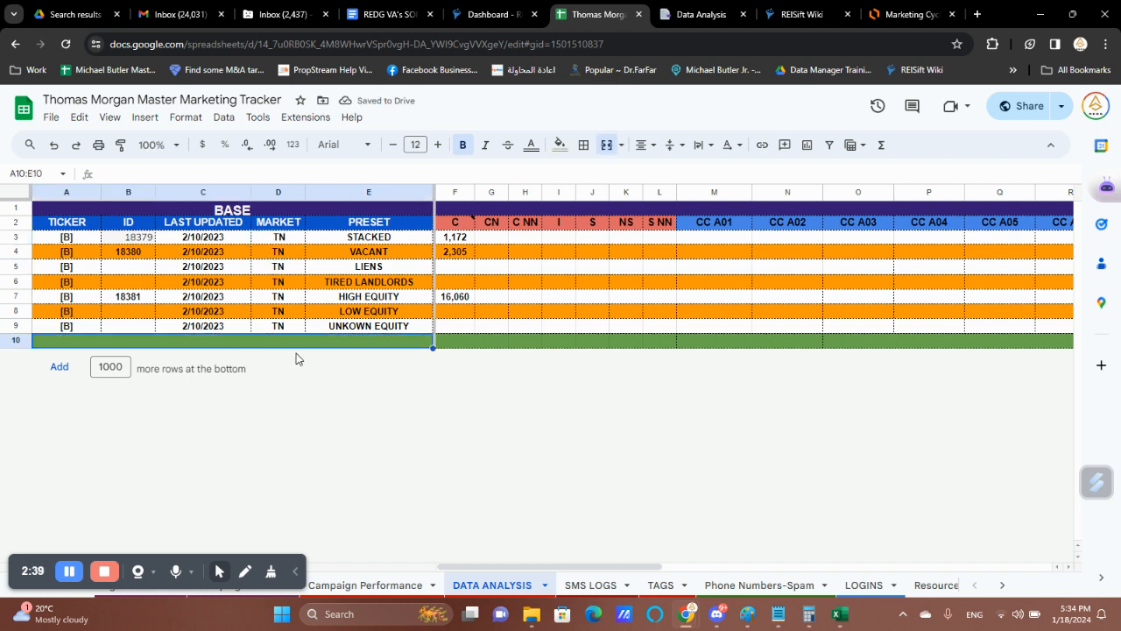
left_click(351, 238)
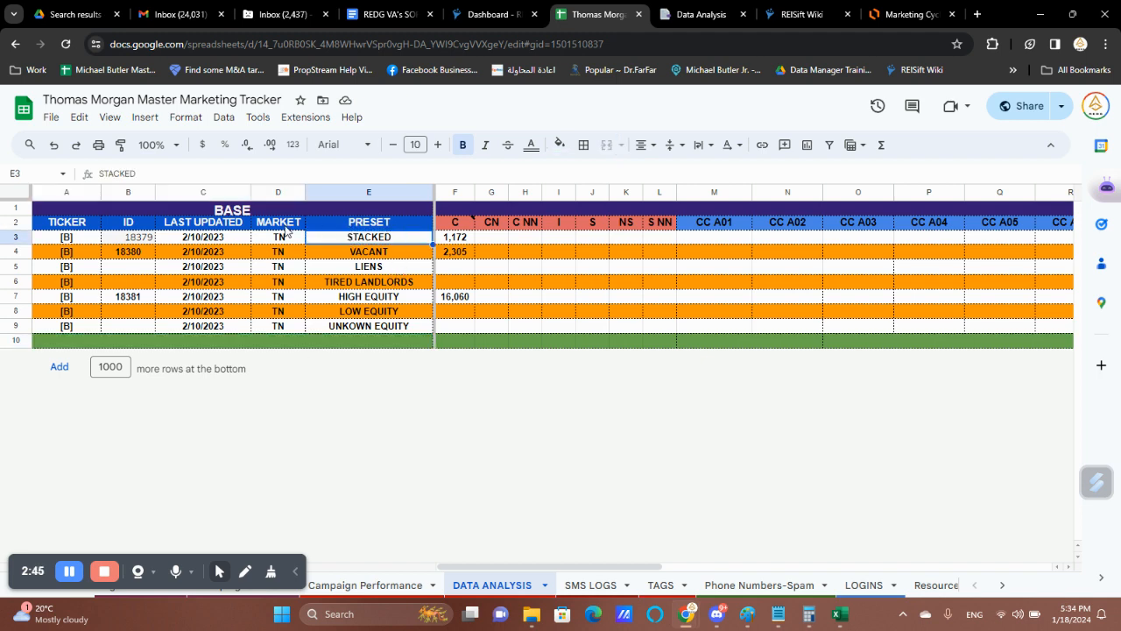
key("Up")
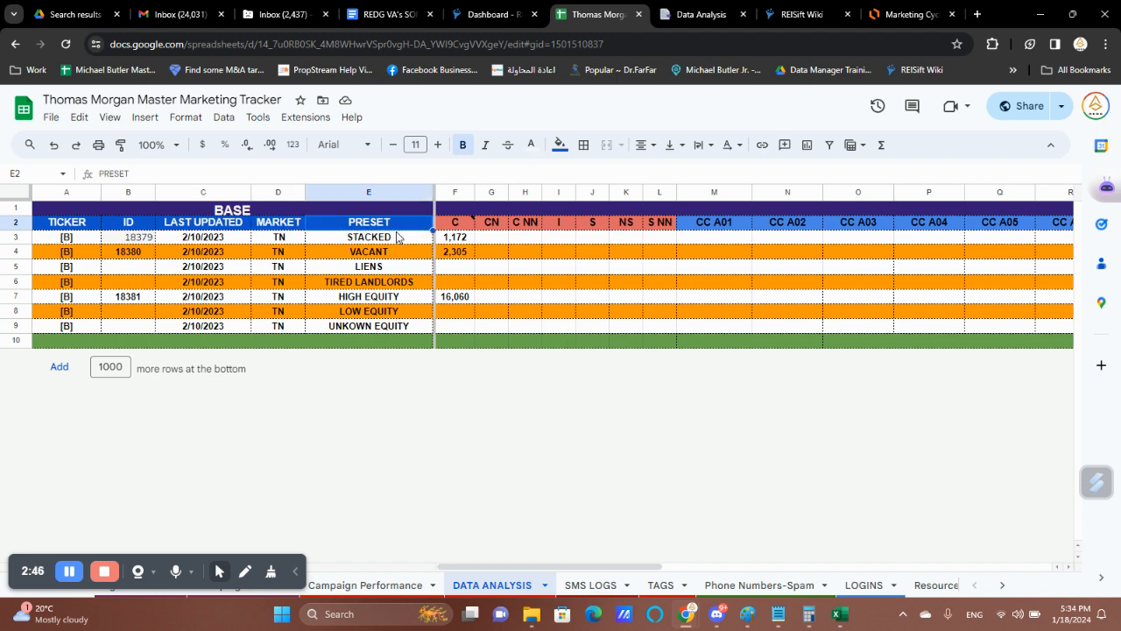
left_click(398, 251)
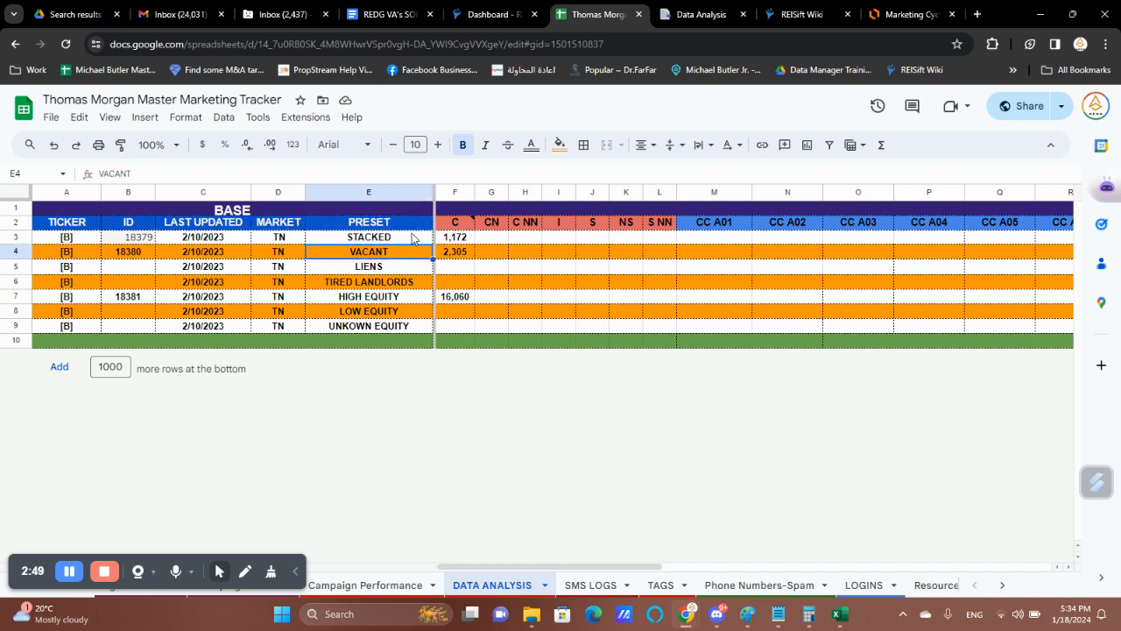
left_click(411, 238)
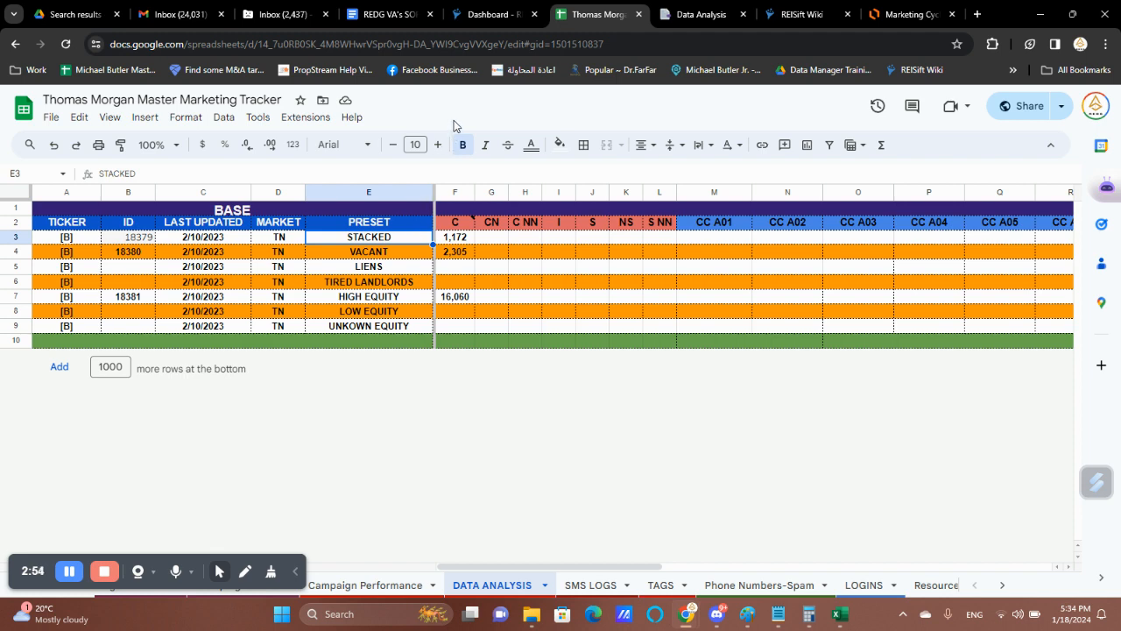
- Switch to REISift and open the record filter for the property records
left_click(504, 9)
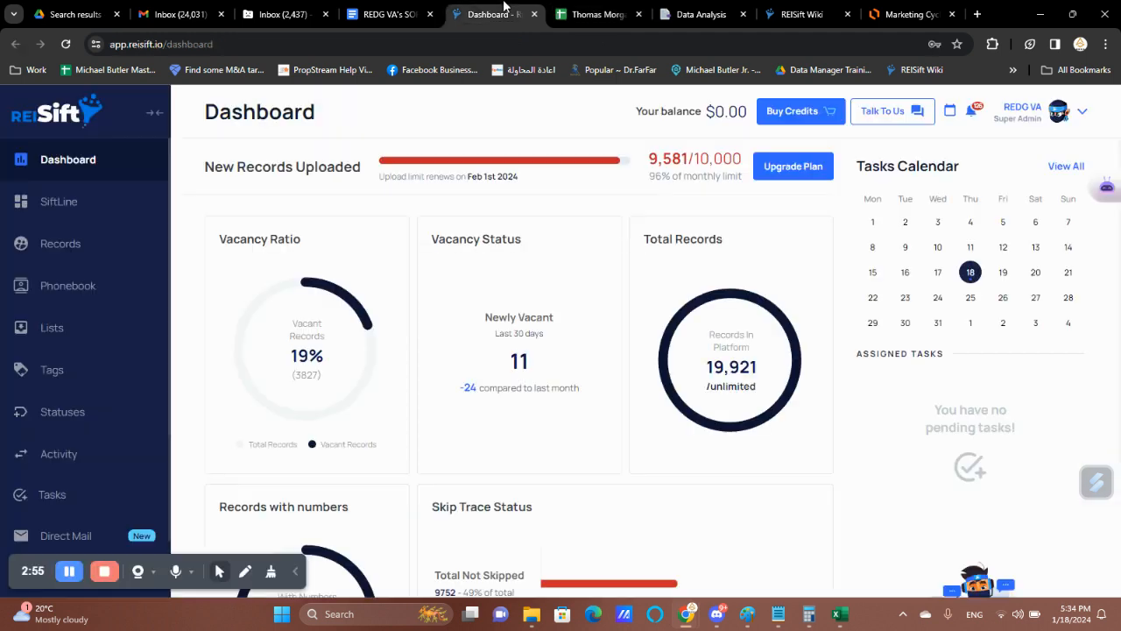
left_click(72, 244)
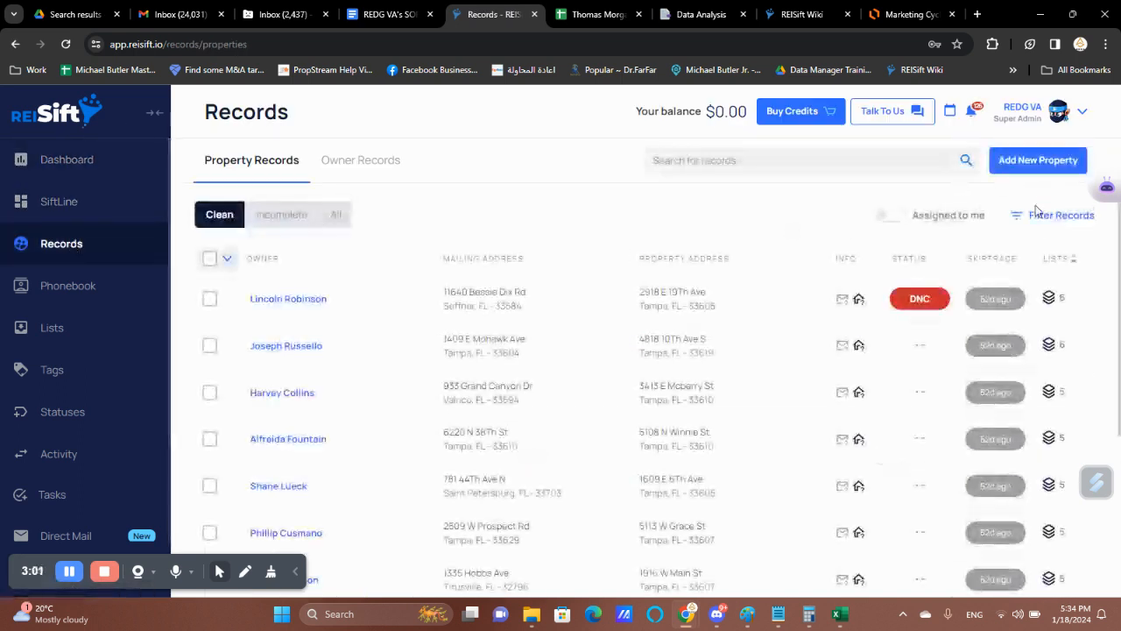
left_click(1042, 221)
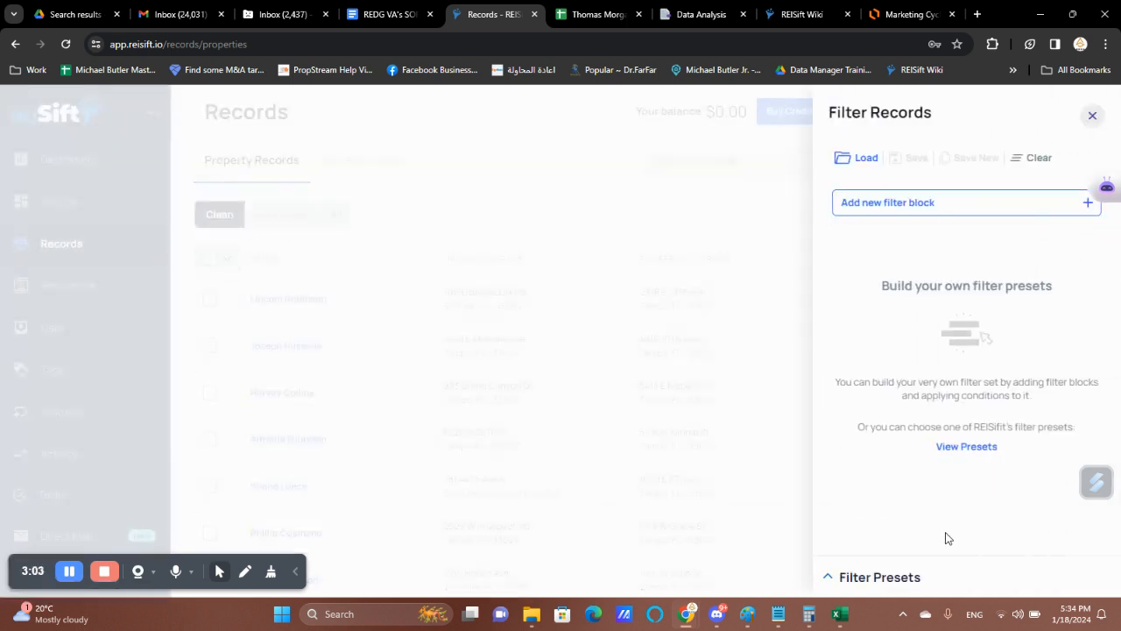
- Show the saved filter presets and load Stacked from the REISift Base Presets folder
left_click(968, 445)
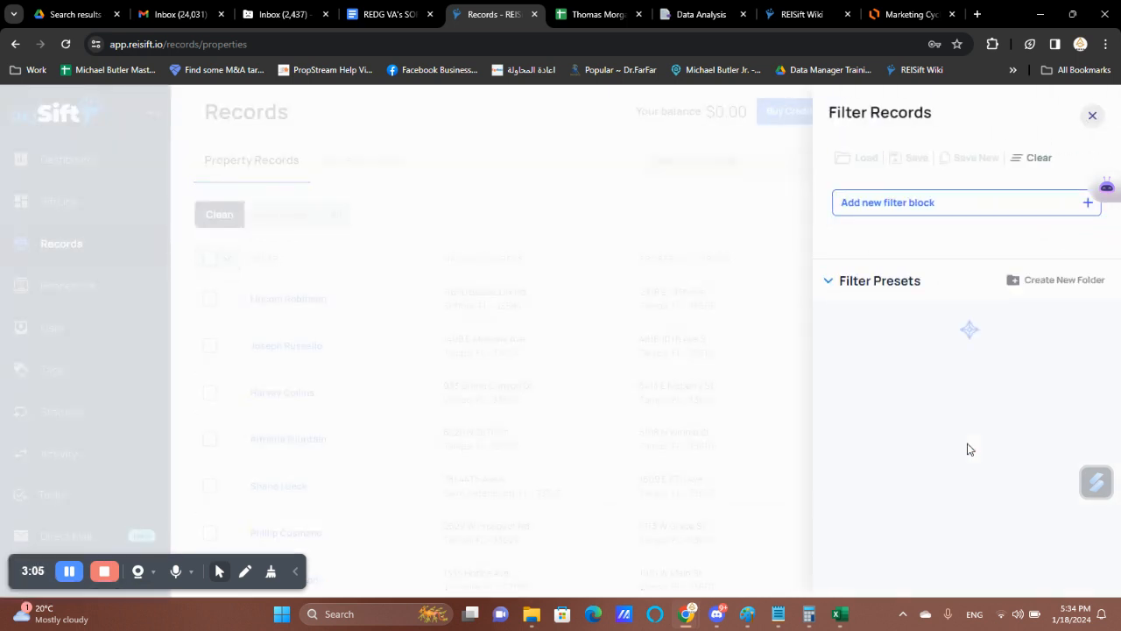
left_click(837, 325)
left_click(837, 379)
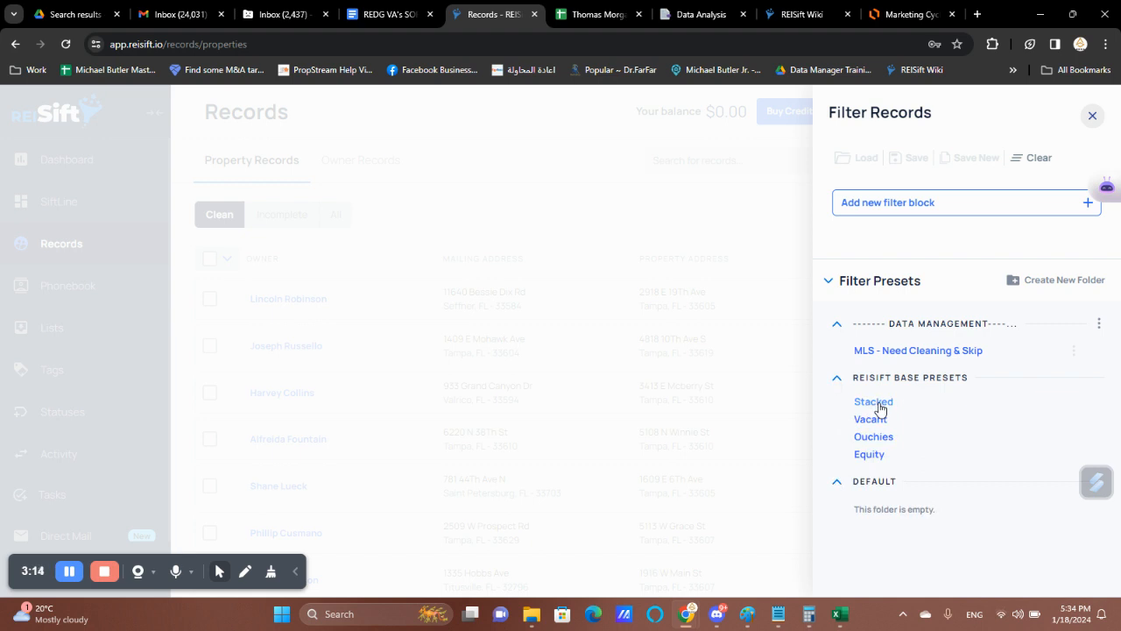
left_click(873, 402)
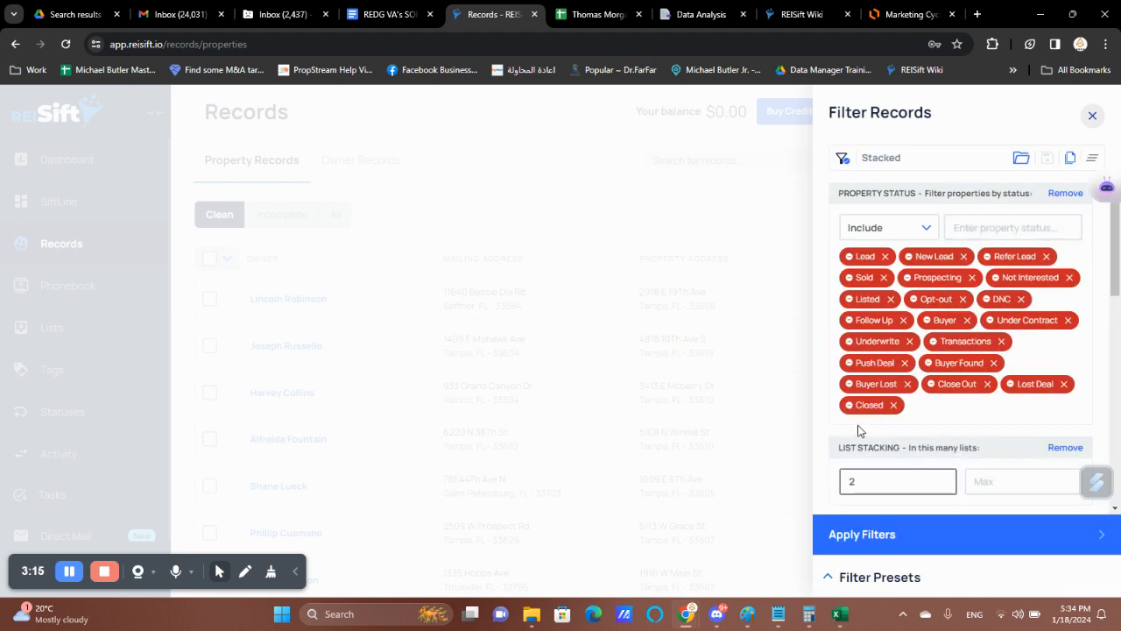
- Examine the Stacked preset's property status, list stacking and property parameter conditions, especially the Vacant Property setting
double_click(899, 195)
triple_click(898, 199)
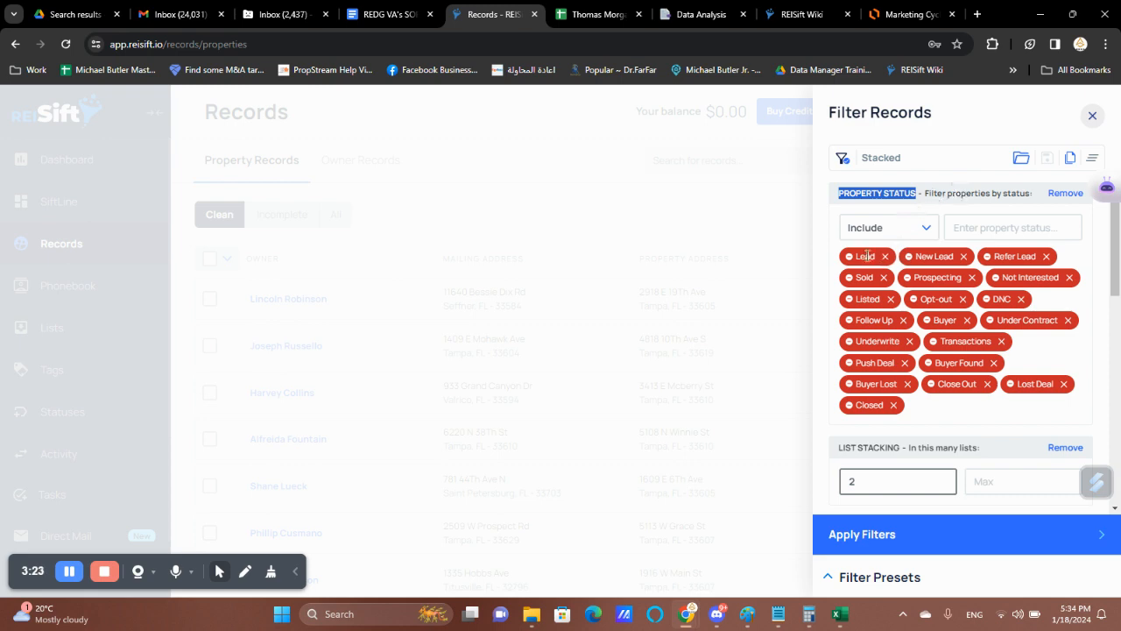
scroll(933, 418, "down", 2)
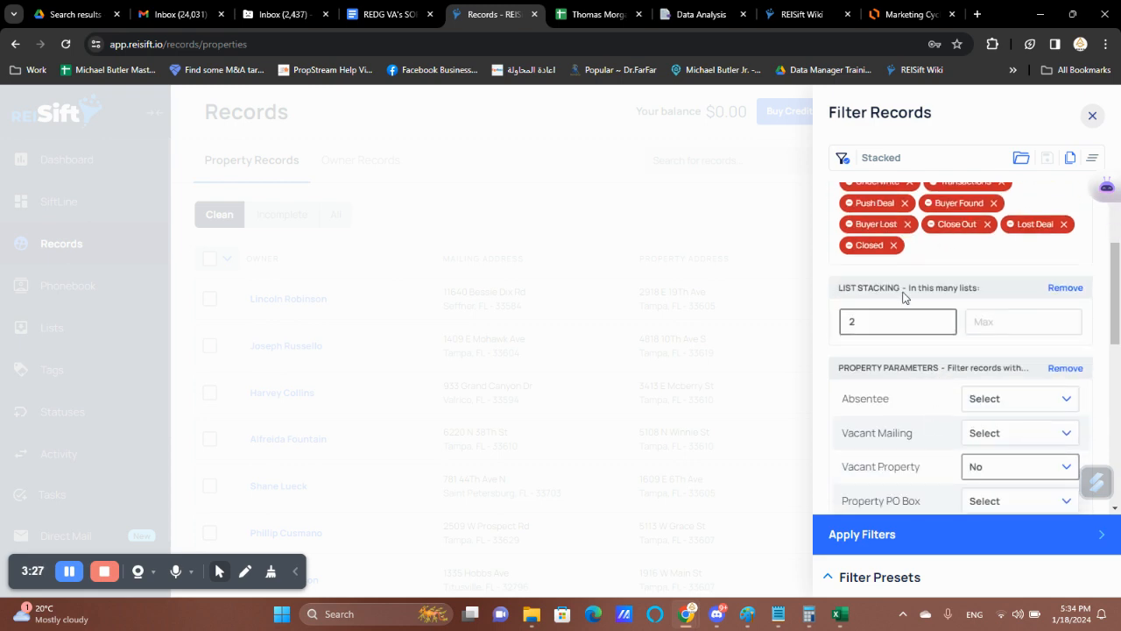
double_click(911, 288)
triple_click(907, 289)
left_click(878, 327)
scroll(955, 334, "down", 2)
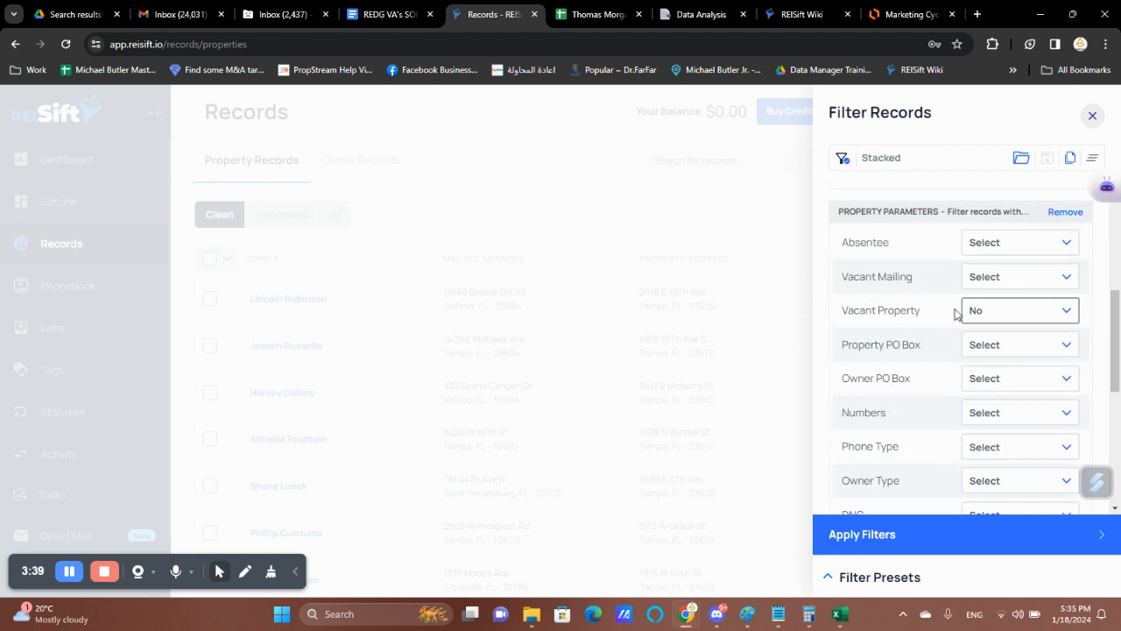
scroll(919, 307, "down", 2)
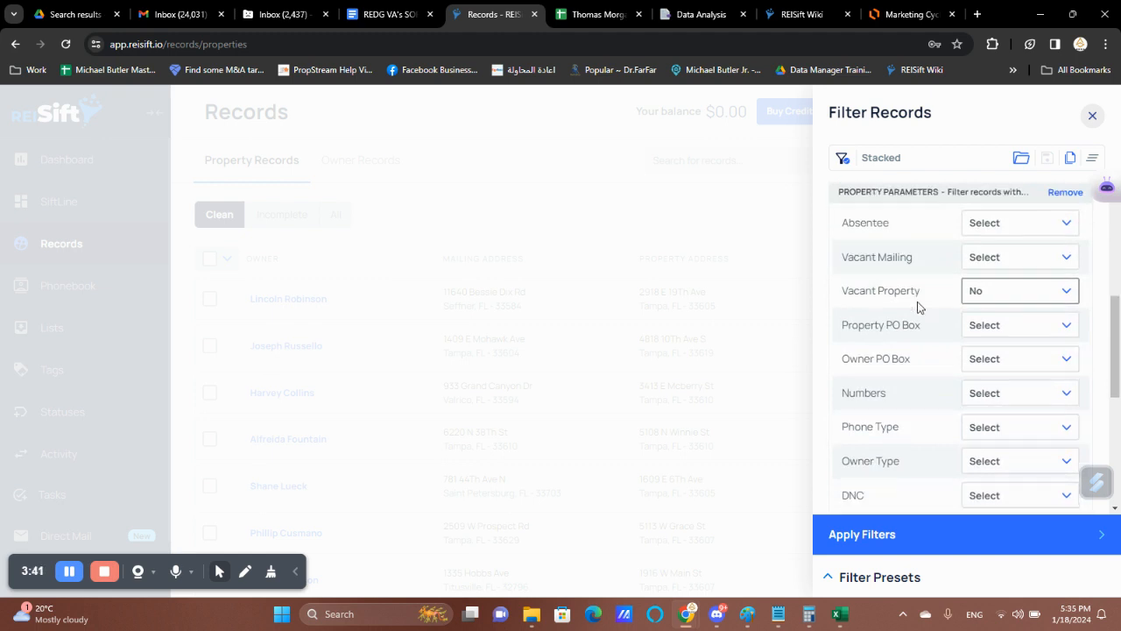
scroll(920, 308, "up", 2)
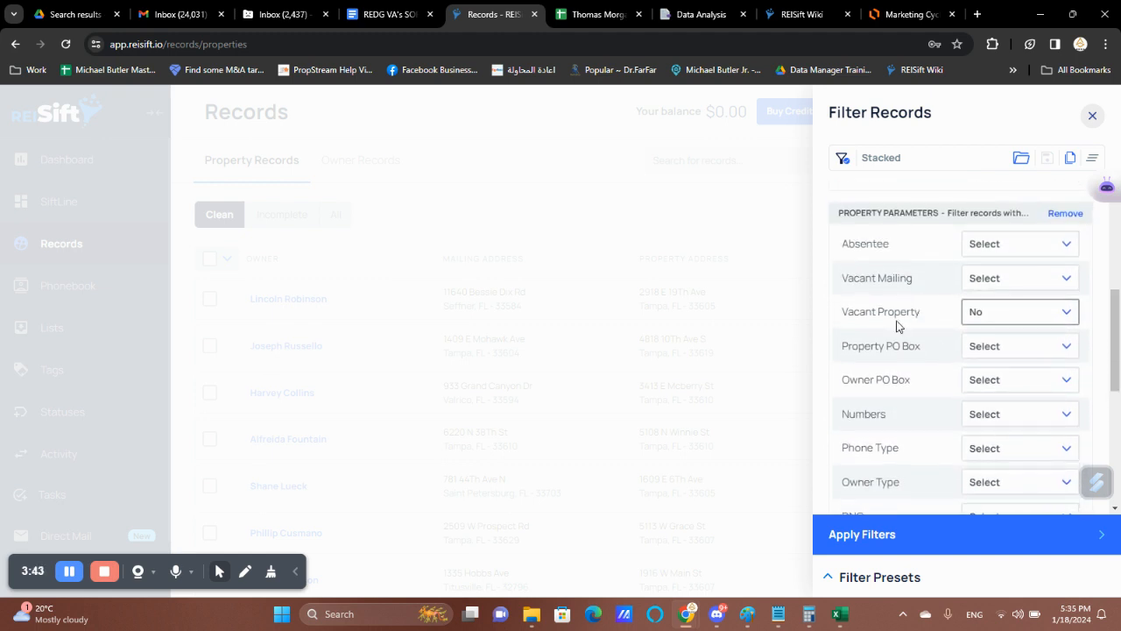
triple_click(900, 321)
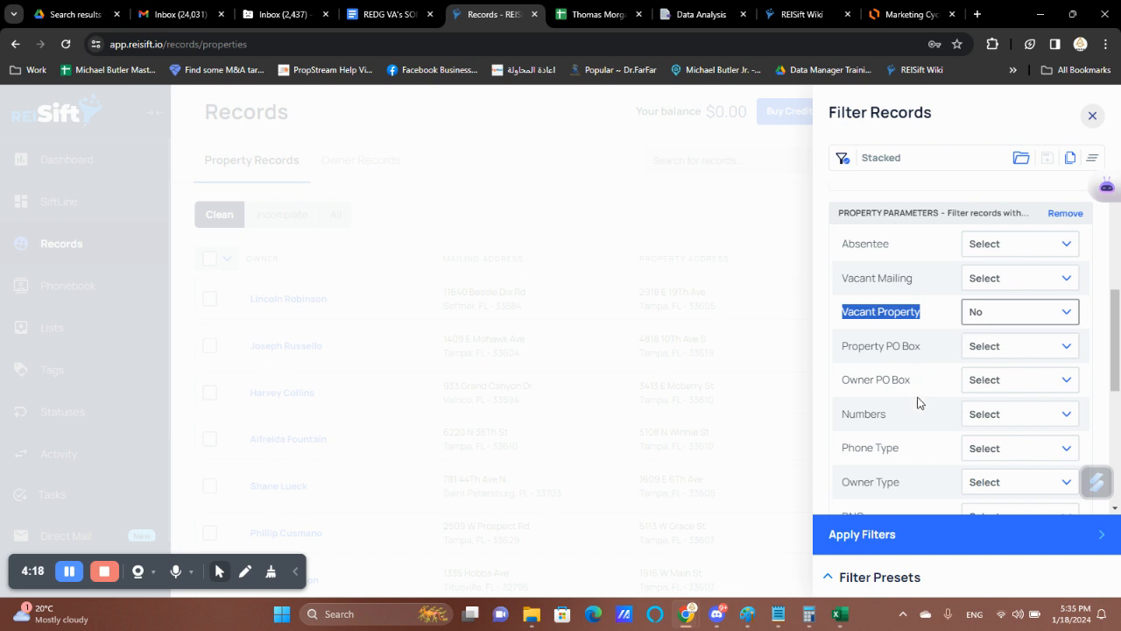
scroll(917, 402, "down", 5)
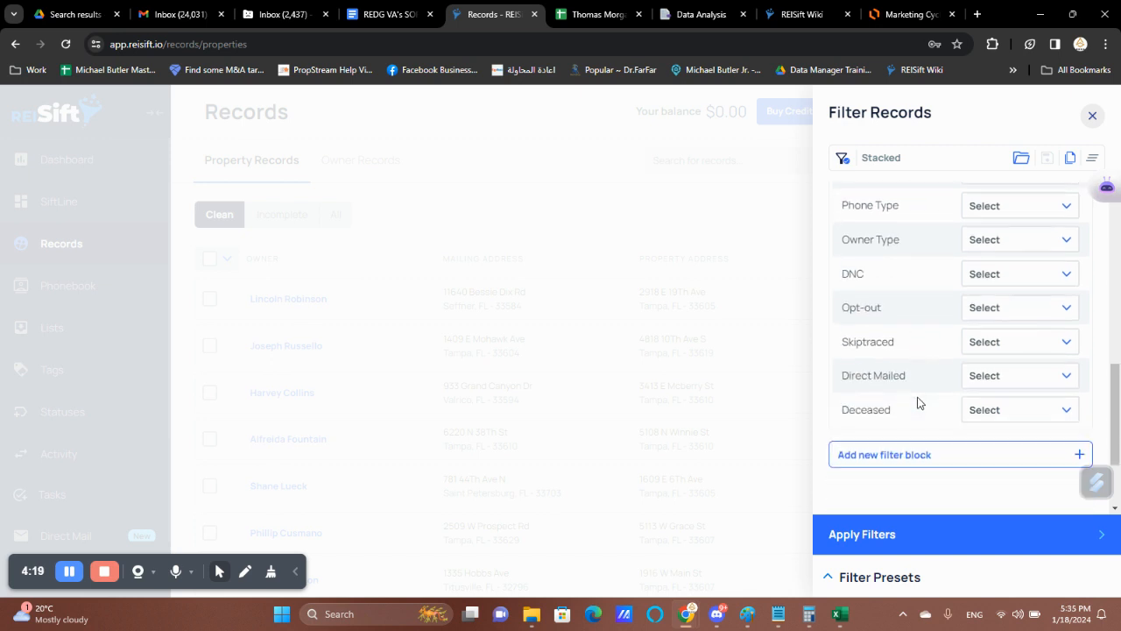
- Apply the Stacked preset to the REISift records, then switch to the tracker and show the note on the C column header
scroll(917, 402, "up", 10)
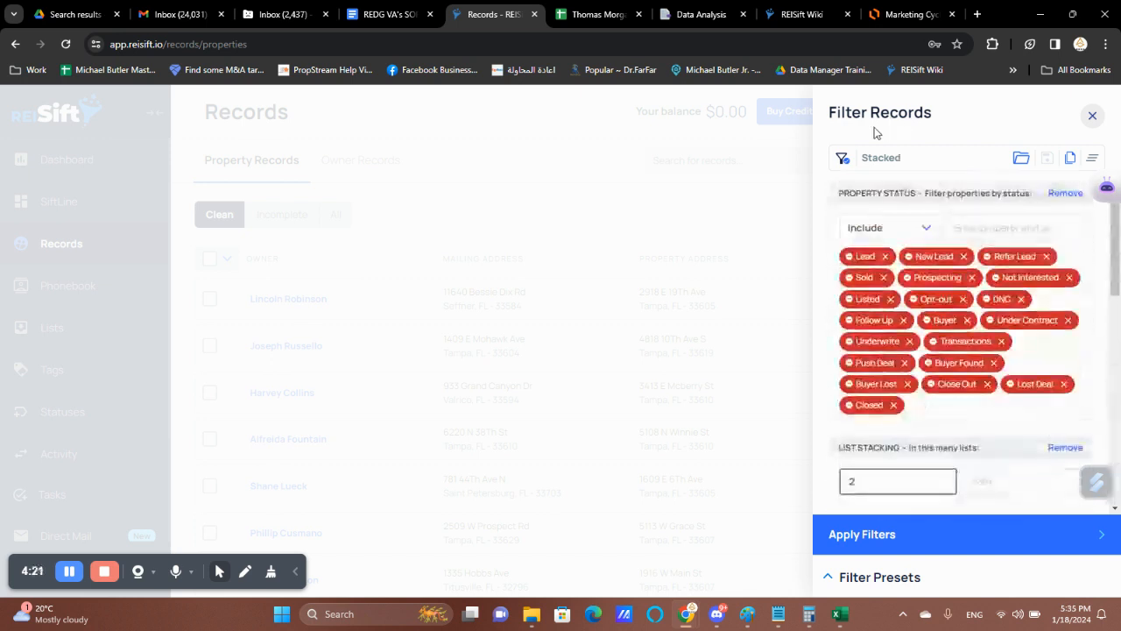
left_click(917, 533)
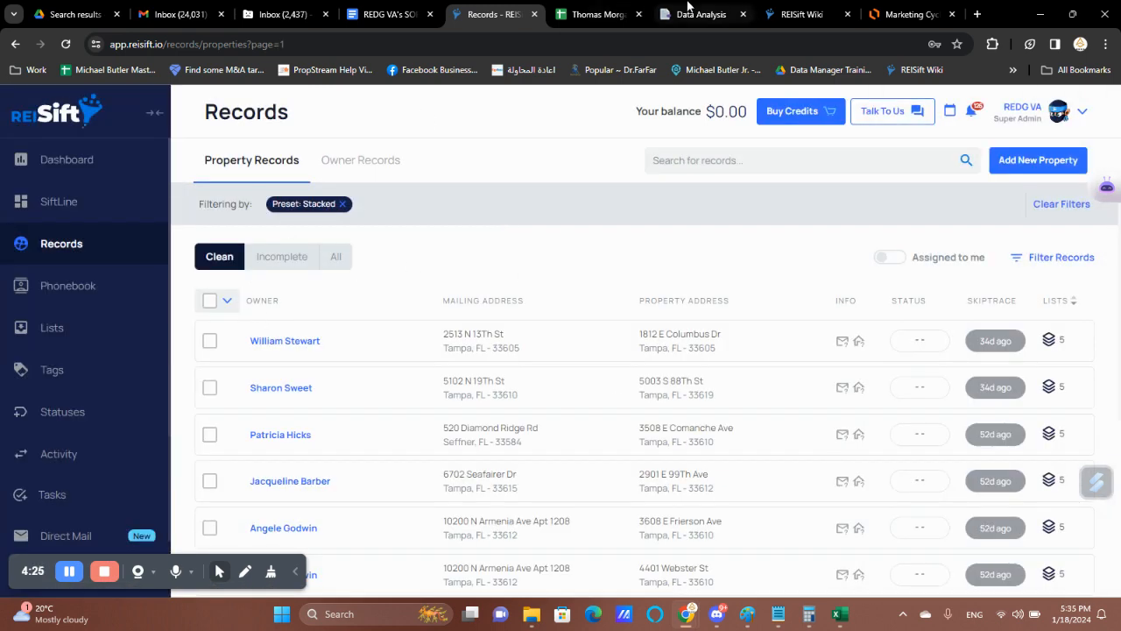
left_click(588, 6)
left_click(449, 226)
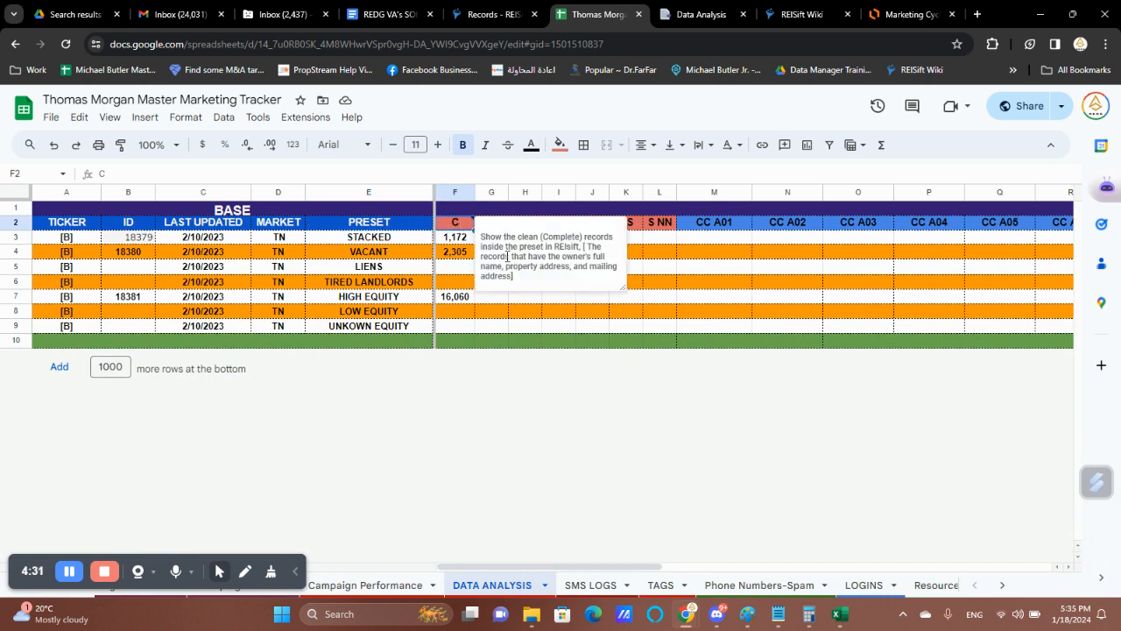
- Replace the Notepad text with four lines, First Name, Last Name, Mailing Address and Property Address, and return to the tracker
key("alt+Tab")
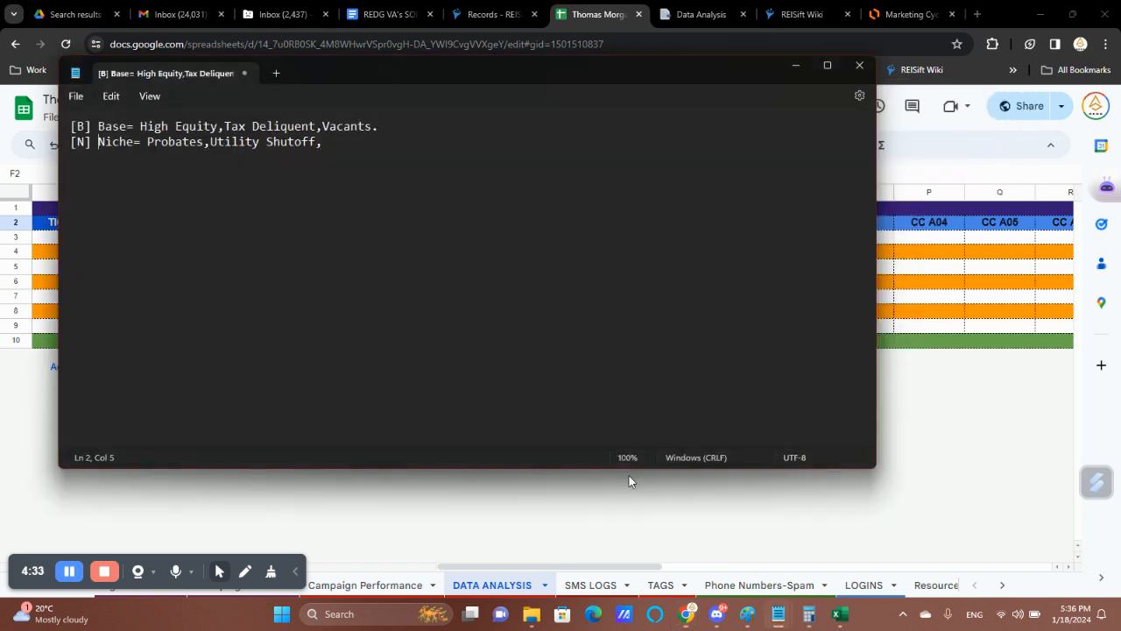
key("ctrl+a")
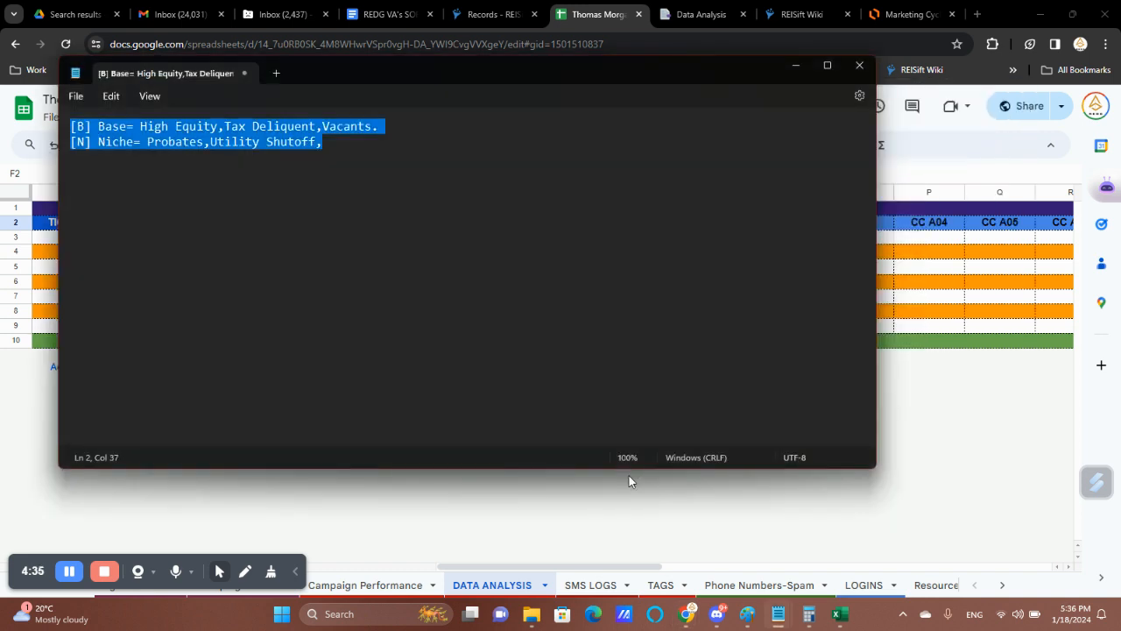
type("First Name ")
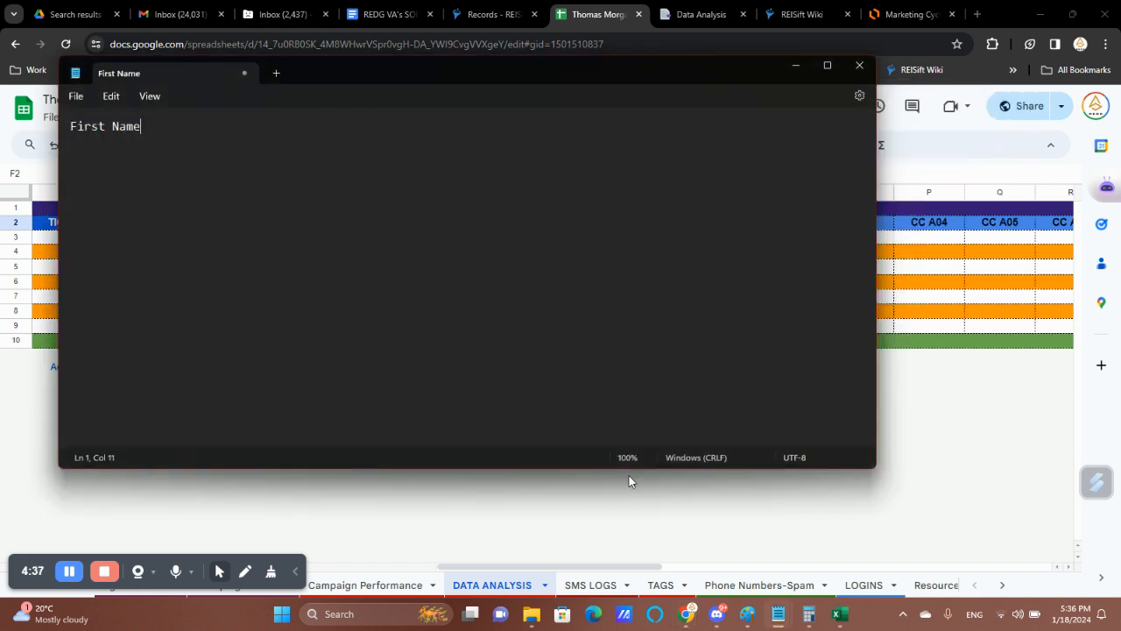
type("Last Name ")
type("M")
type("ailing Address")
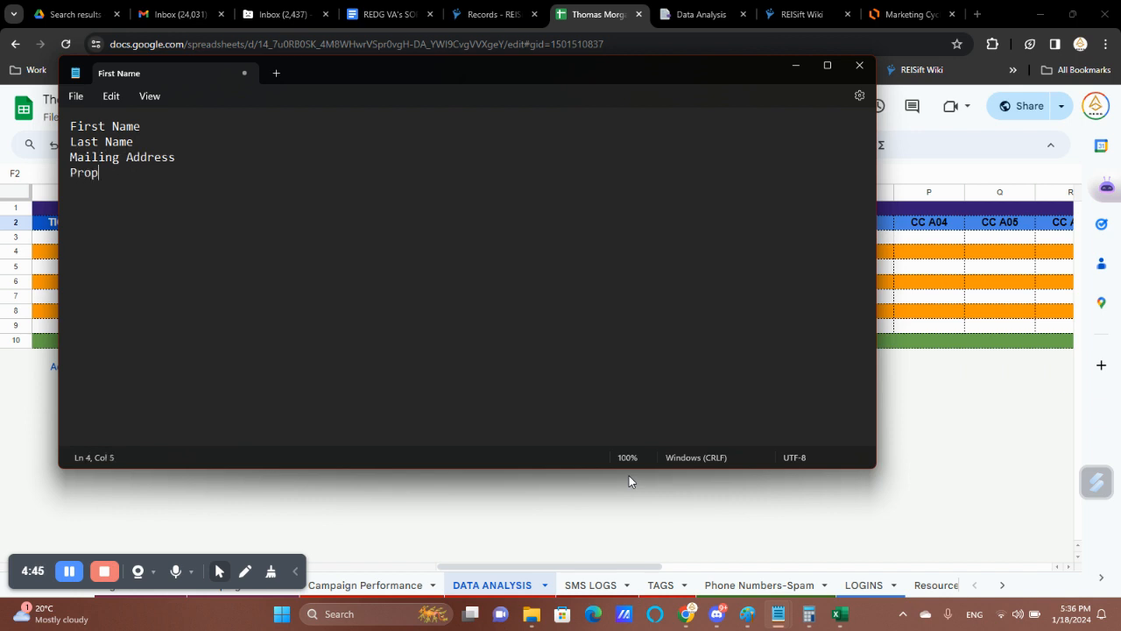
type("Address")
left_click(629, 475)
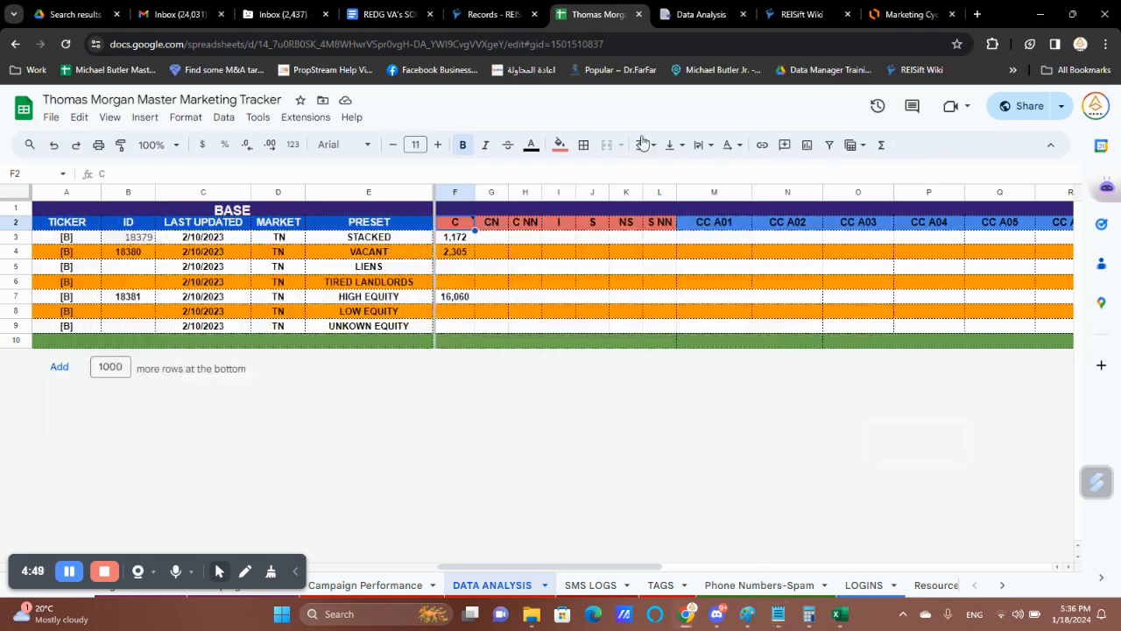
key("alt+Tab")
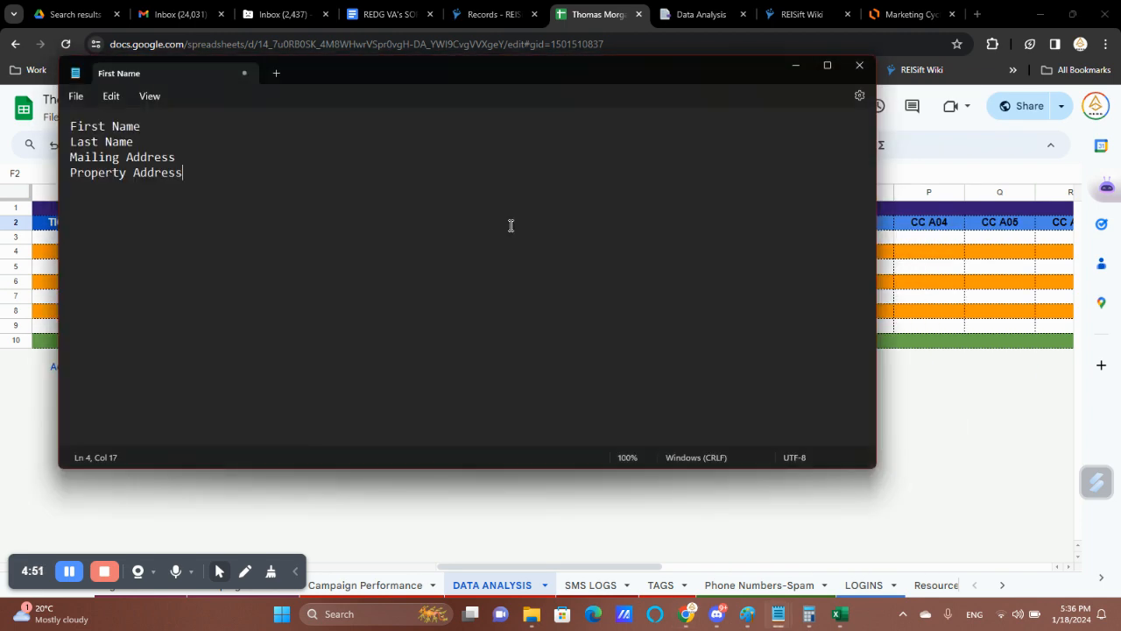
key("alt+Tab")
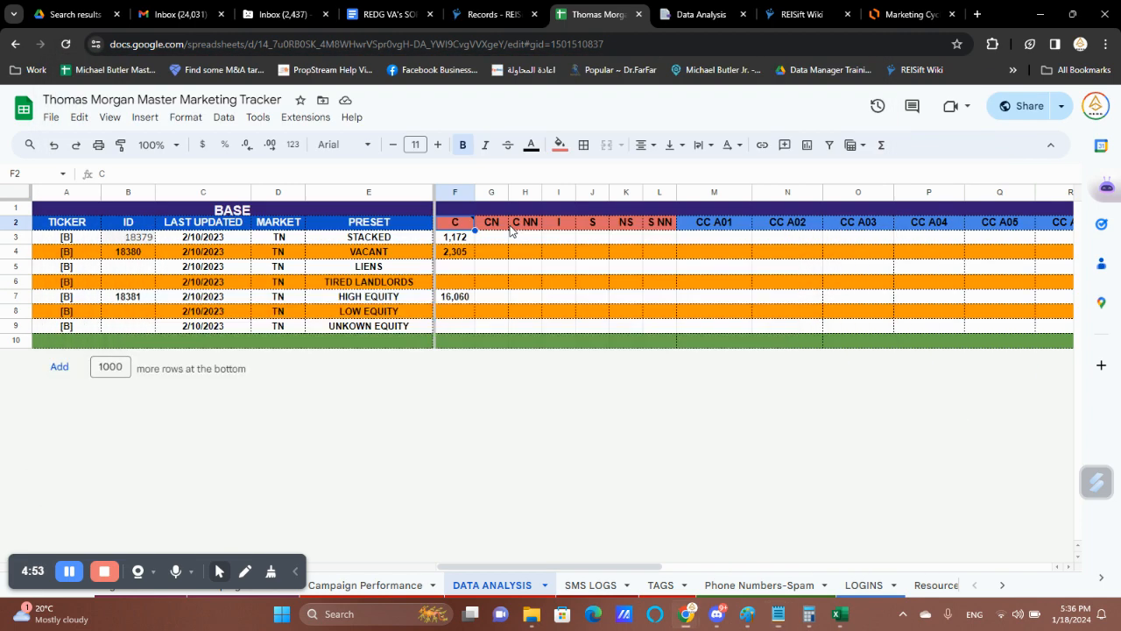
- Look up the number of clean Stacked records in REISift and enter 2060 in the tracker's C column for Stacked
left_click(490, 14)
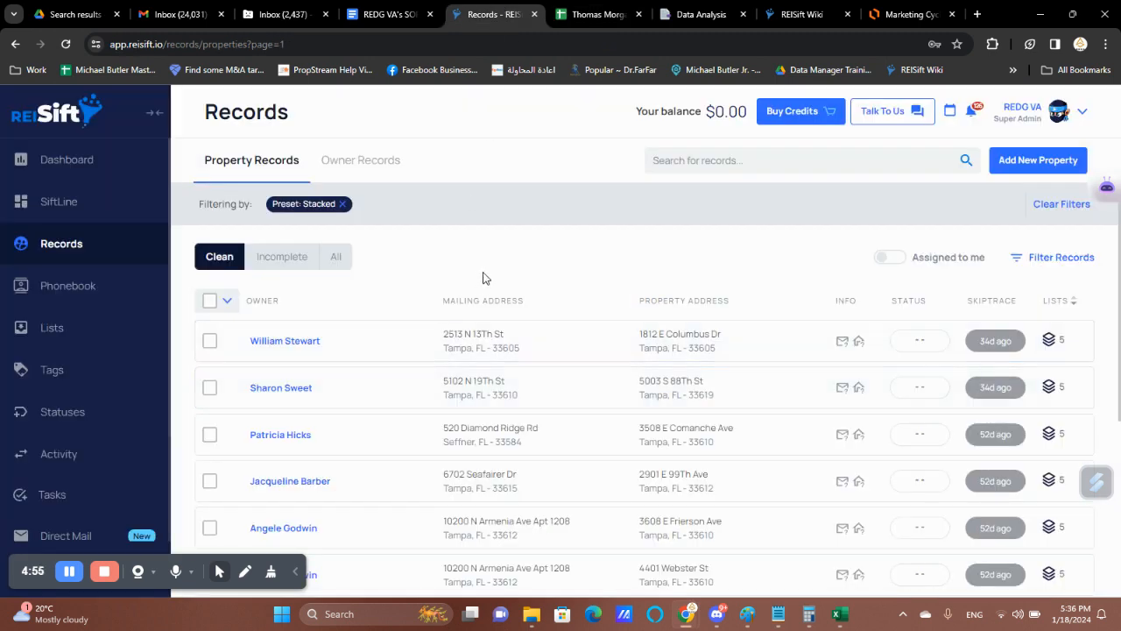
left_click(227, 301)
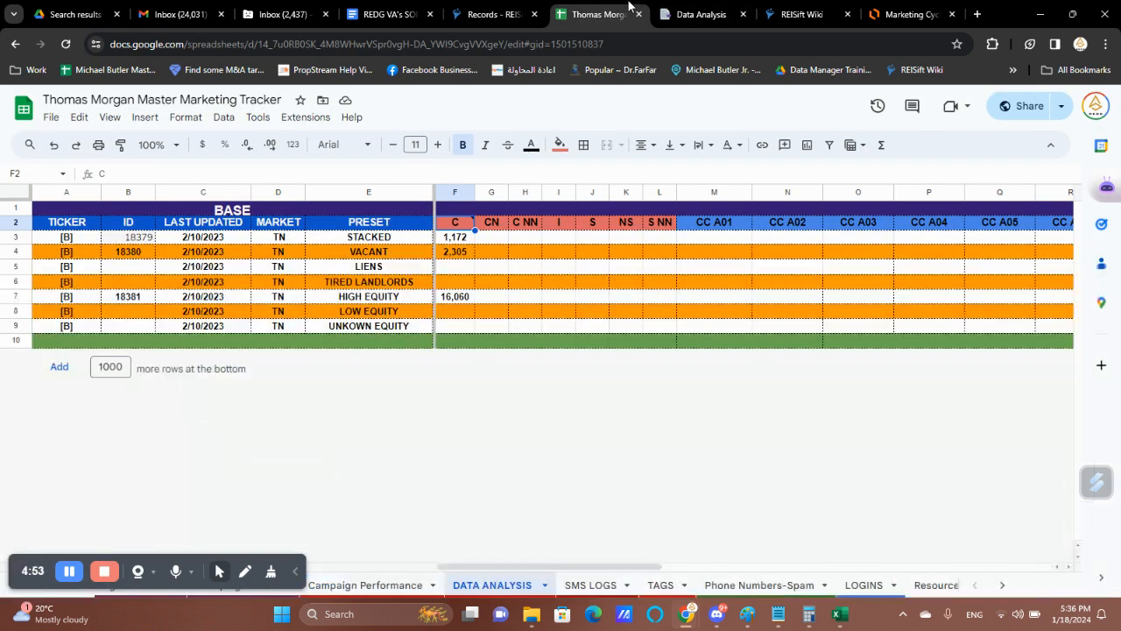
left_click(603, 14)
double_click(461, 239)
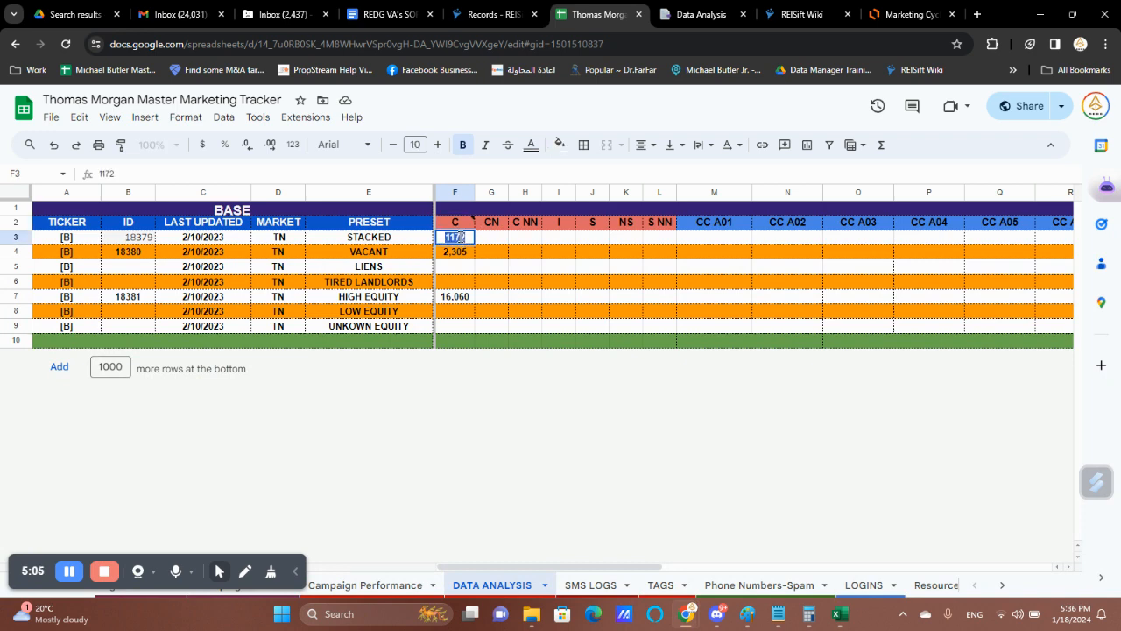
type("2060")
left_click(481, 243)
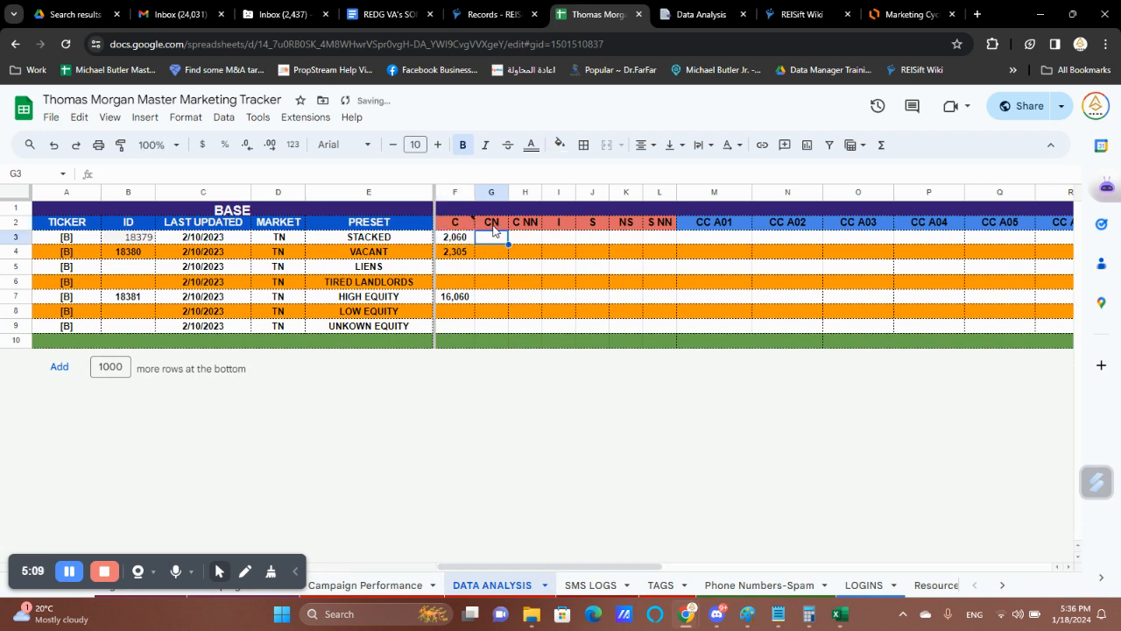
- For the tracker's CN column, set the Numbers condition to Yes in REISift's Stacked filter and apply it
left_click(493, 225)
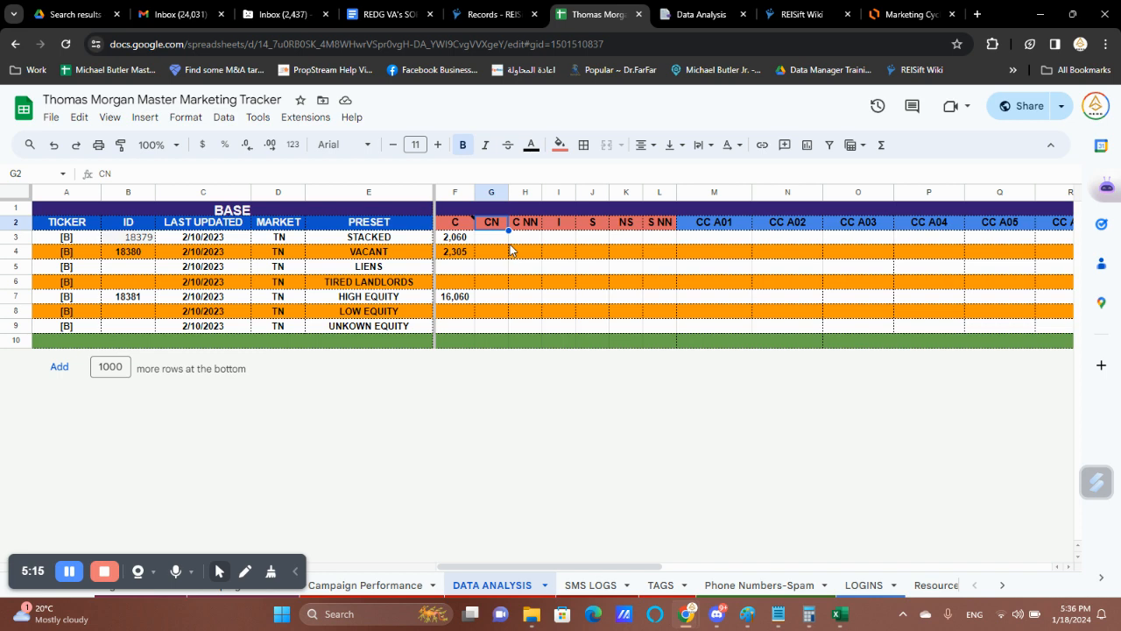
left_click(470, 12)
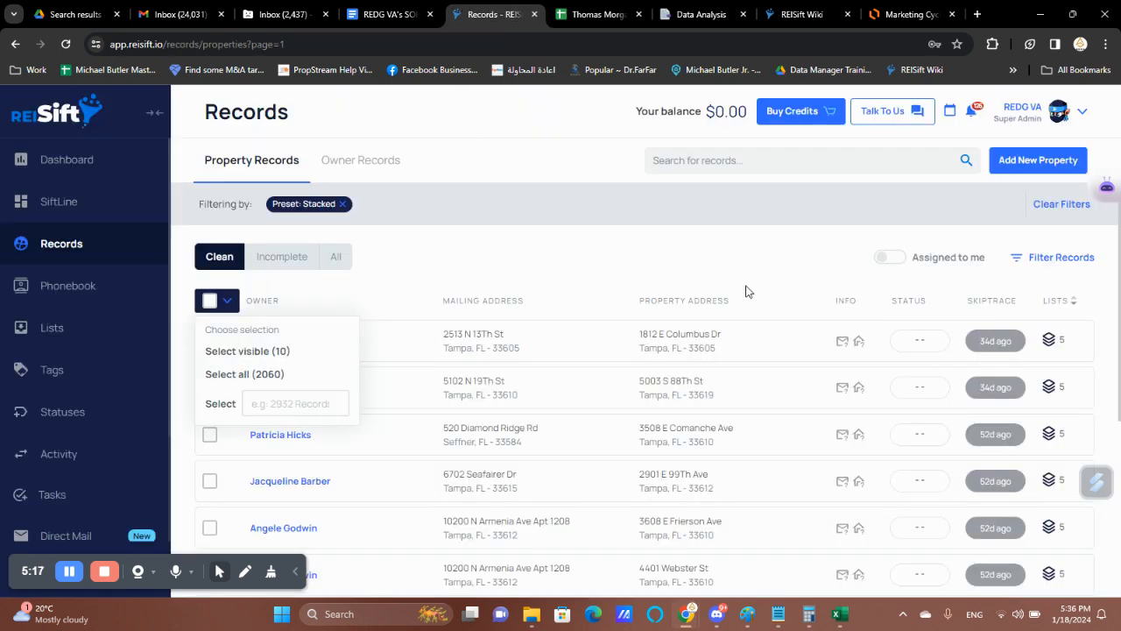
left_click(1052, 258)
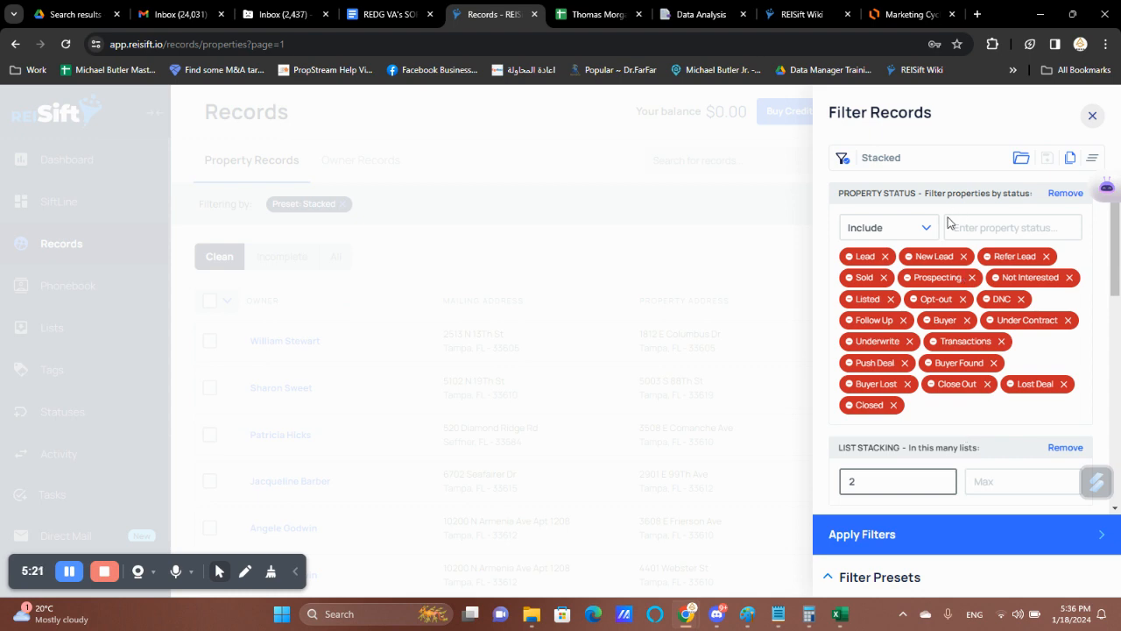
scroll(944, 434, "down", 15)
scroll(943, 437, "up", 3)
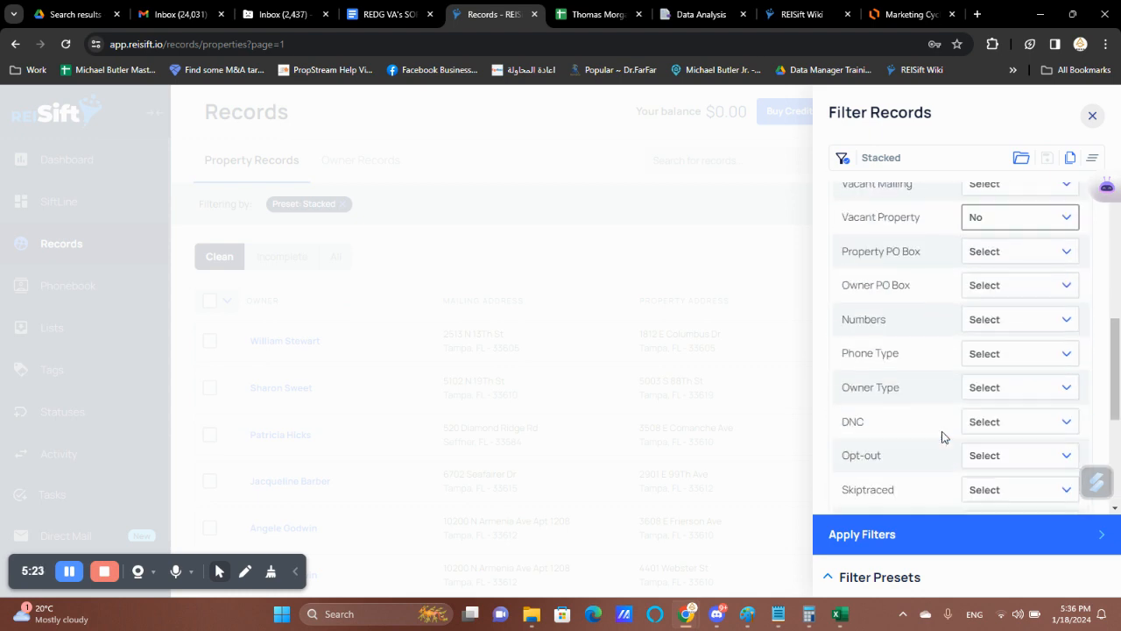
double_click(871, 323)
left_click(1014, 313)
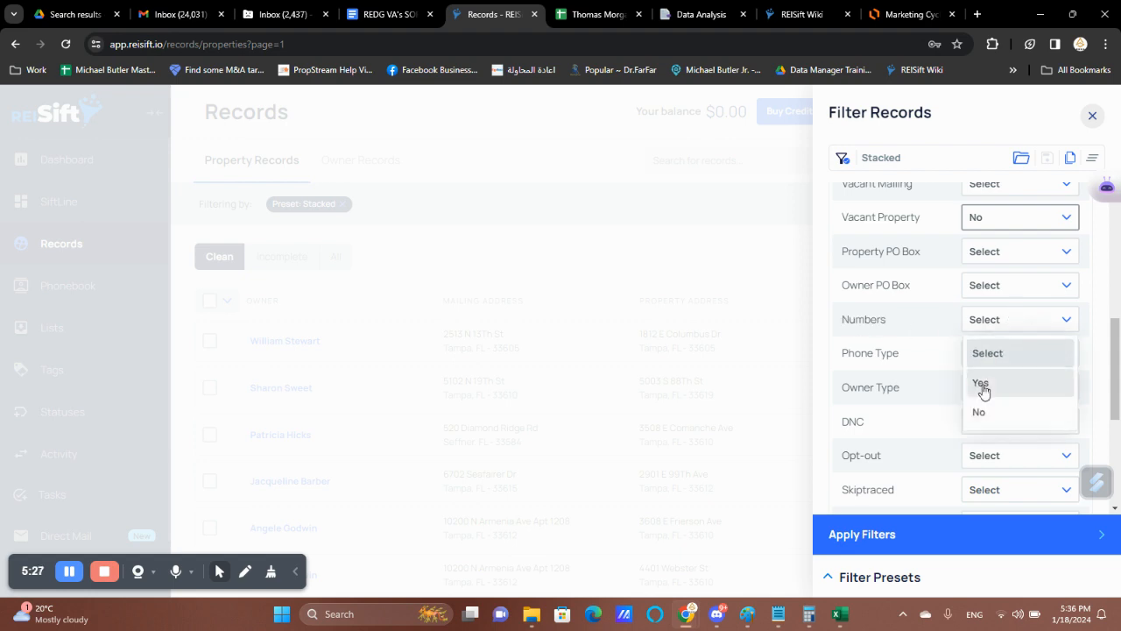
left_click(982, 385)
left_click(911, 532)
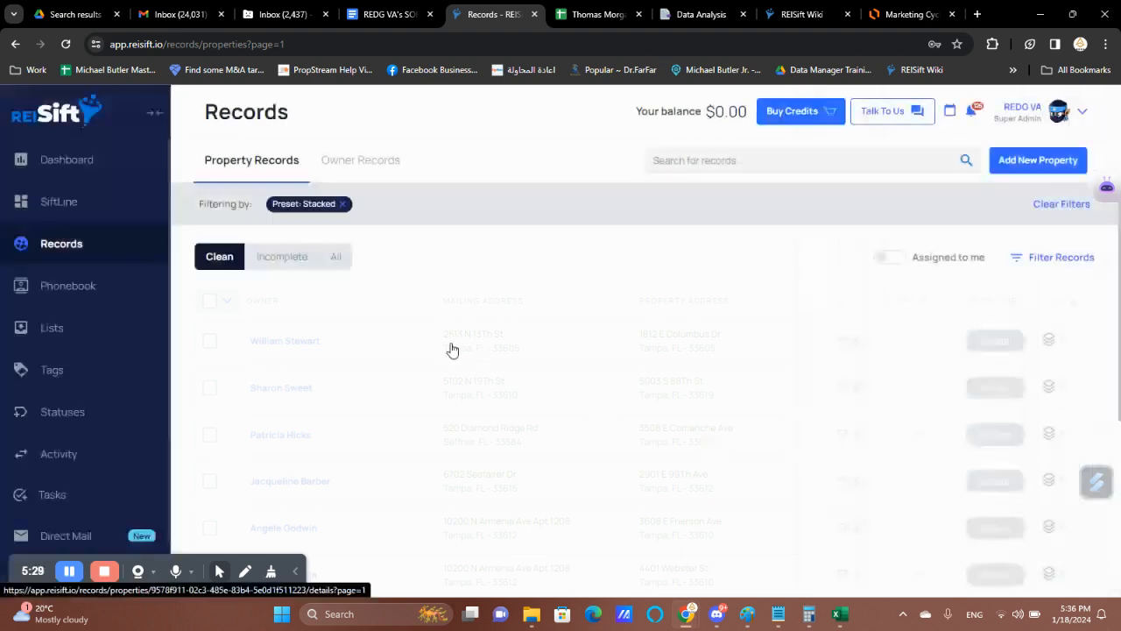
- Look up the filtered record count in REISift and enter 1894 in the tracker's CN column for Stacked
left_click(226, 300)
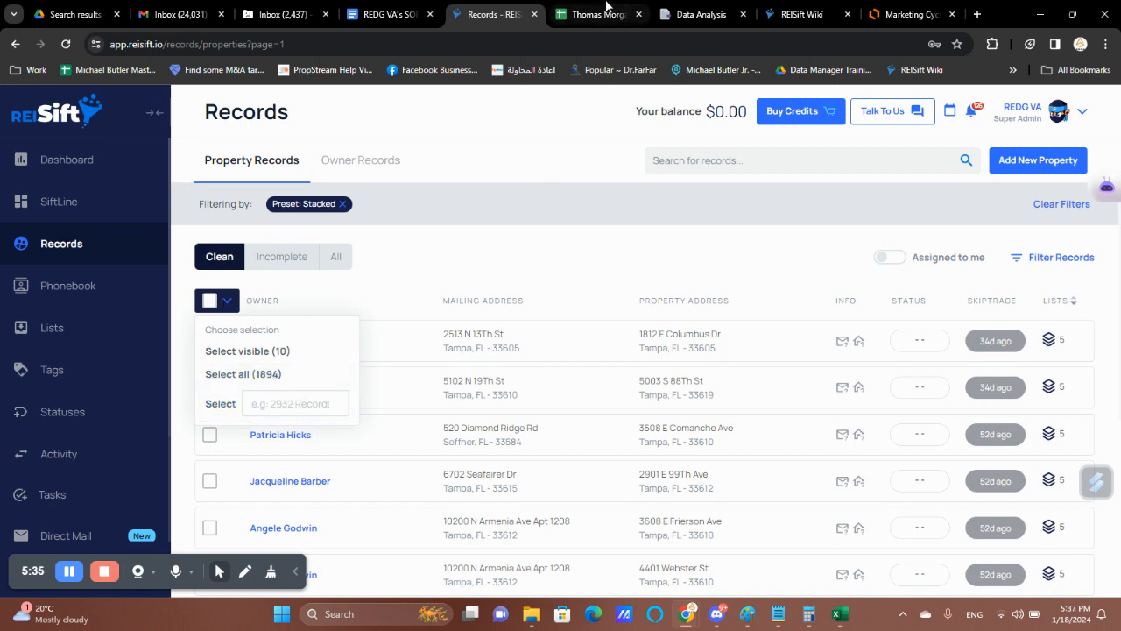
left_click(601, 8)
left_click(490, 237)
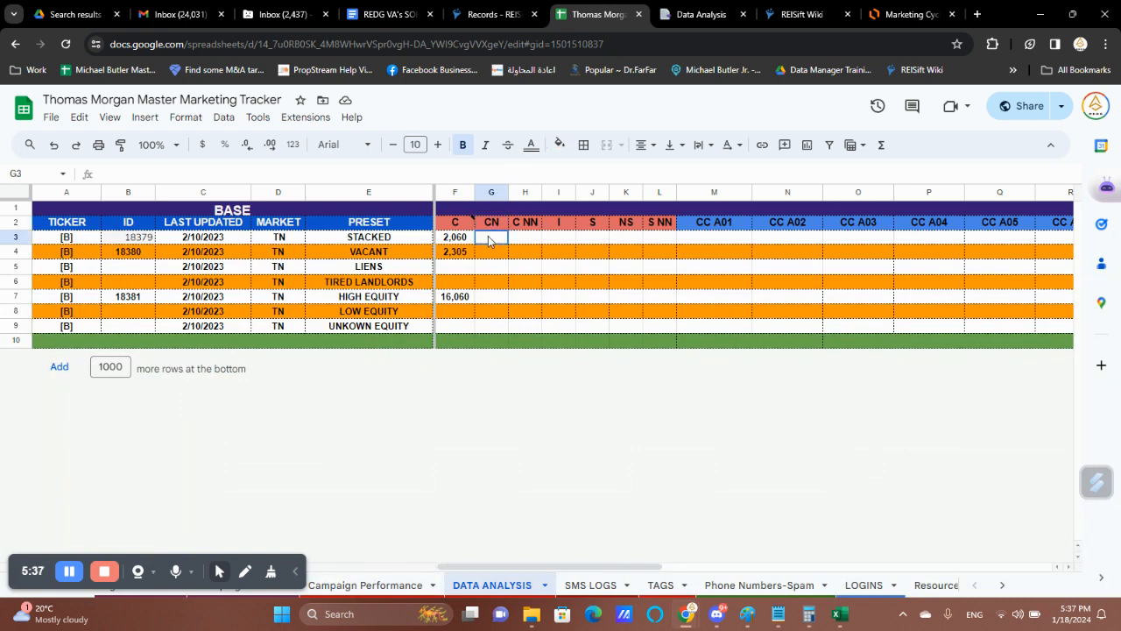
type("1894")
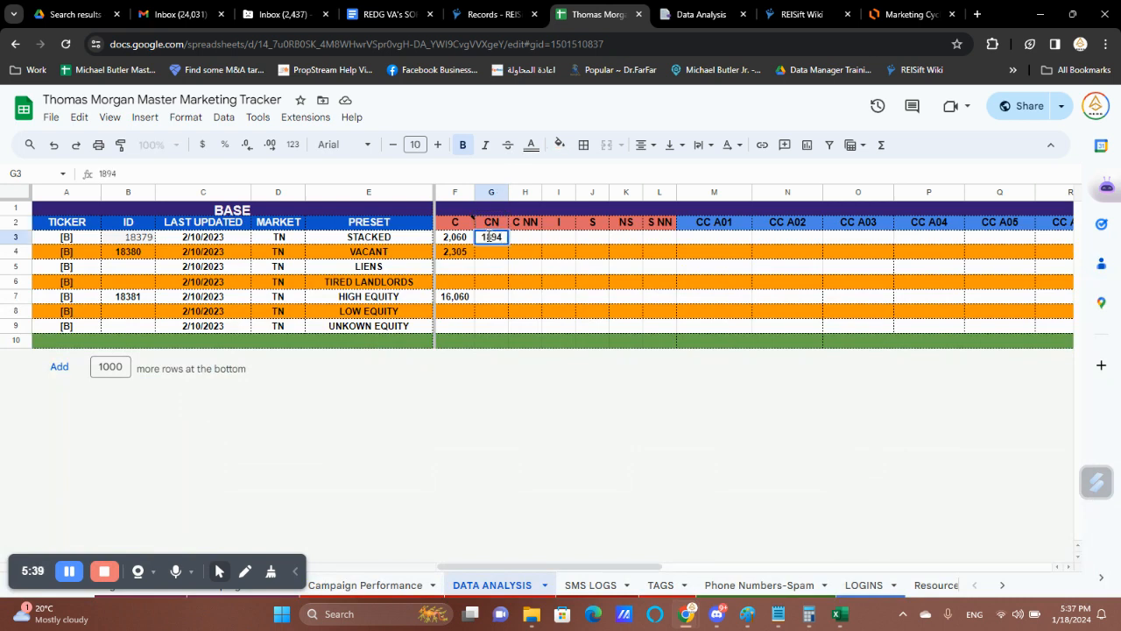
key("Return")
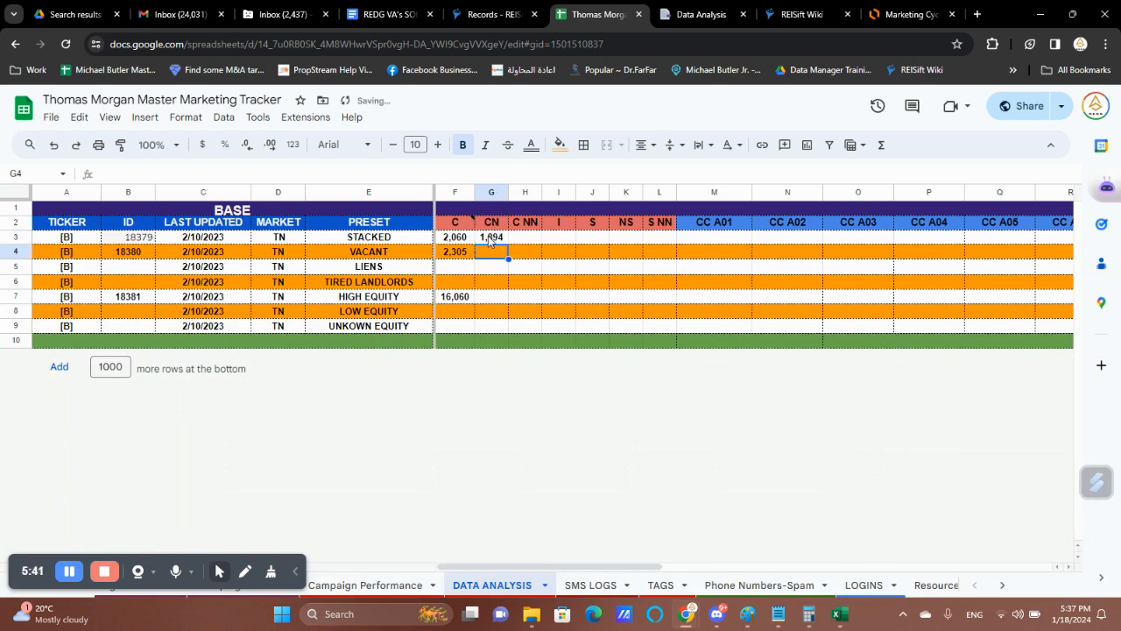
- For the tracker's C NN column, set the Numbers condition to No in REISift's Stacked filter and apply it
left_click(484, 7)
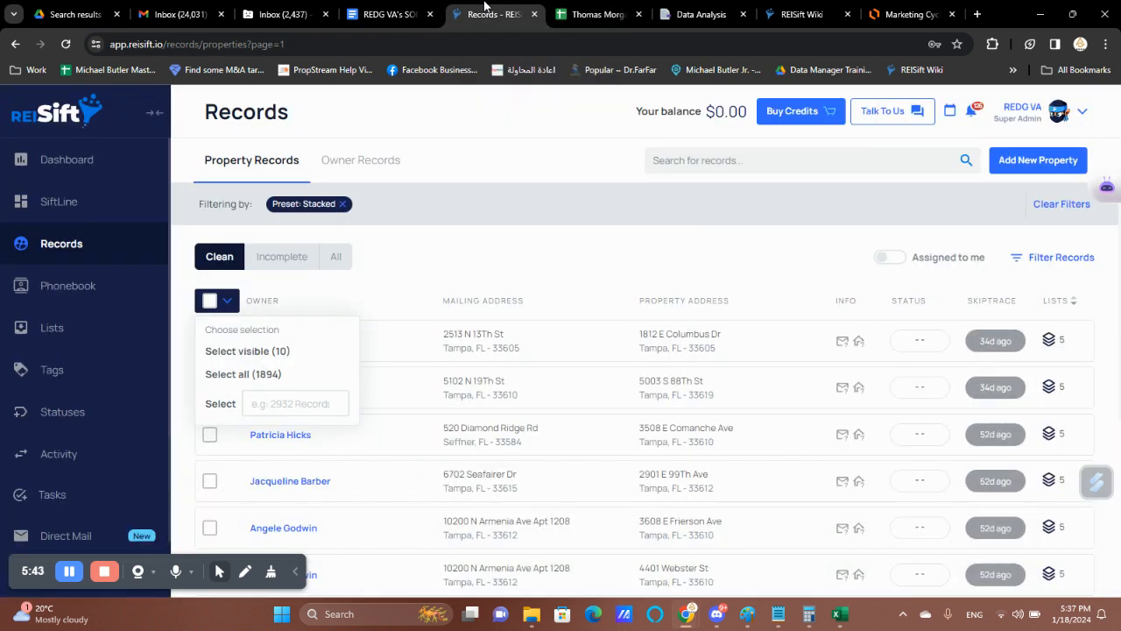
left_click(1042, 256)
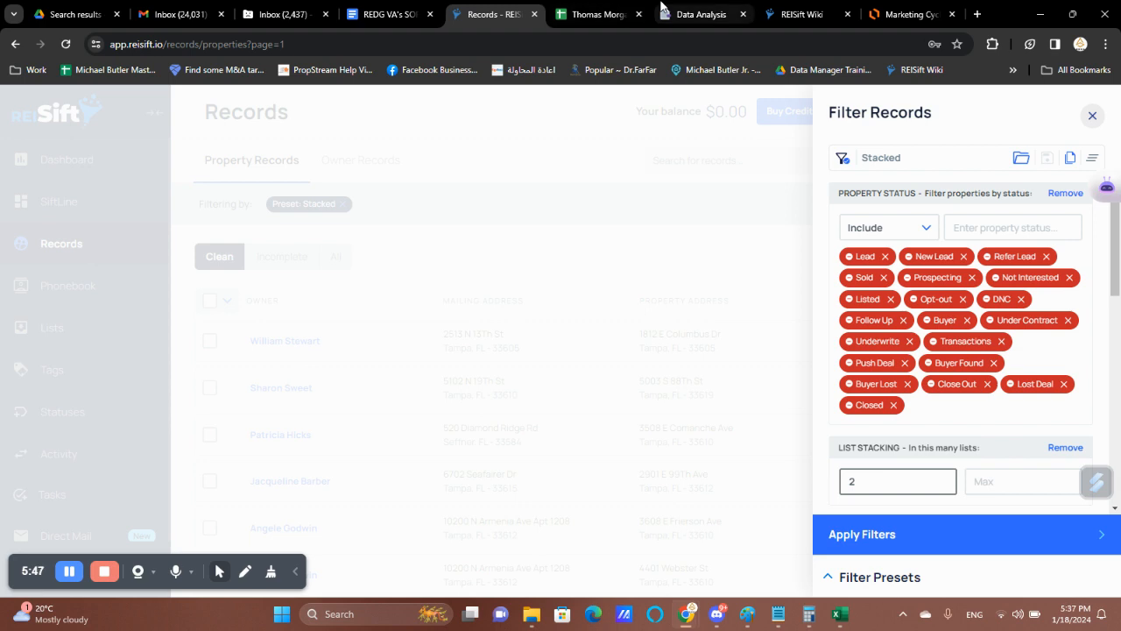
left_click(596, 14)
left_click(527, 221)
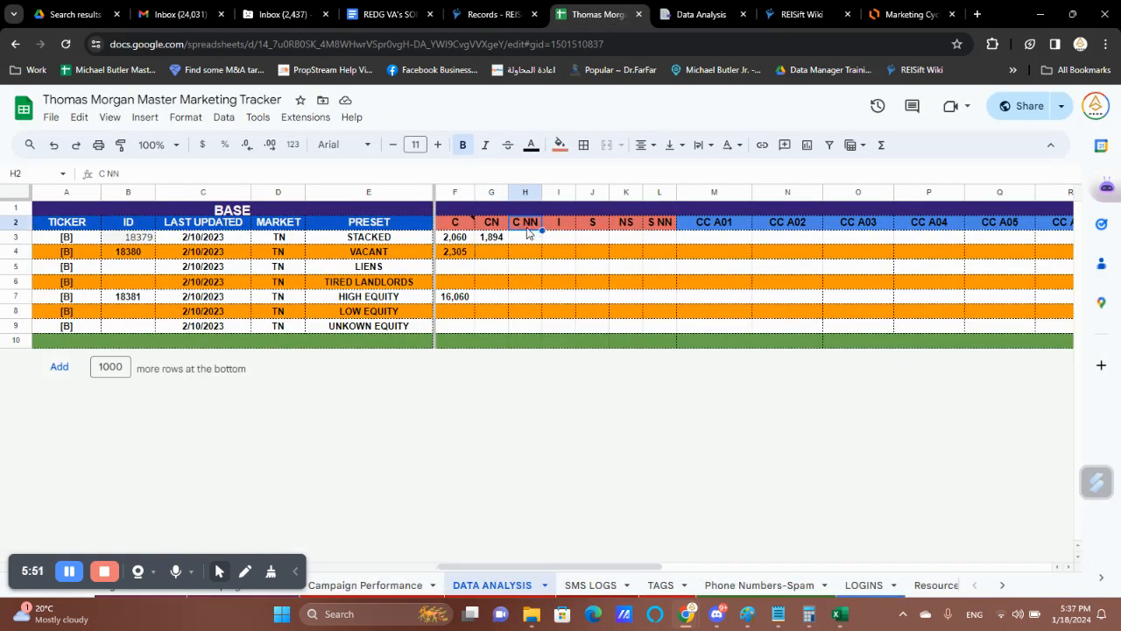
left_click(493, 14)
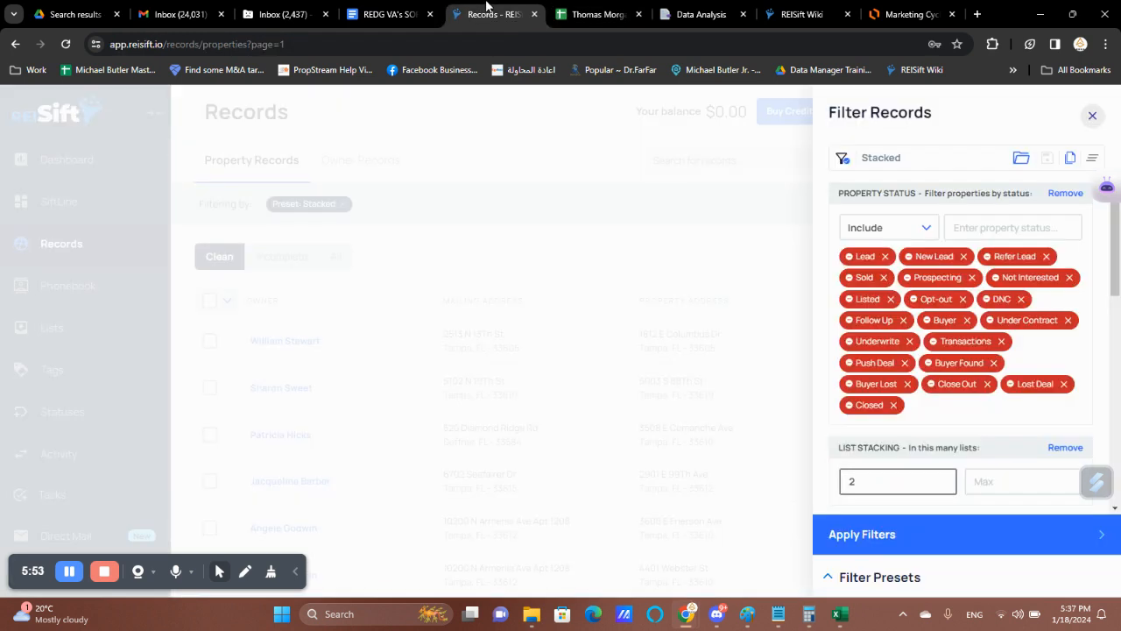
scroll(946, 401, "down", 10)
scroll(946, 401, "up", 3)
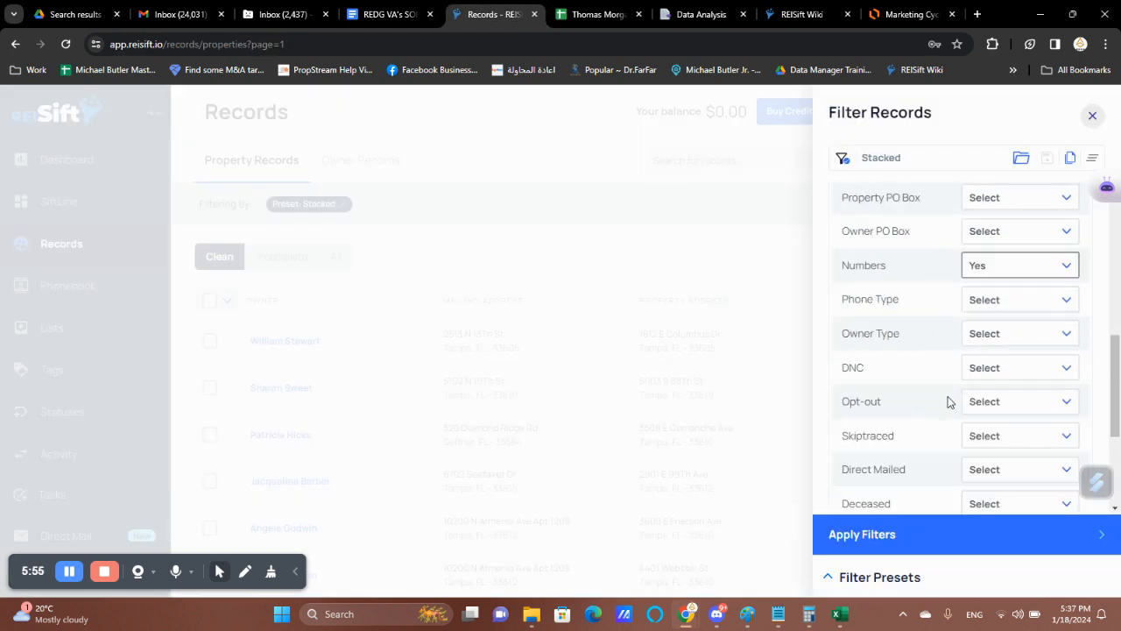
left_click(991, 248)
left_click(990, 251)
double_click(887, 349)
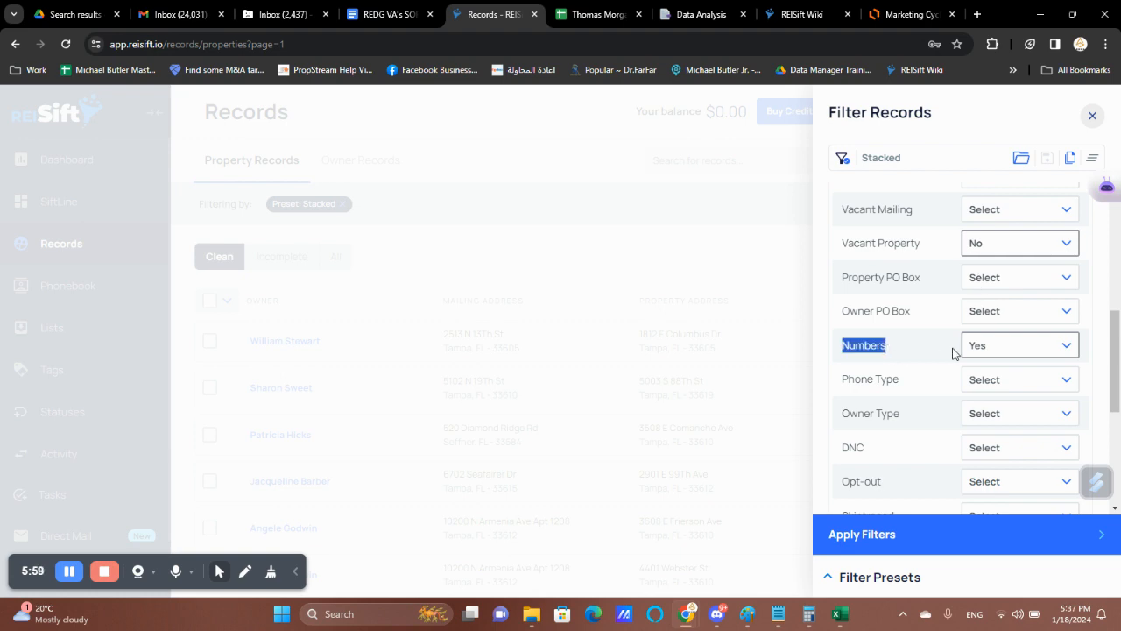
left_click(974, 351)
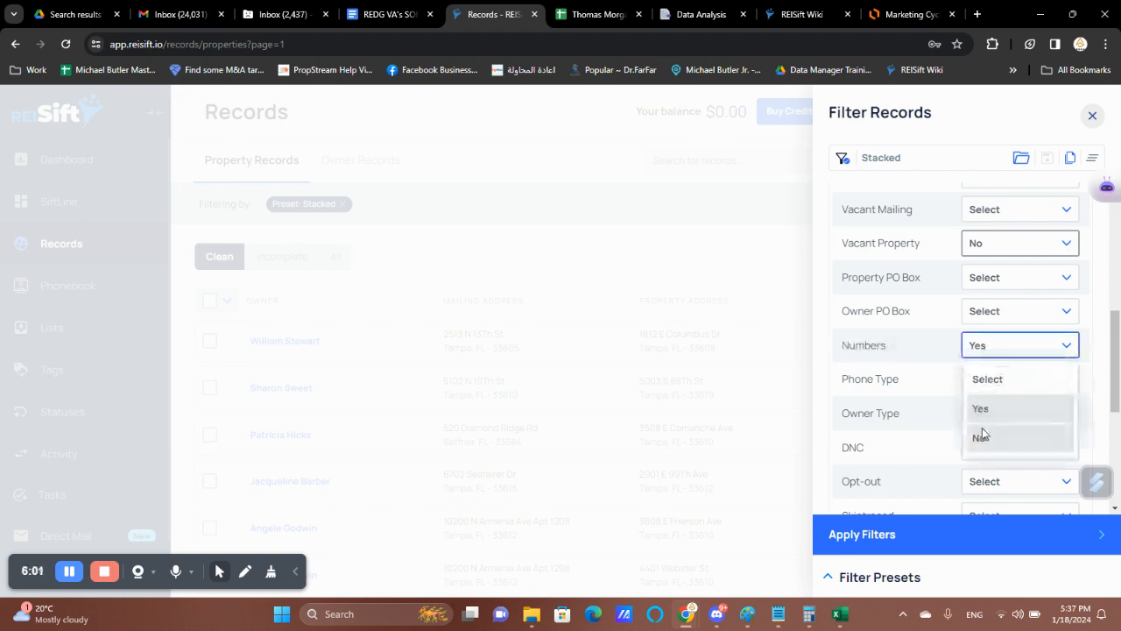
left_click(980, 436)
left_click(903, 538)
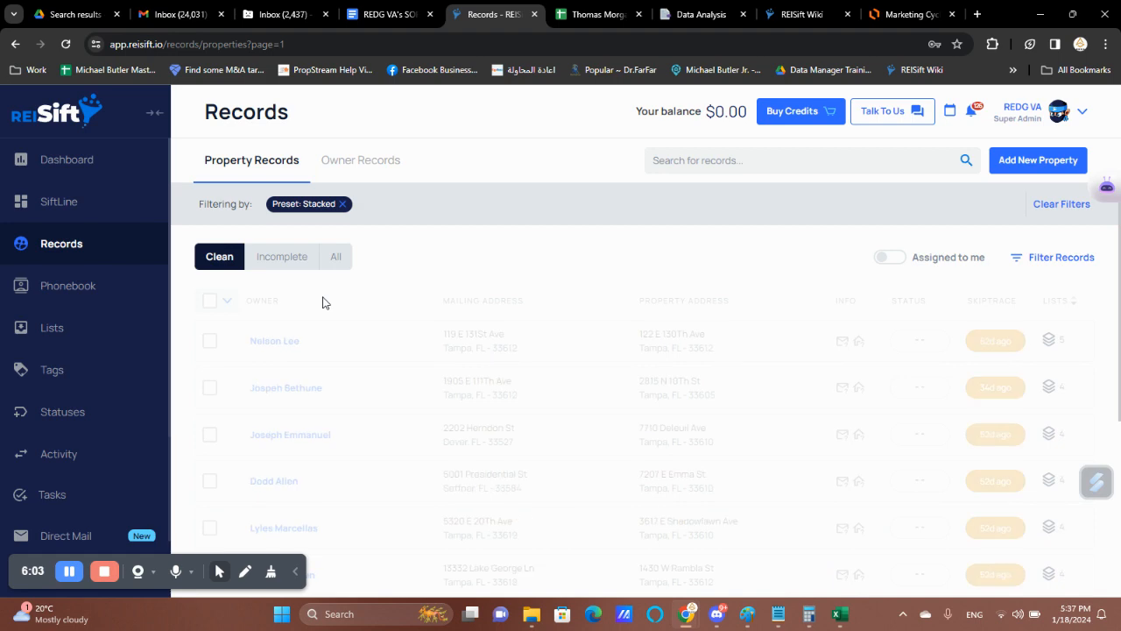
- Look up the filtered record count in REISift and enter 166 in the tracker's C NN column for Stacked
left_click(230, 303)
left_click(231, 304)
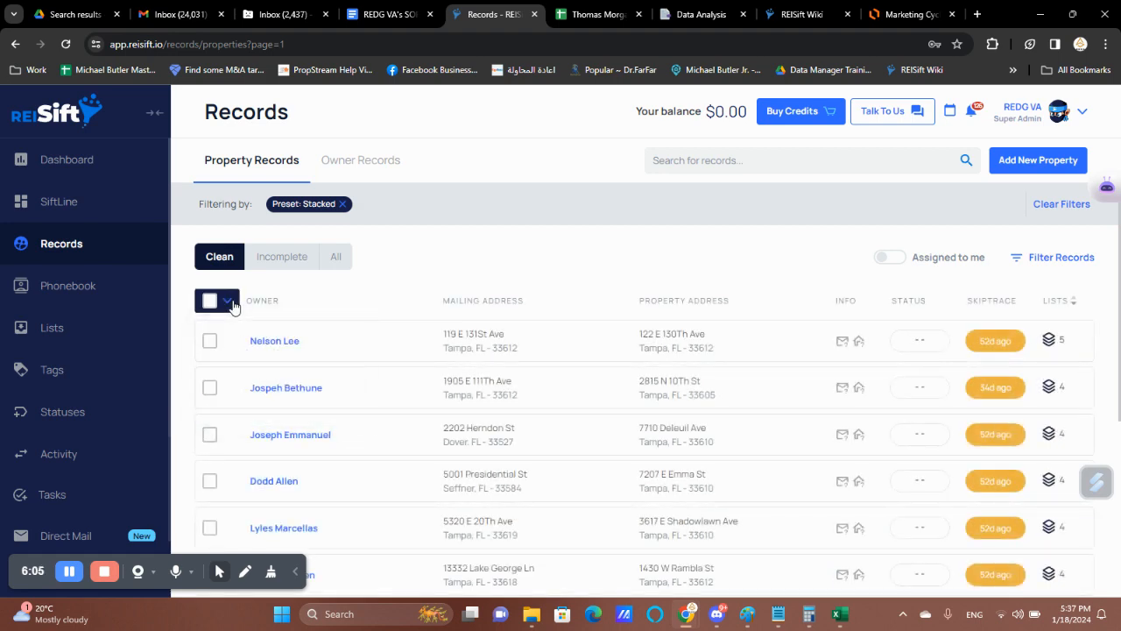
left_click(597, 14)
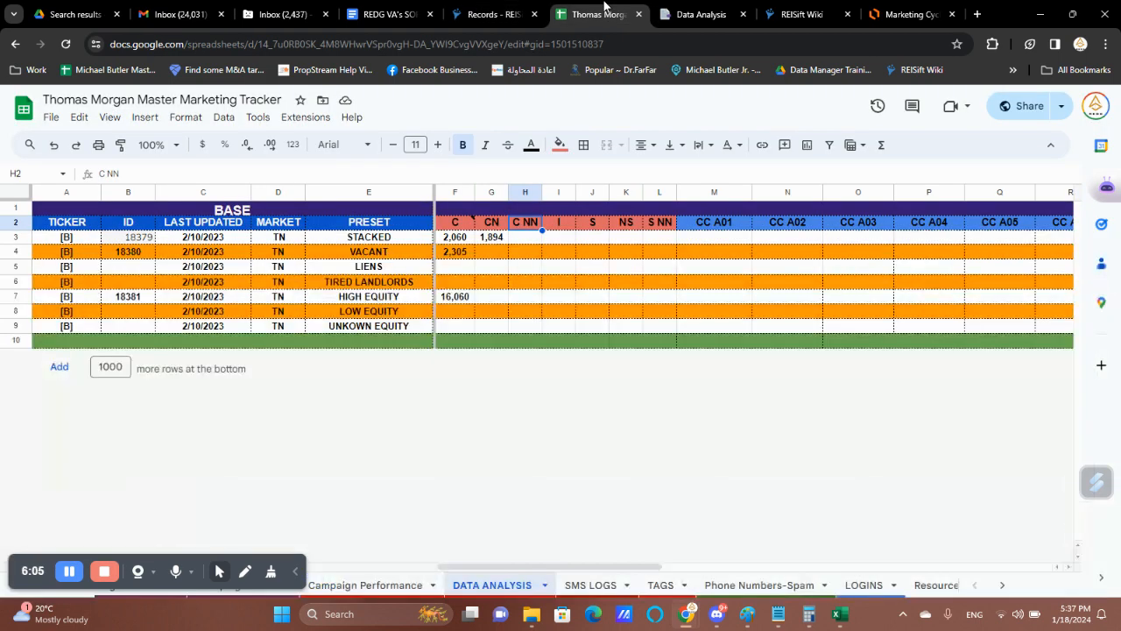
left_click(523, 237)
type("166")
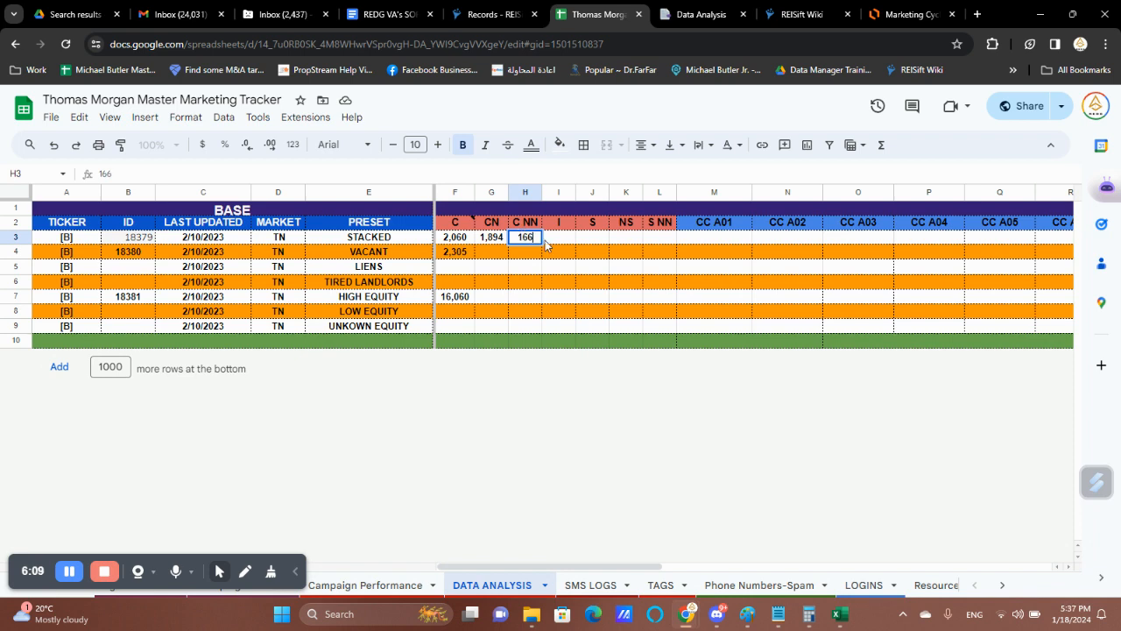
key("Tab")
- For the tracker's I column, switch REISift's Stacked record list from clean to incomplete records
left_click(453, 7)
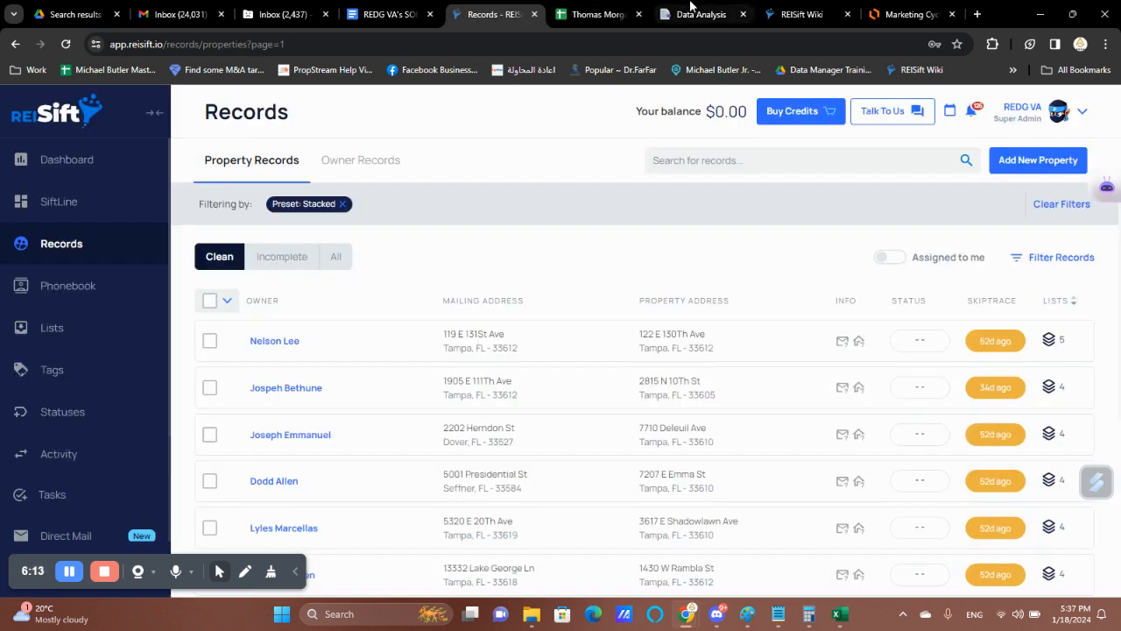
left_click(599, 14)
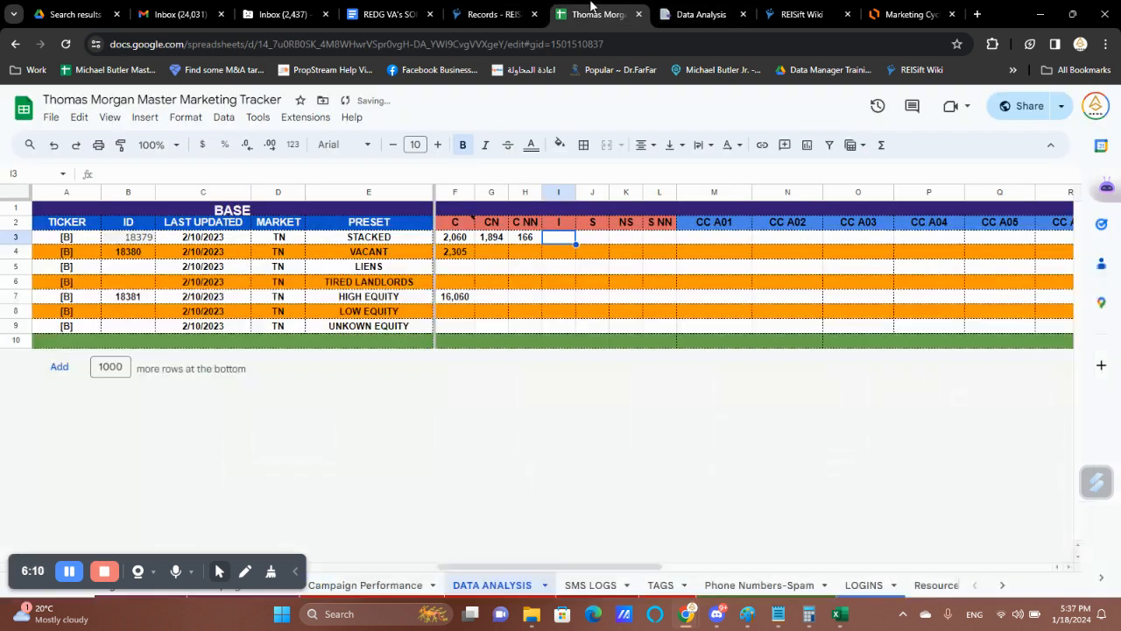
left_click(560, 223)
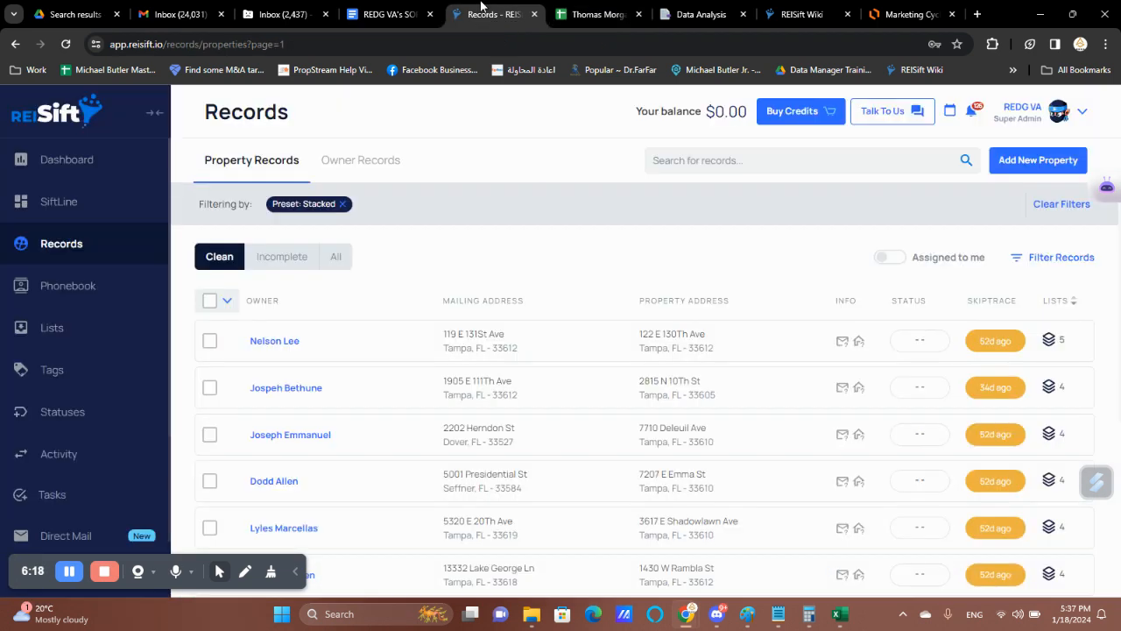
left_click(492, 14)
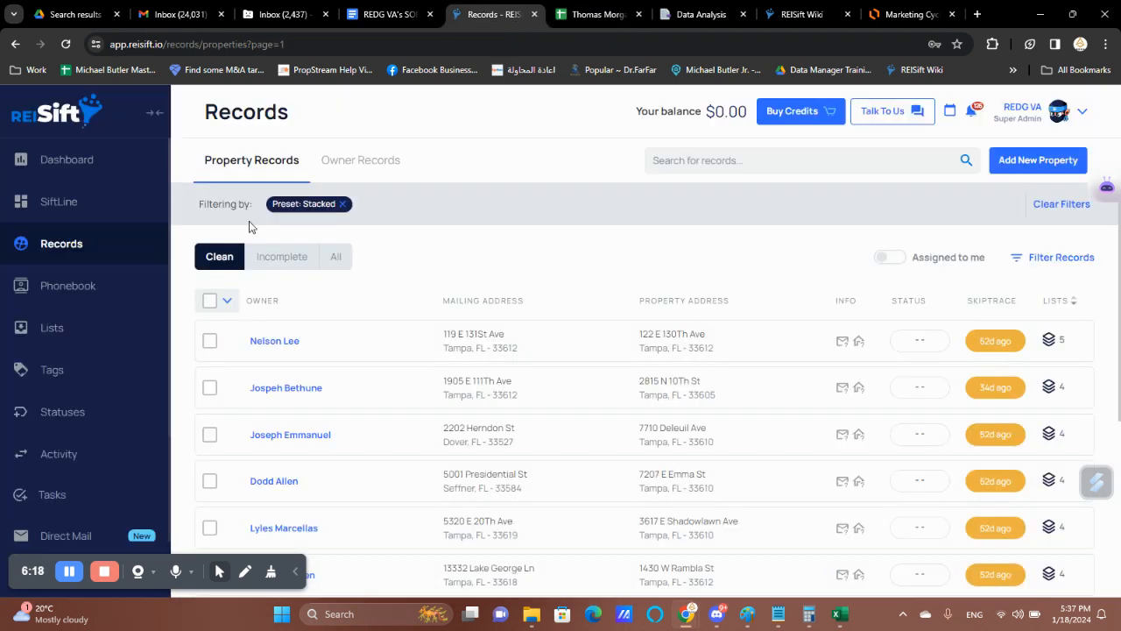
left_click(281, 268)
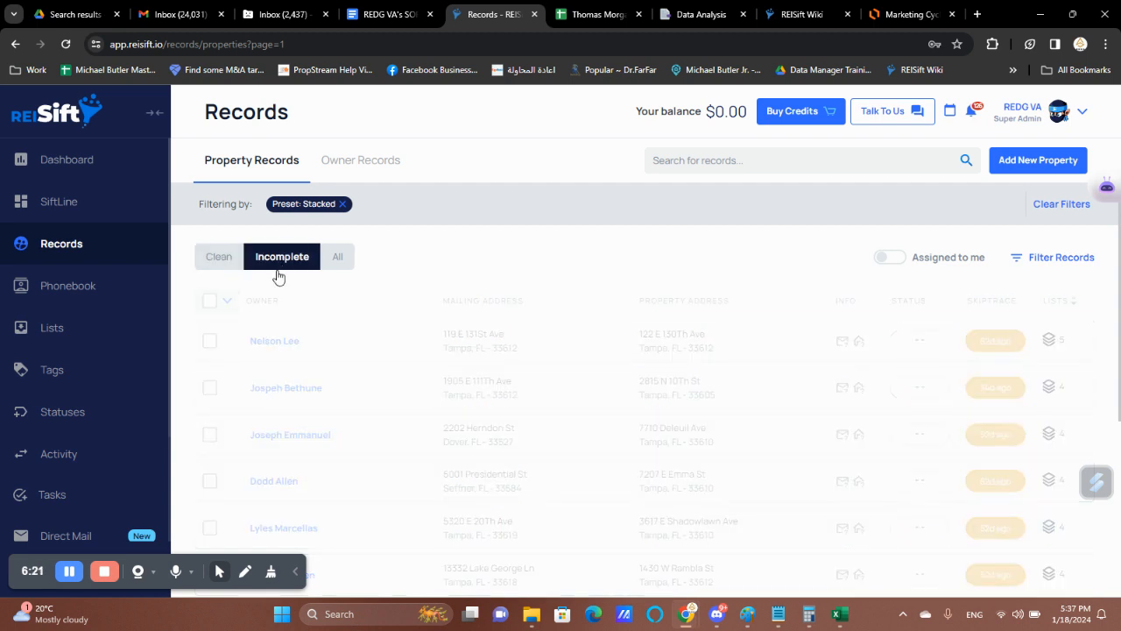
- Reset the Numbers condition to Select in REISift's Stacked filter and apply it to the incomplete records
left_click(1065, 256)
scroll(1016, 433, "down", 5)
scroll(1016, 433, "down", 3)
scroll(1016, 434, "up", 3)
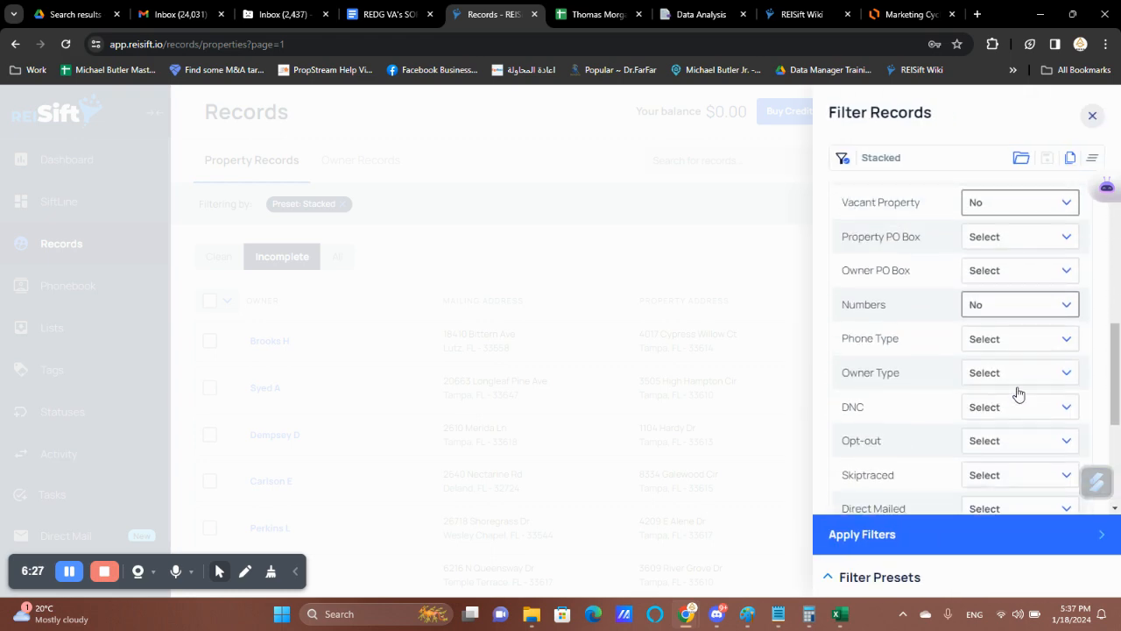
left_click(1024, 305)
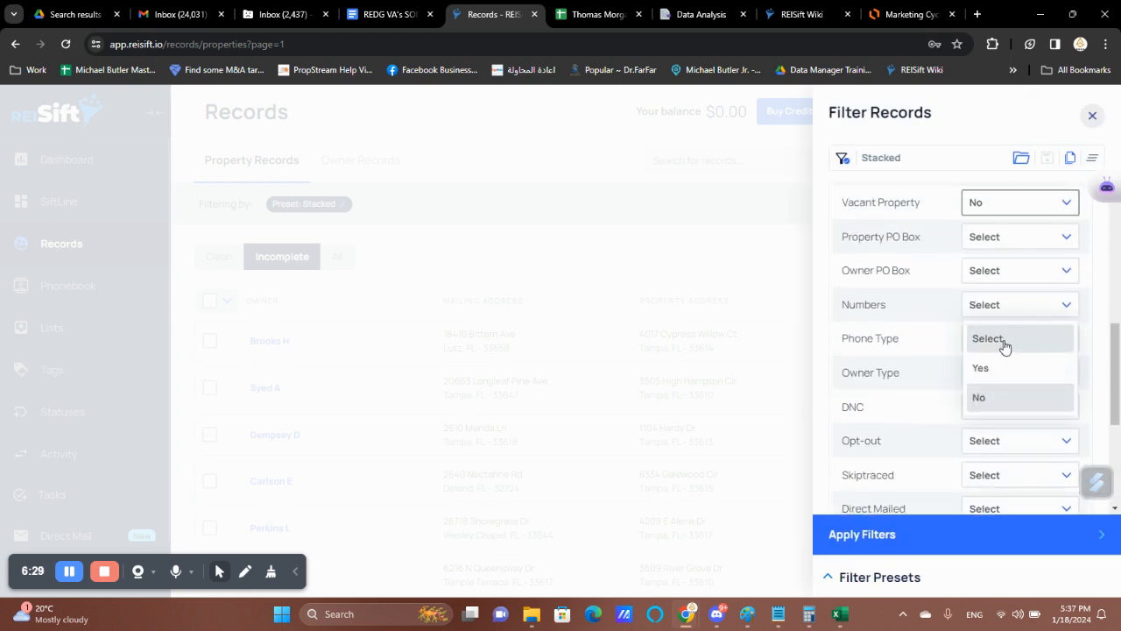
left_click(1004, 342)
left_click(934, 529)
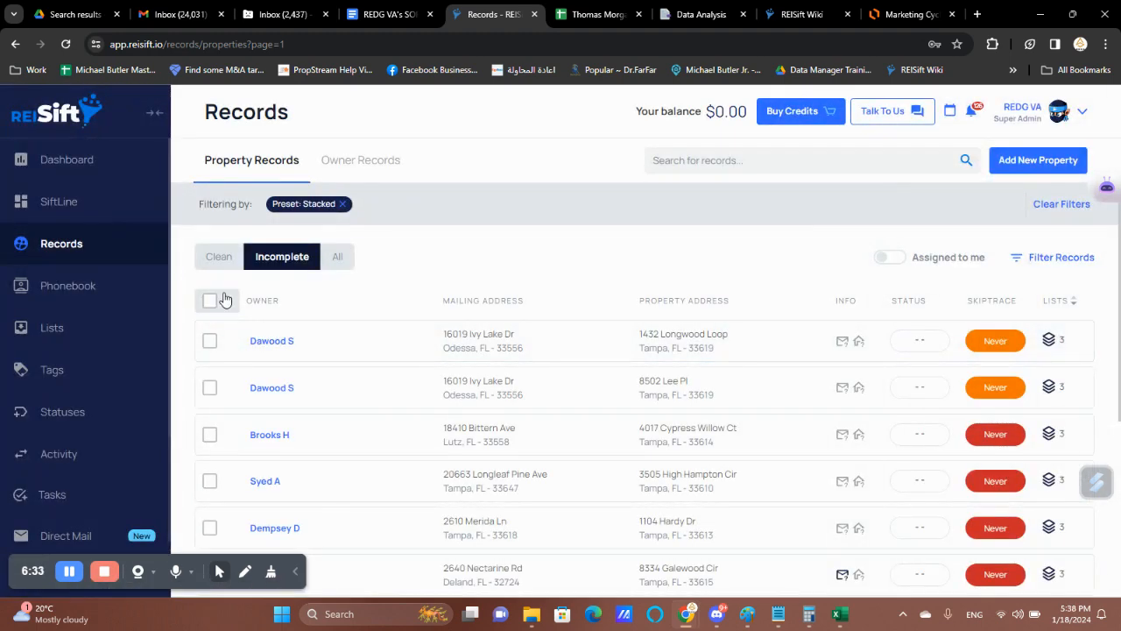
- Look up the number of incomplete Stacked records in REISift and enter 106 in the tracker's I column for Stacked
left_click(224, 299)
left_click(381, 7)
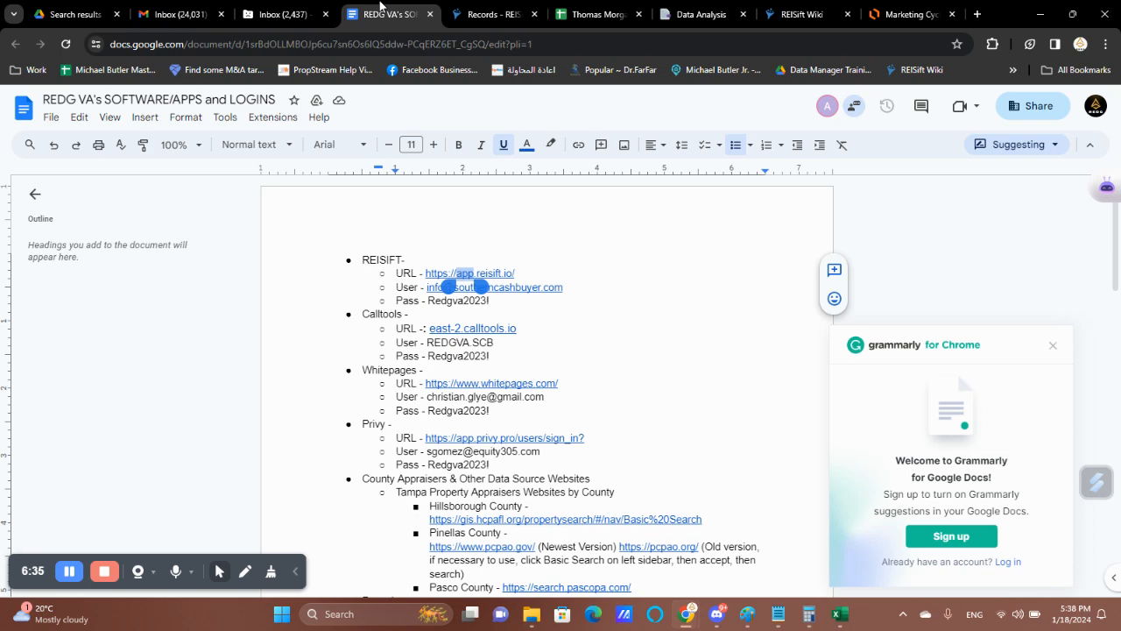
left_click(598, 14)
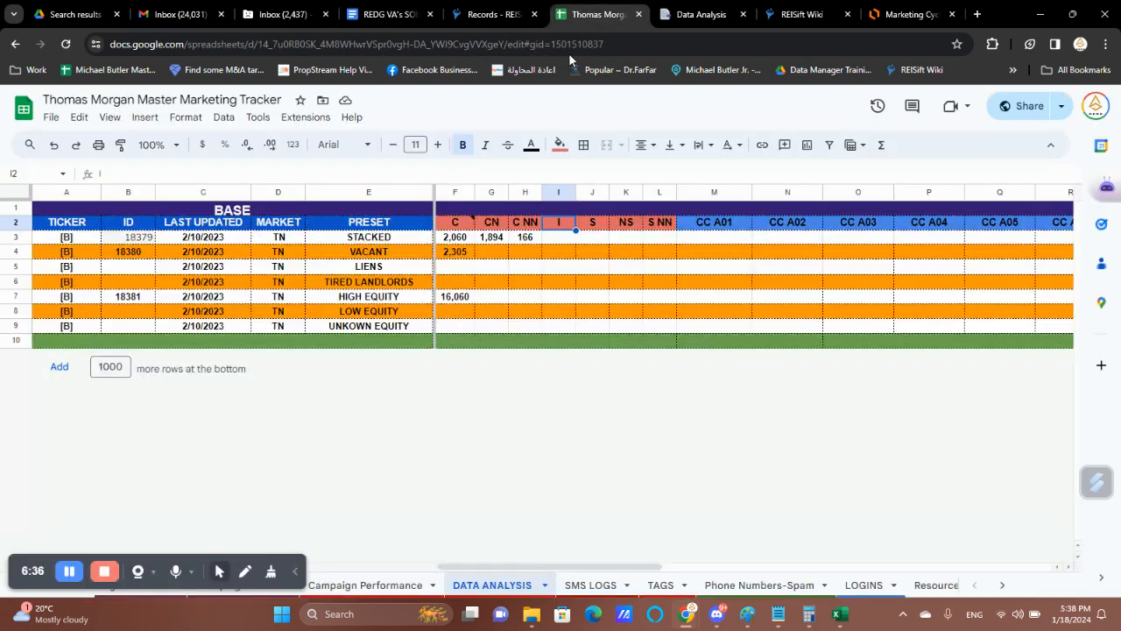
double_click(553, 237)
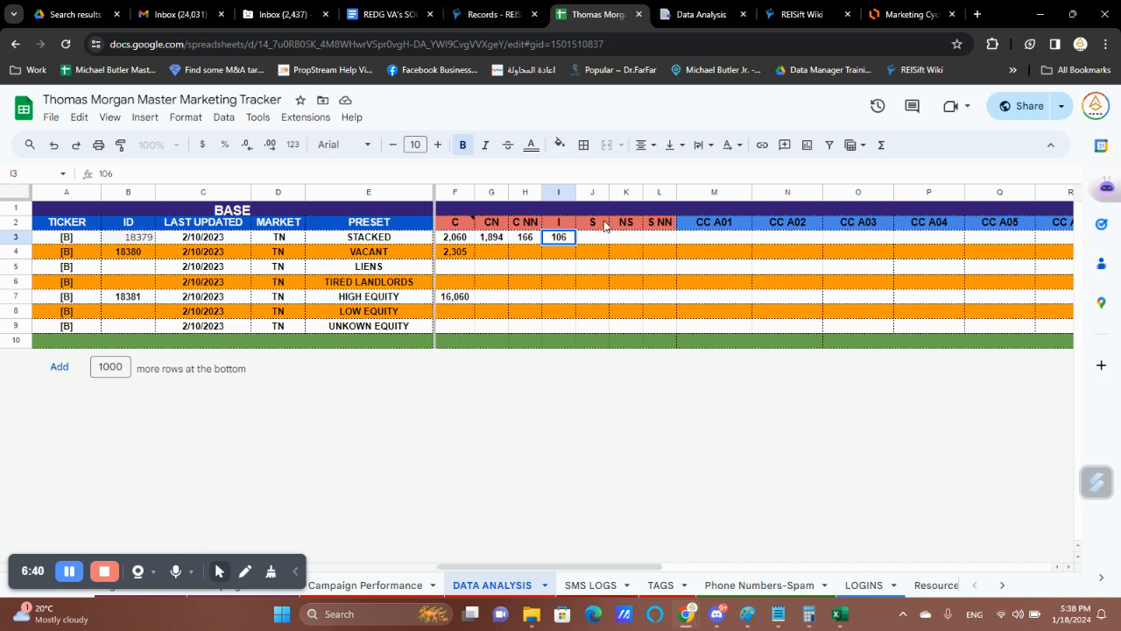
key("Tab")
- For the tracker's S column, return REISift to clean records, set the Stacked filter's Skiptraced condition to Yes and apply it
key("Up")
left_click(492, 12)
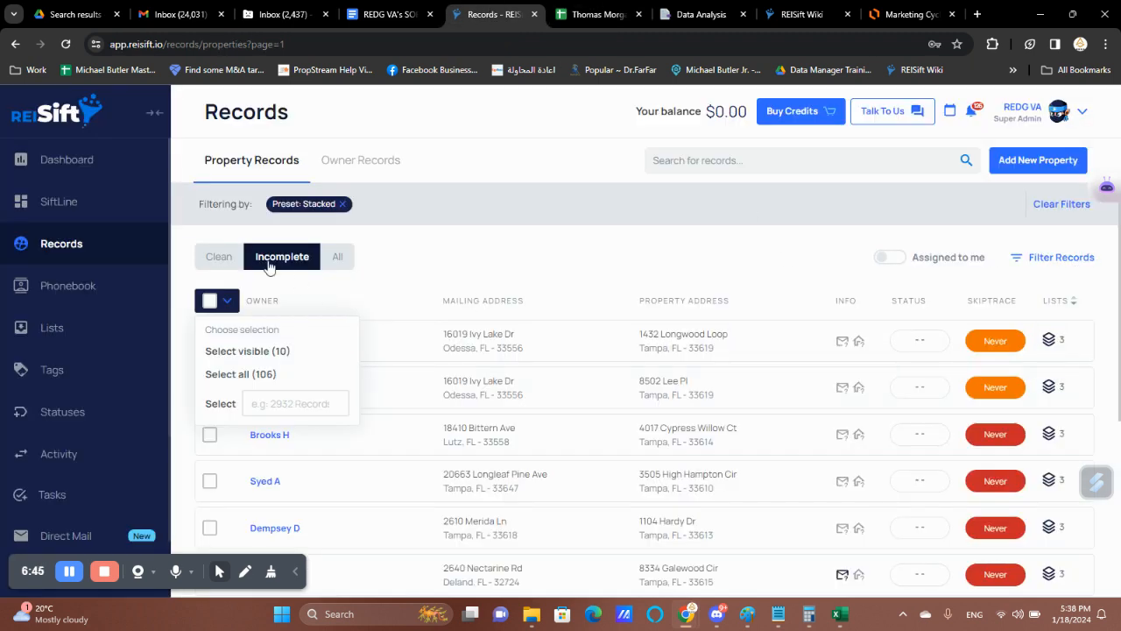
left_click(233, 259)
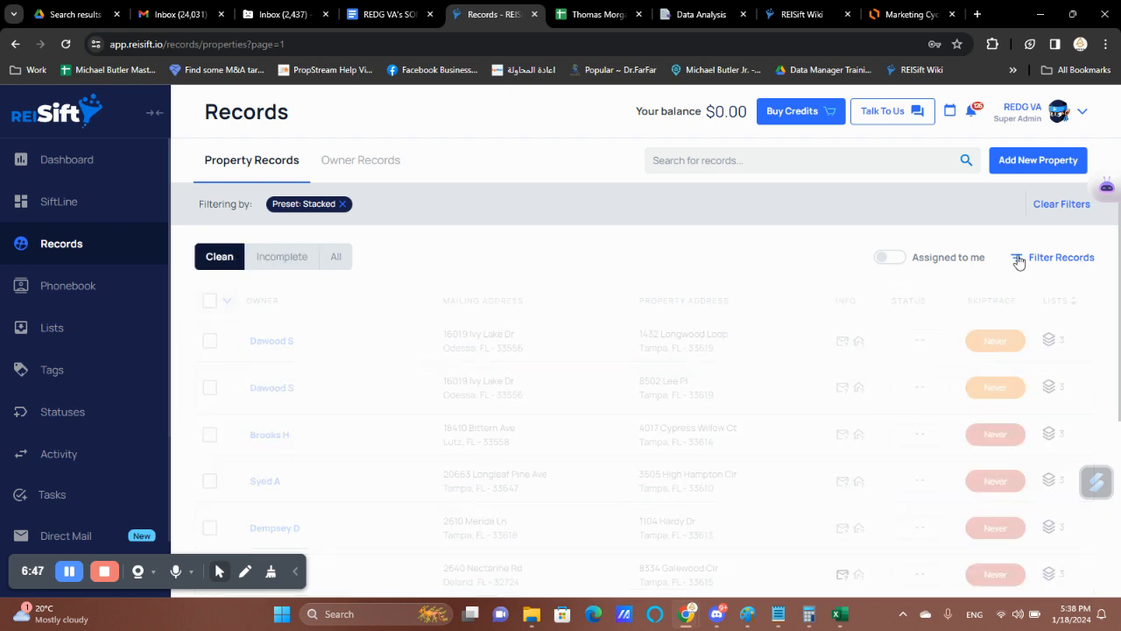
left_click(1051, 261)
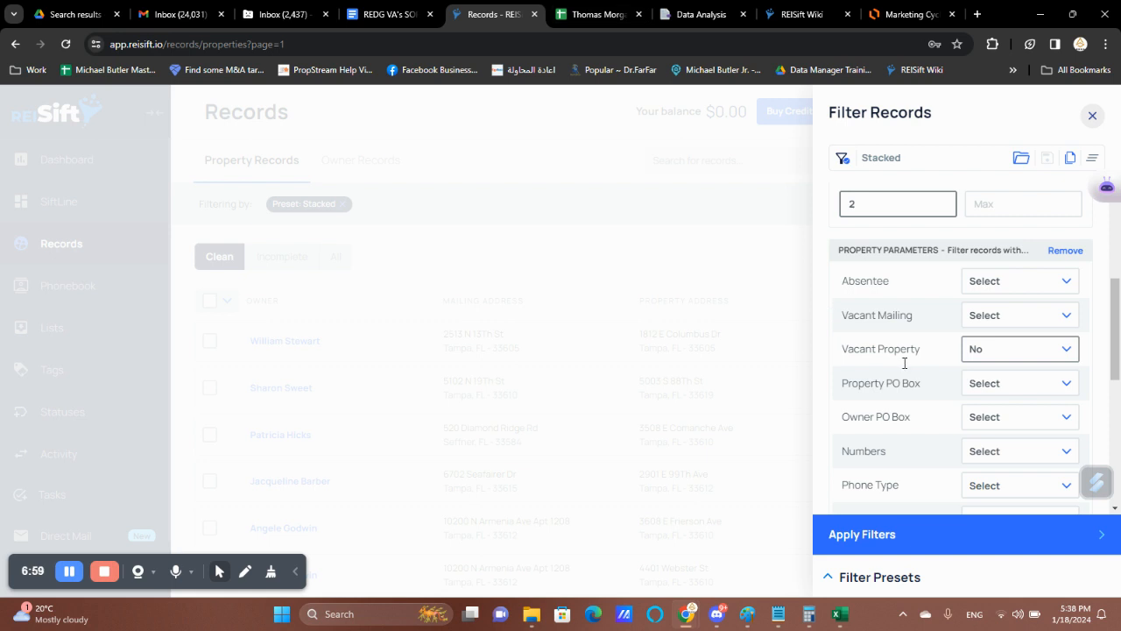
scroll(904, 363, "down", 2)
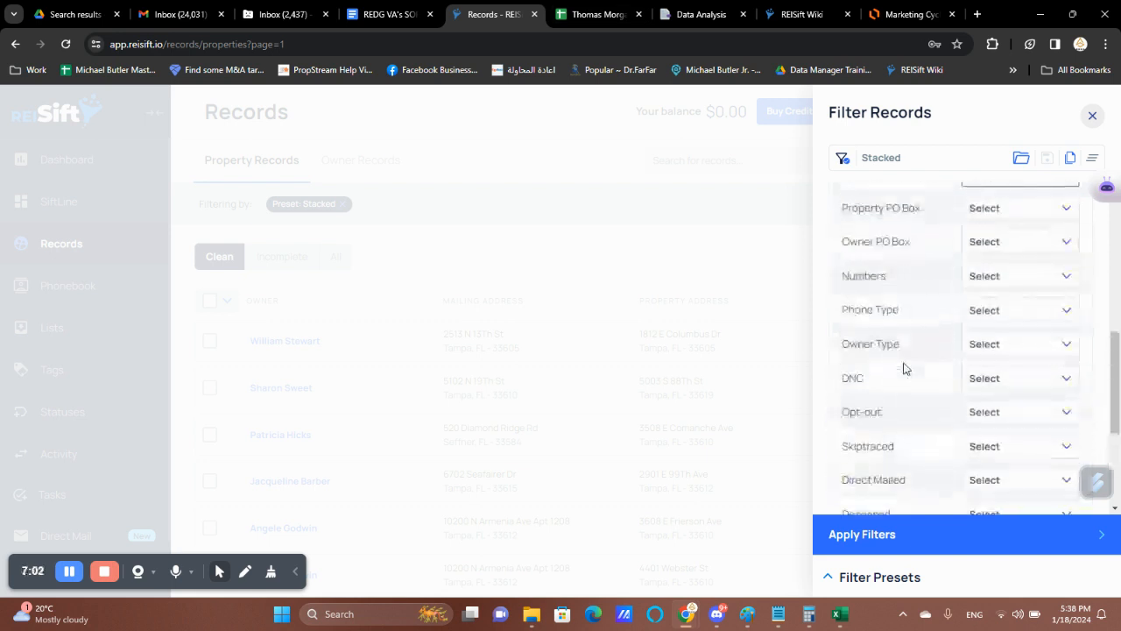
scroll(905, 366, "down", 2)
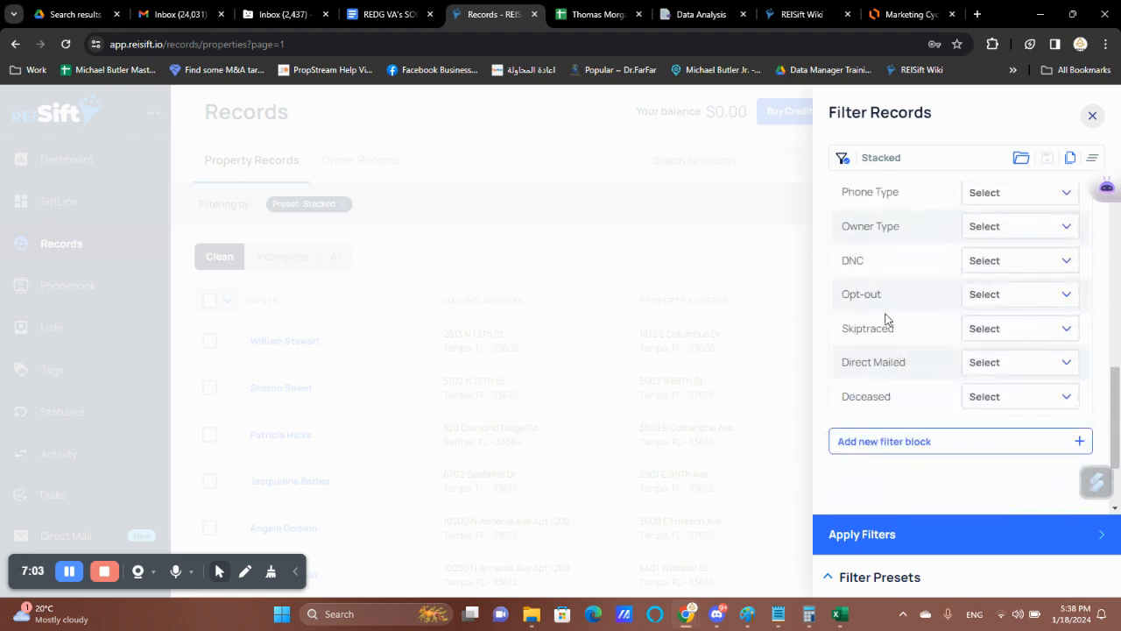
double_click(881, 330)
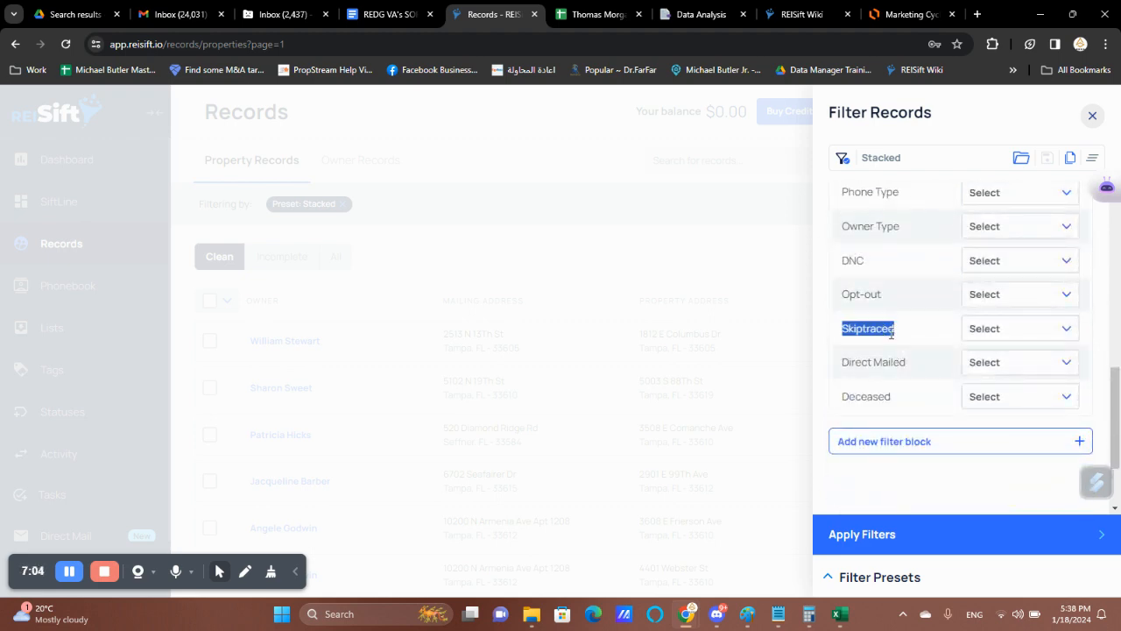
left_click(996, 328)
left_click(983, 391)
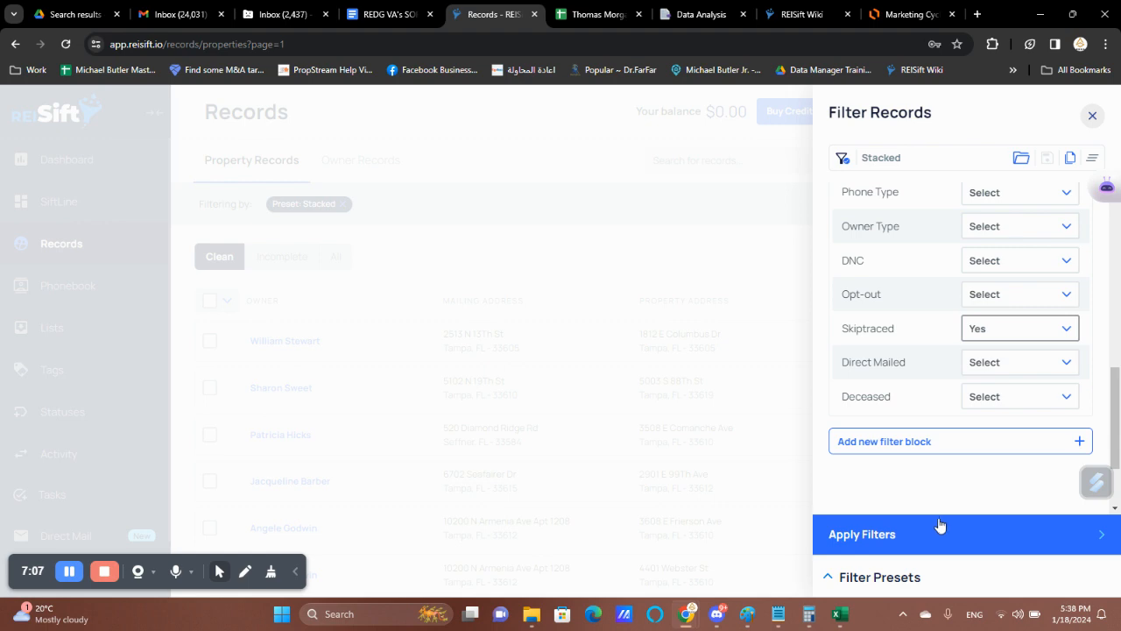
left_click(934, 533)
- Look up the number of skiptraced records in REISift and enter 1814 in the tracker's S column for Stacked
left_click(226, 302)
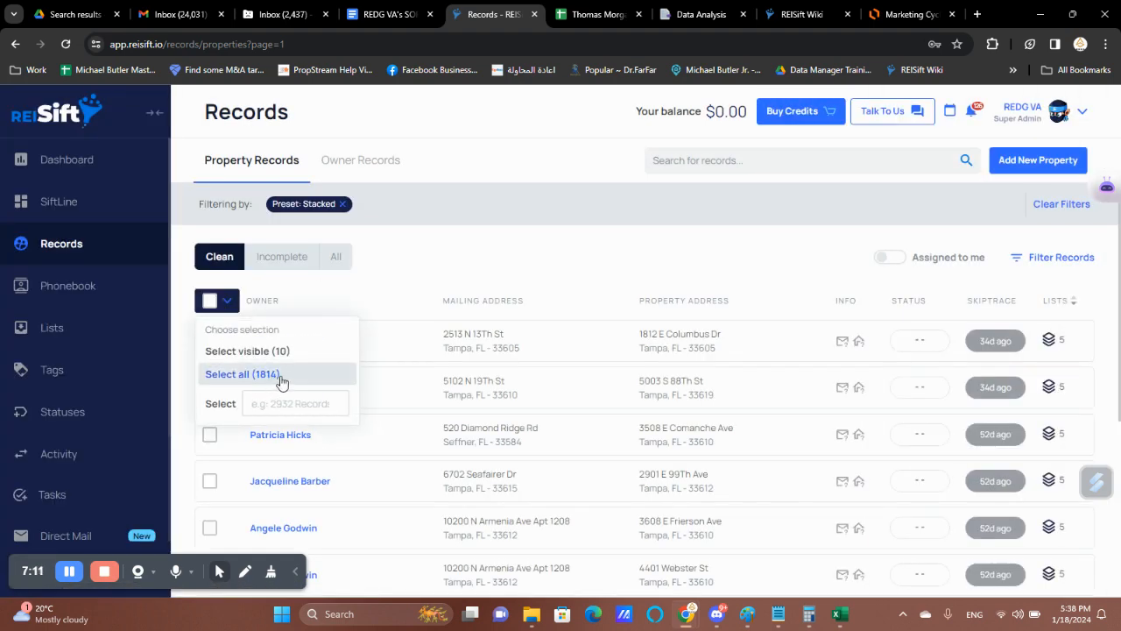
left_click(599, 14)
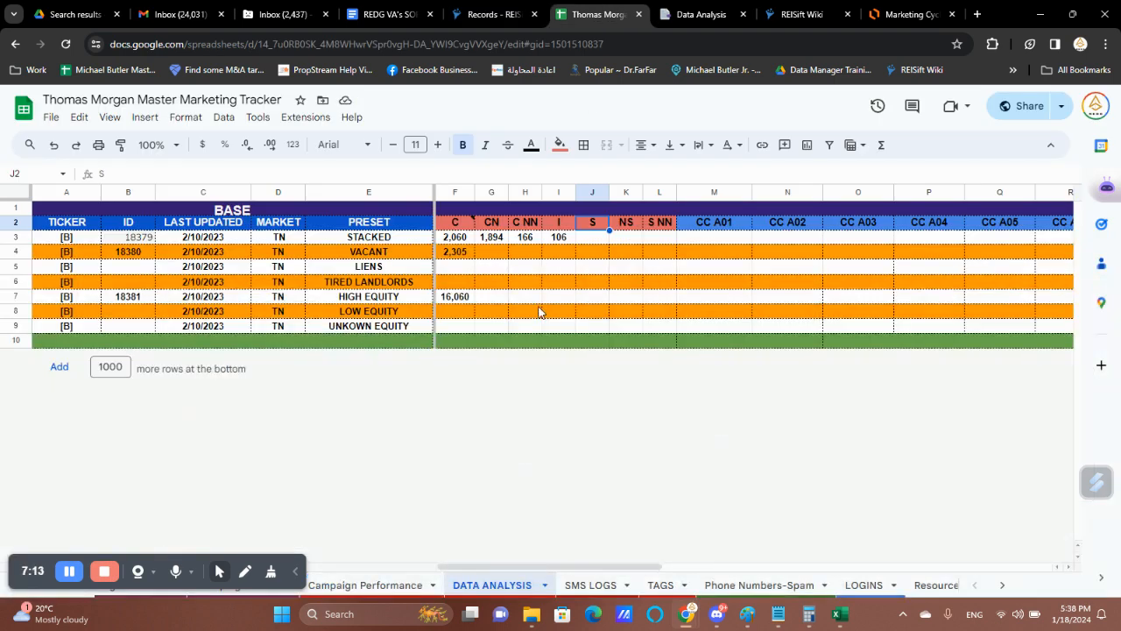
double_click(586, 237)
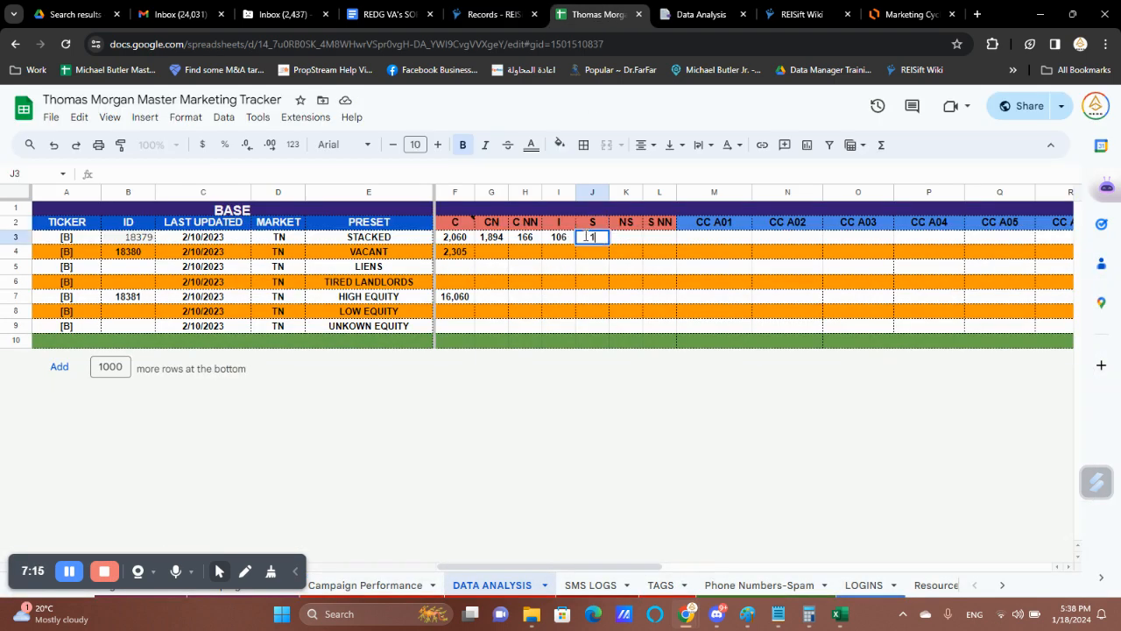
type("1814")
left_click(577, 273)
left_click(593, 244)
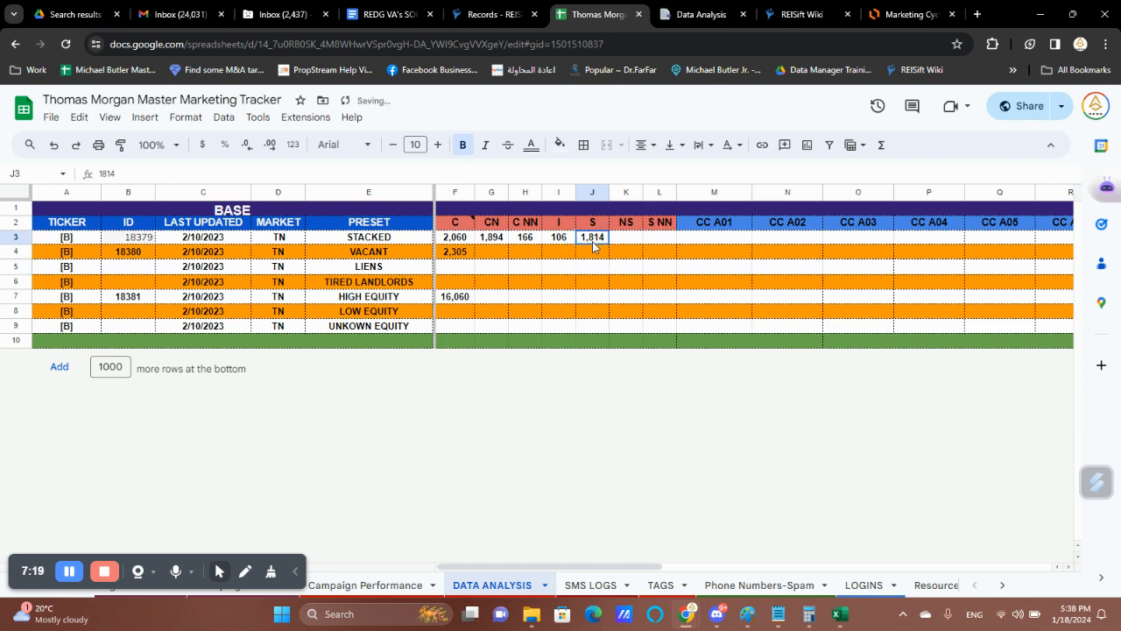
- For the tracker's NS column, set the Skiptraced condition to No in REISift's Stacked filter and apply it
left_click(632, 226)
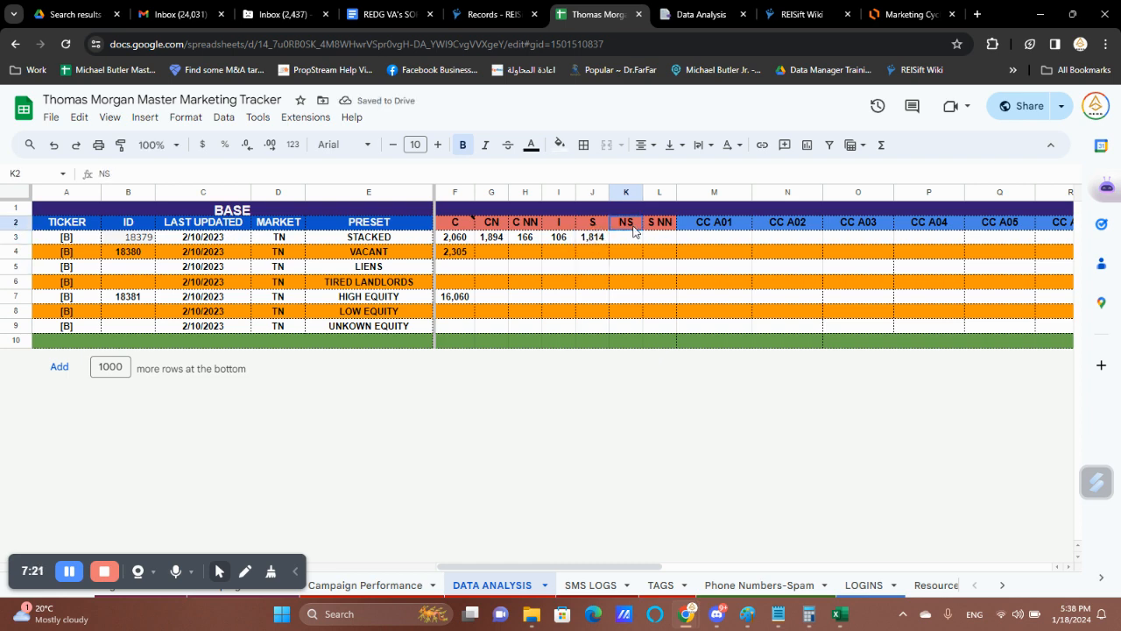
left_click(495, 14)
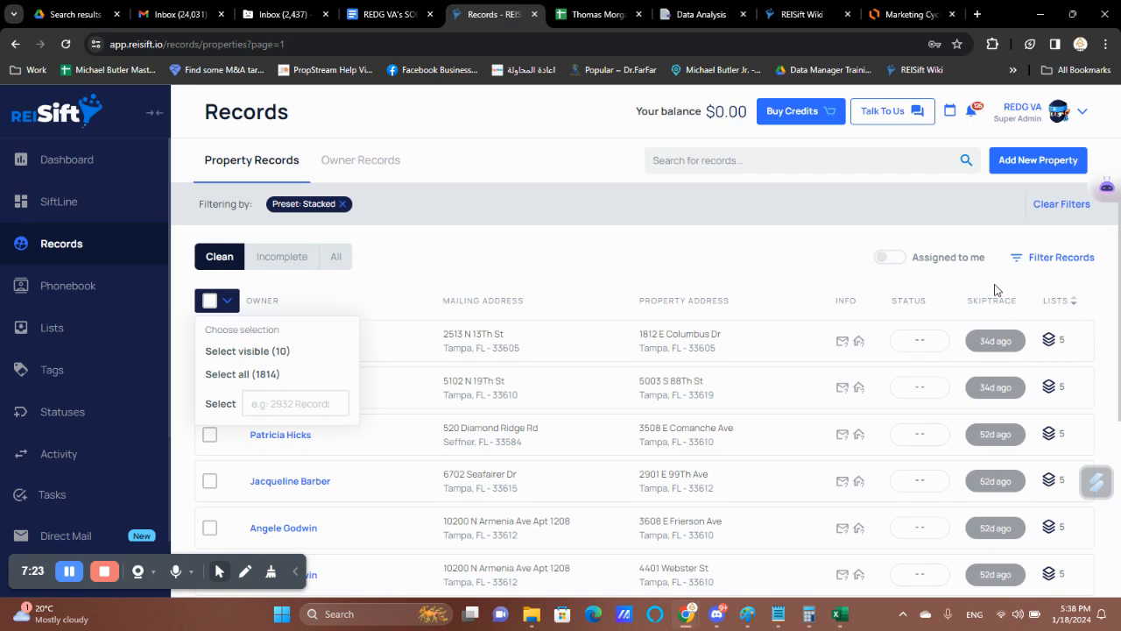
left_click(1067, 259)
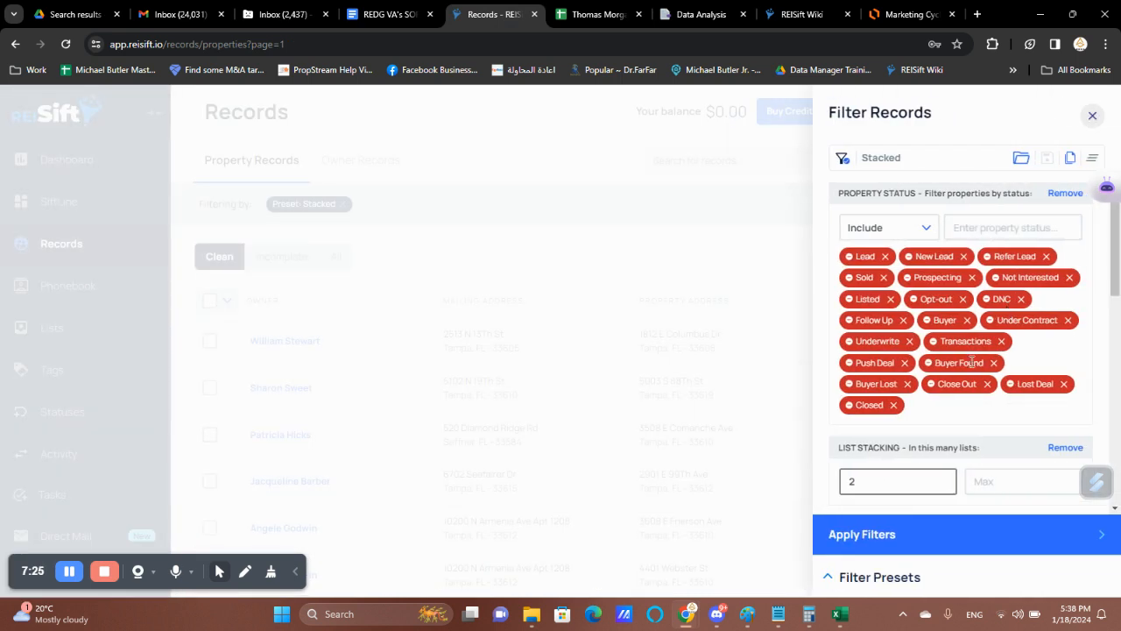
scroll(964, 384, "down", 10)
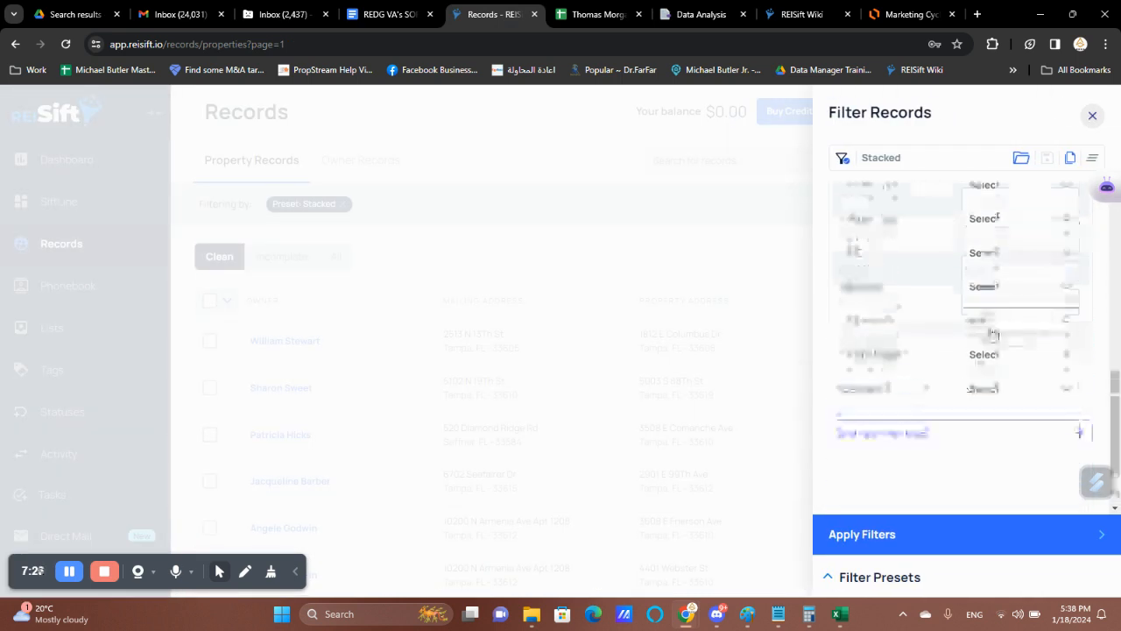
left_click(991, 333)
left_click(989, 412)
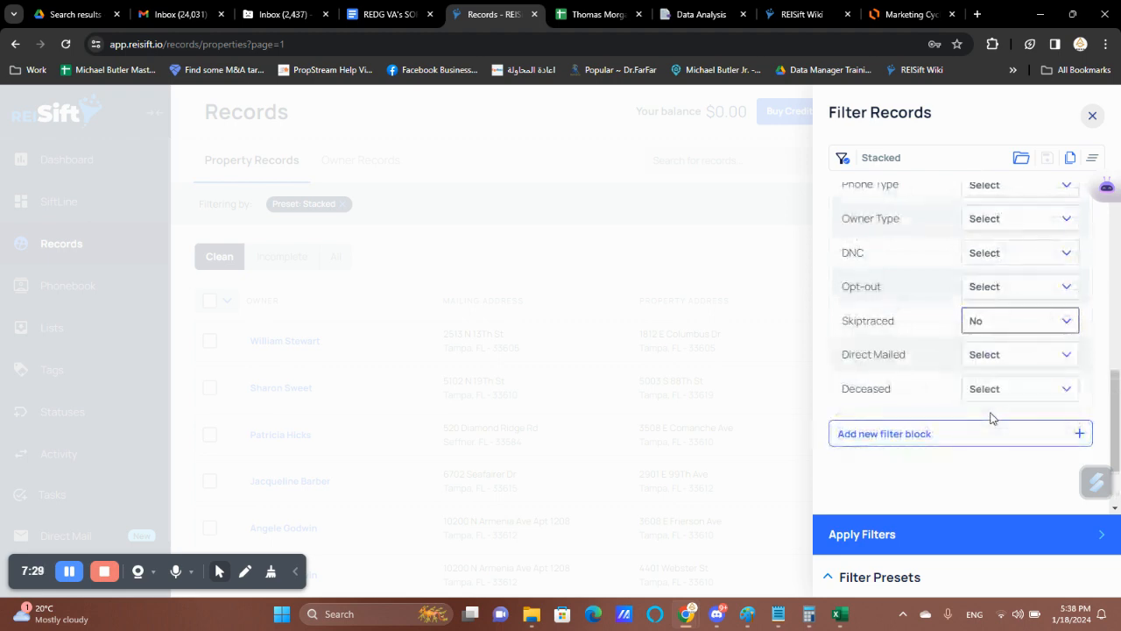
left_click(947, 542)
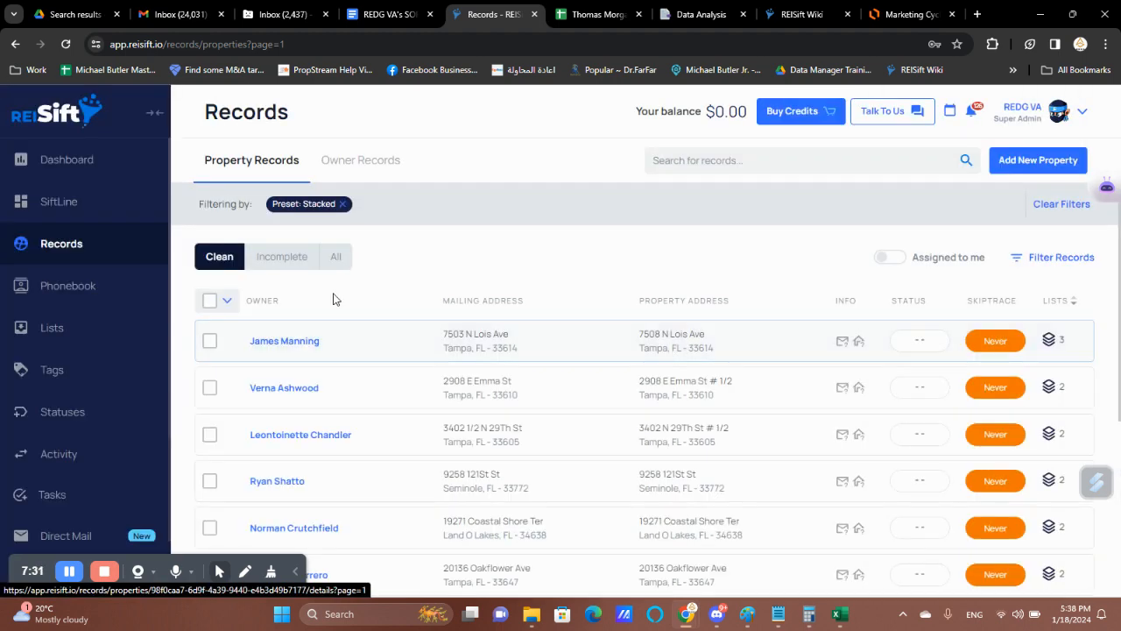
- Look up the number of non-skiptraced records in REISift and enter 244 in the tracker's NS column for Stacked
left_click(226, 303)
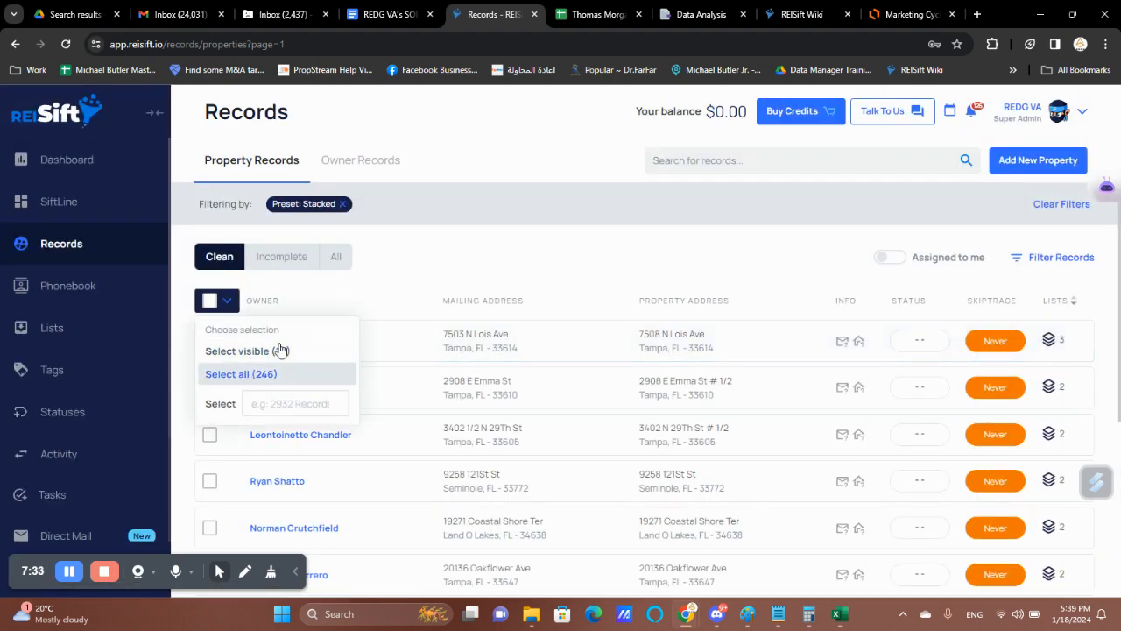
left_click(585, 11)
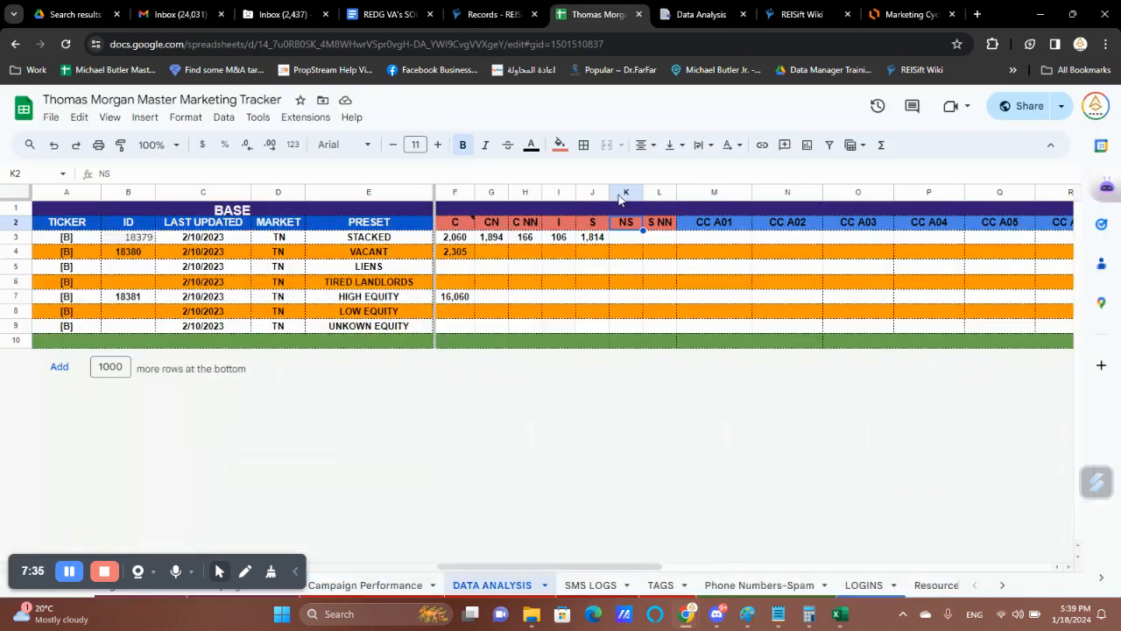
left_click(631, 238)
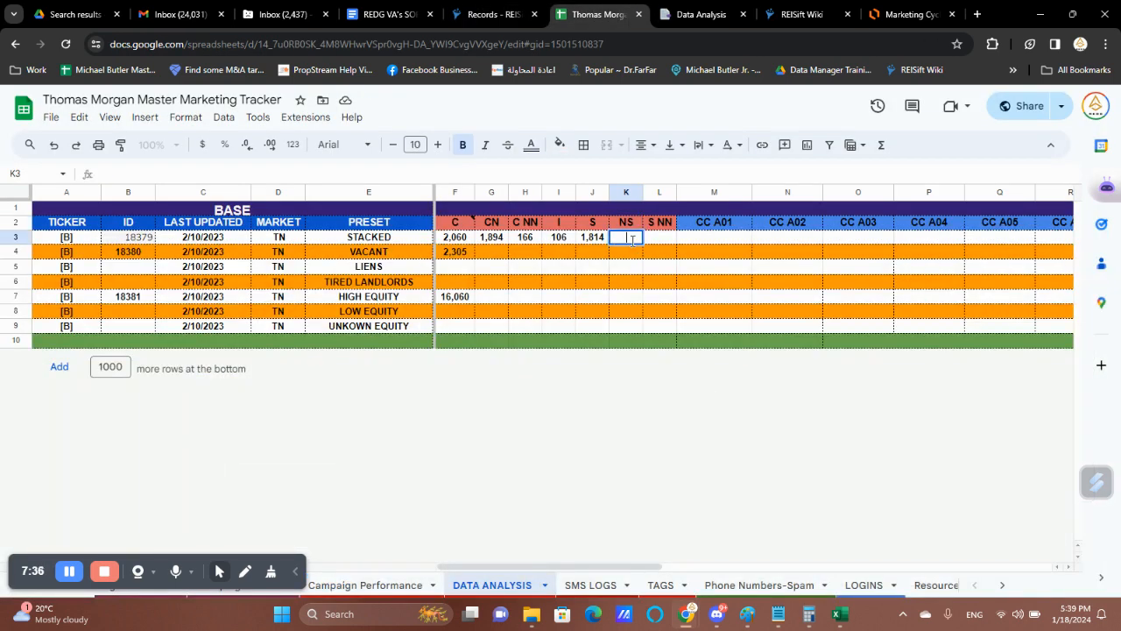
type("244")
left_click(669, 226)
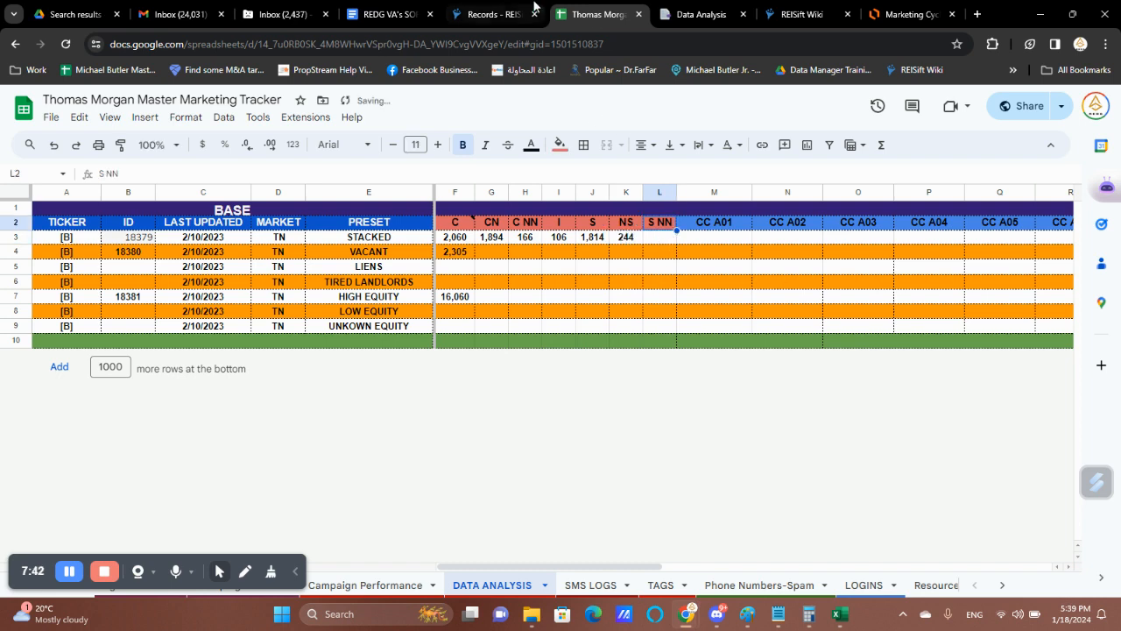
- For the tracker's S NN column, open REISift's Stacked filter and set its Skiptraced condition to Yes
left_click(493, 14)
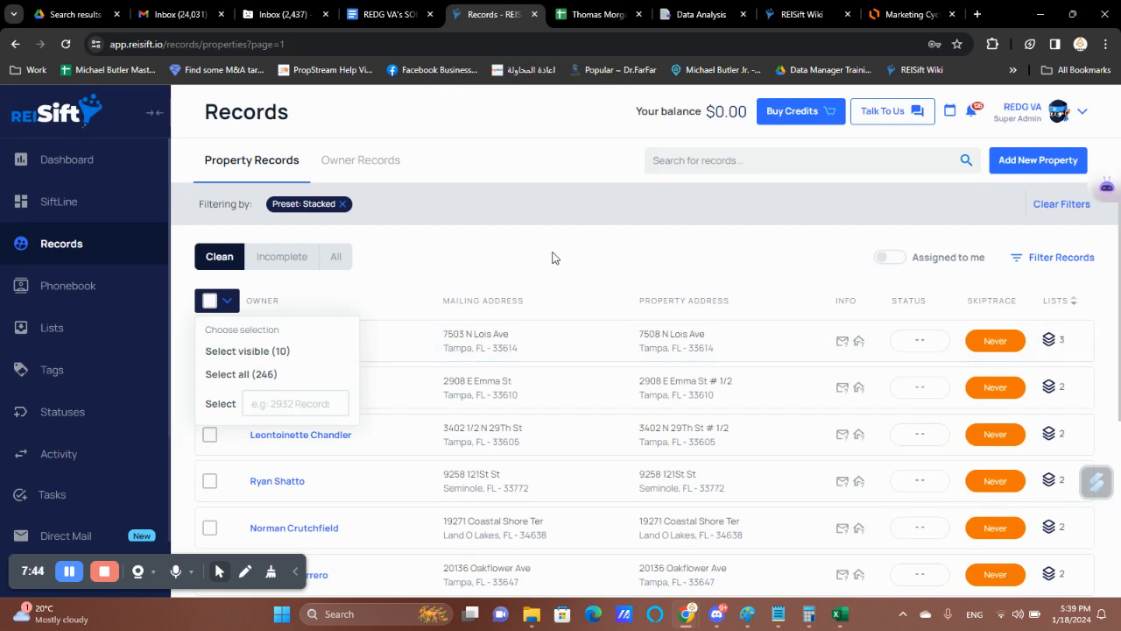
left_click(1065, 257)
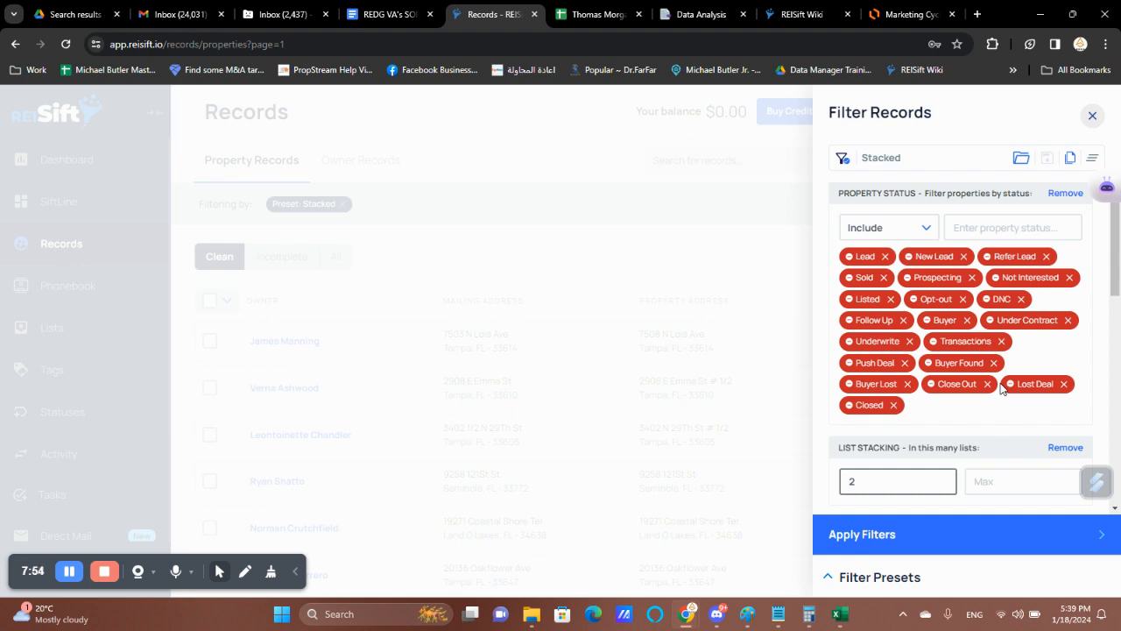
scroll(1001, 389, "down", 4)
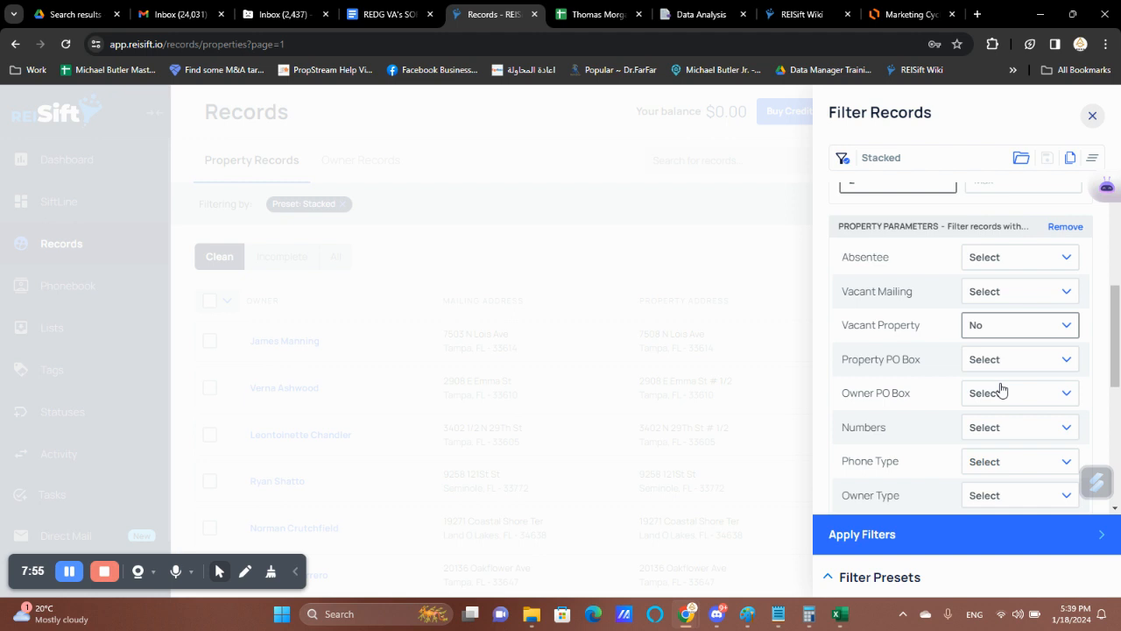
scroll(1001, 389, "down", 2)
scroll(1001, 389, "down", 3)
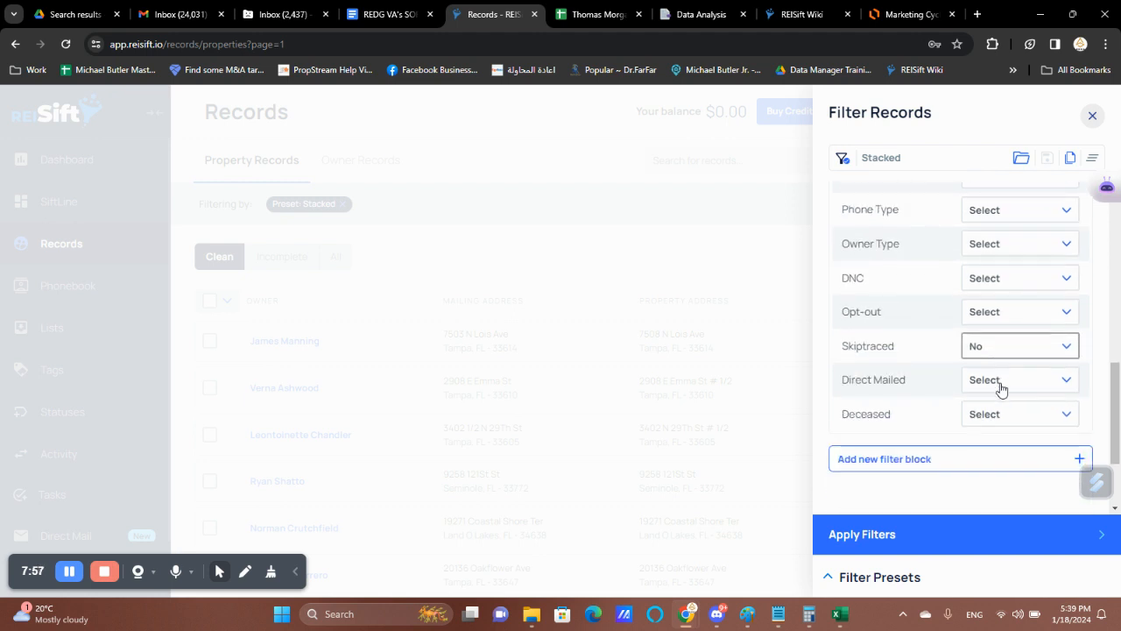
left_click(975, 350)
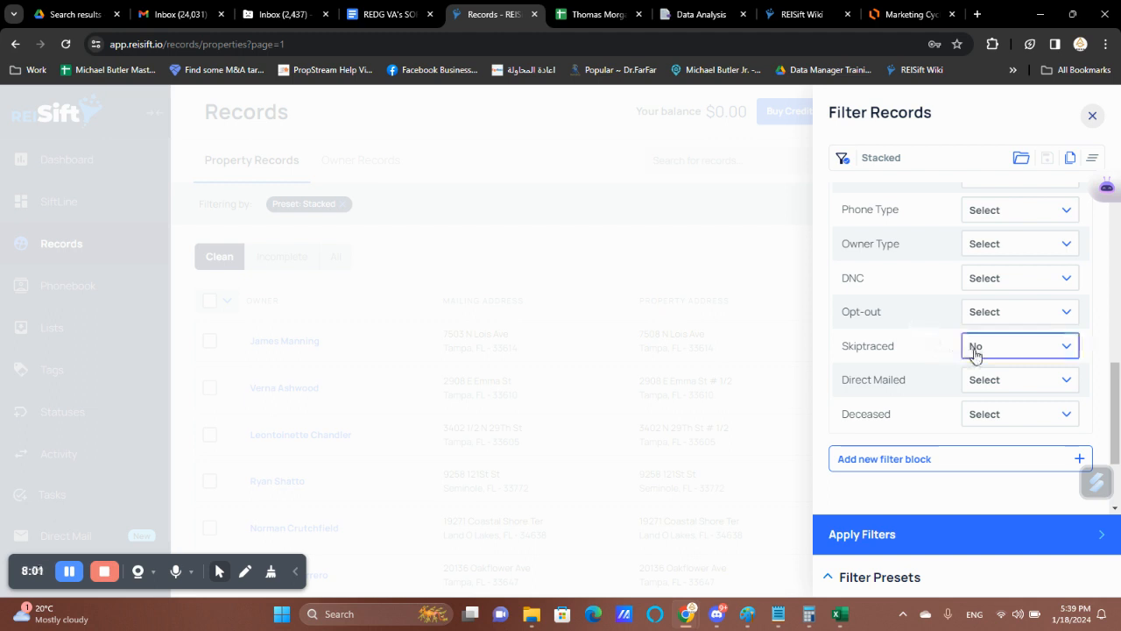
left_click(987, 412)
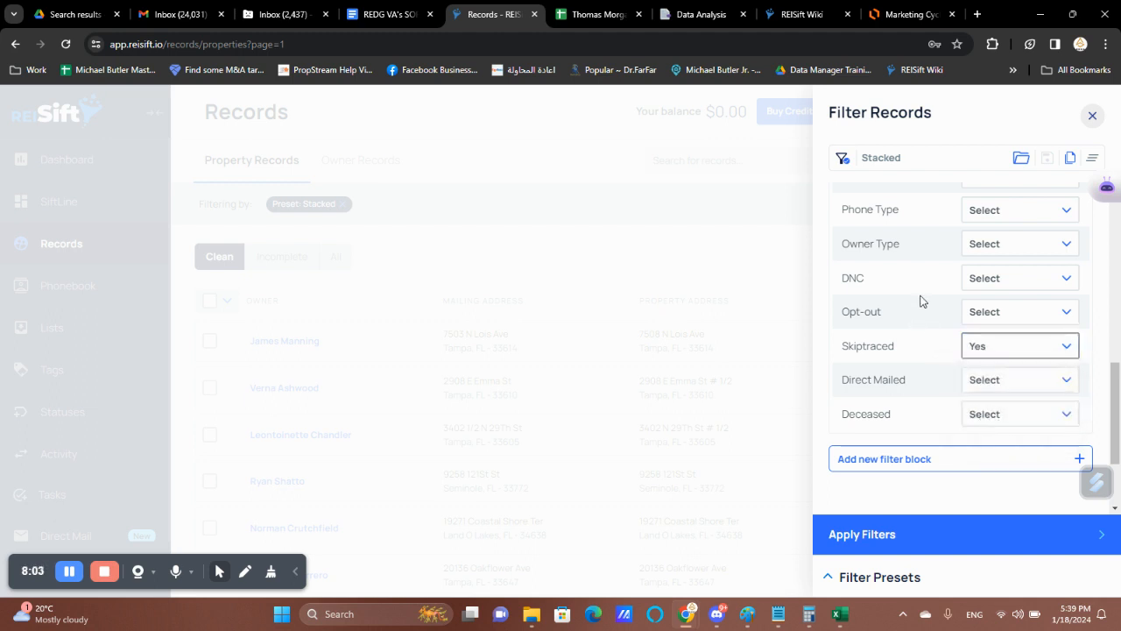
- Set the Numbers condition to No in the Stacked filter and apply the filter
scroll(919, 290, "up", 1)
double_click(881, 279)
left_click(991, 289)
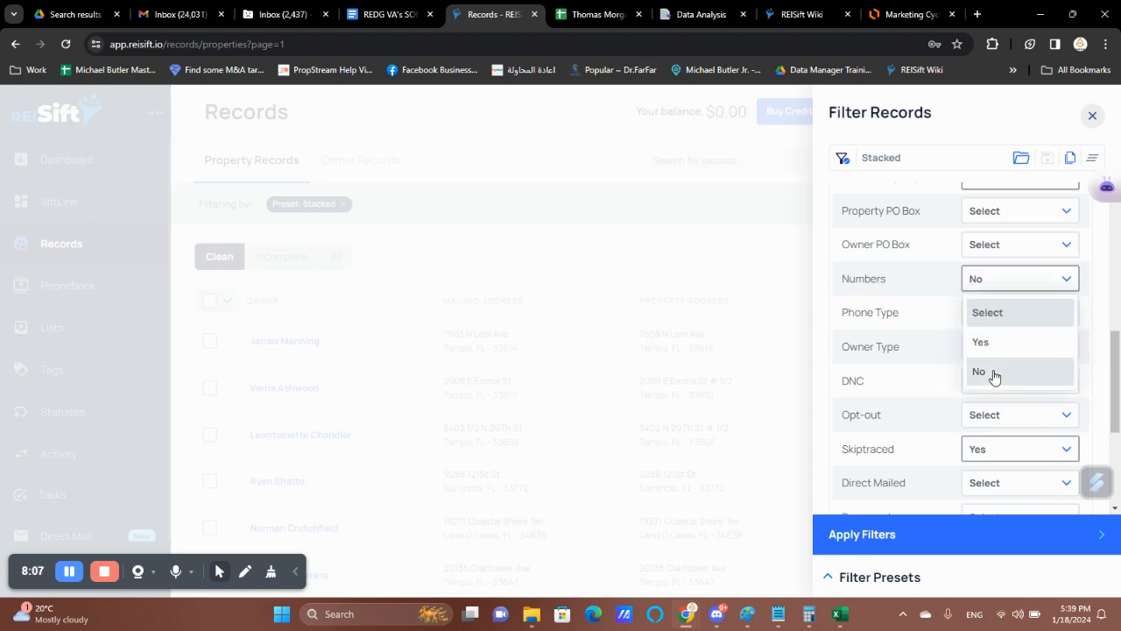
left_click(995, 372)
left_click(938, 531)
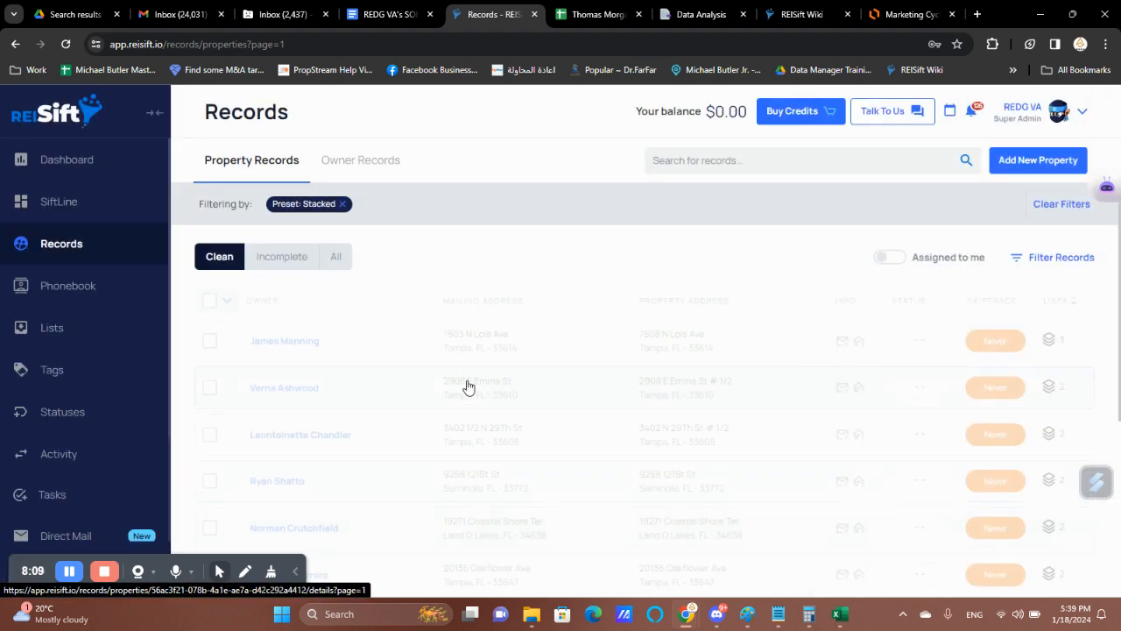
- Look up the number of skiptraced records without numbers in REISift and enter 155 in the tracker's S NN column for Stacked
left_click(226, 303)
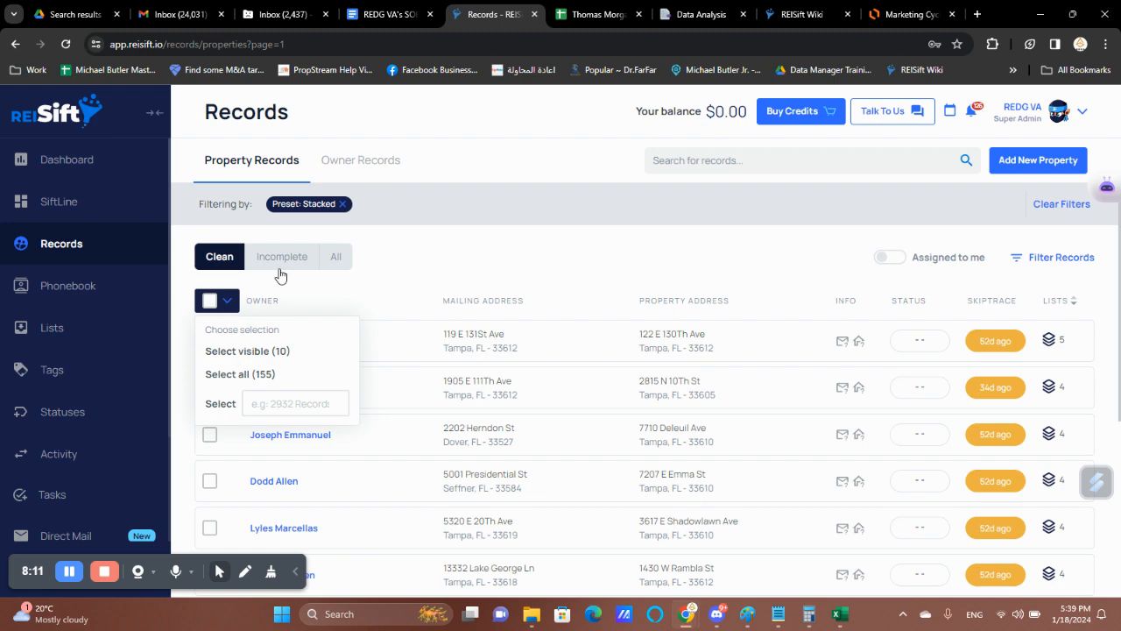
left_click(600, 14)
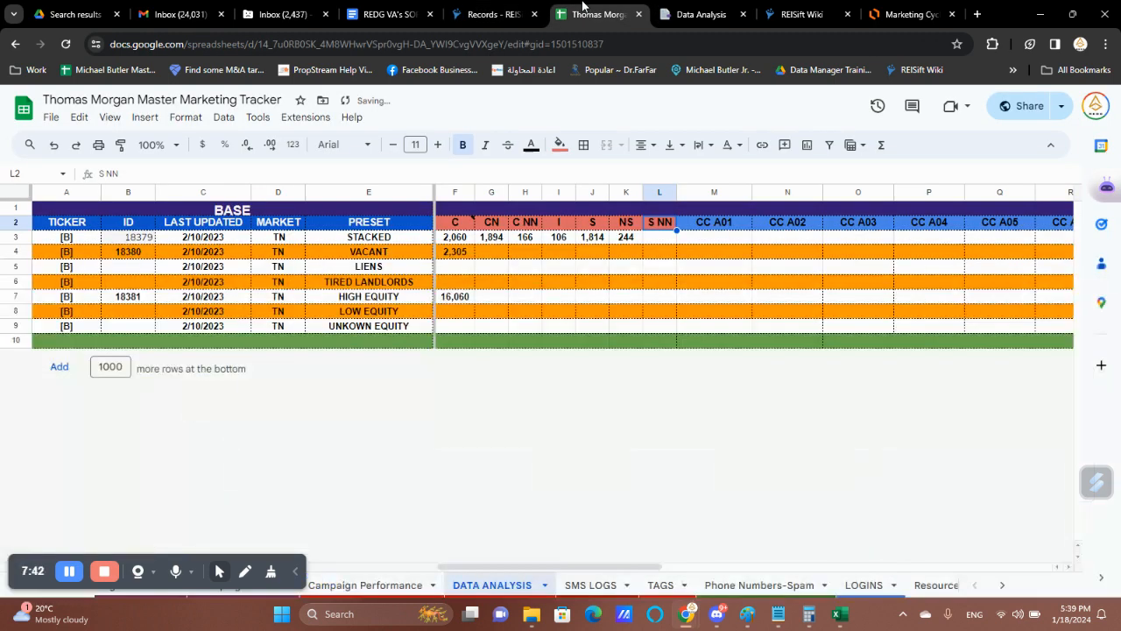
left_click(657, 238)
type("155")
key("Return")
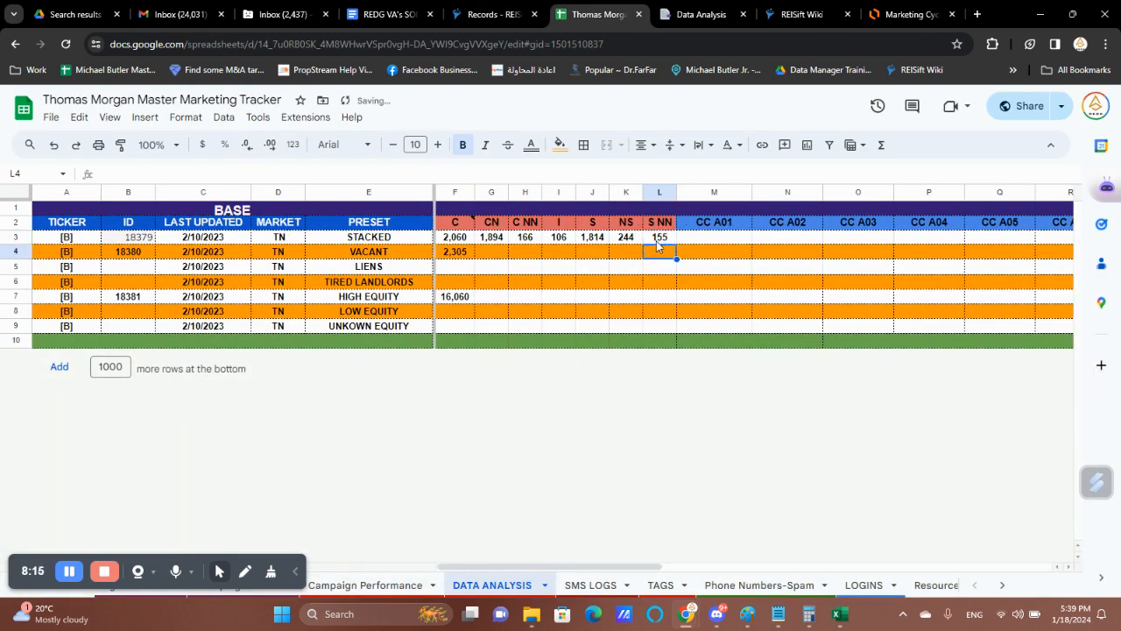
left_click(659, 244)
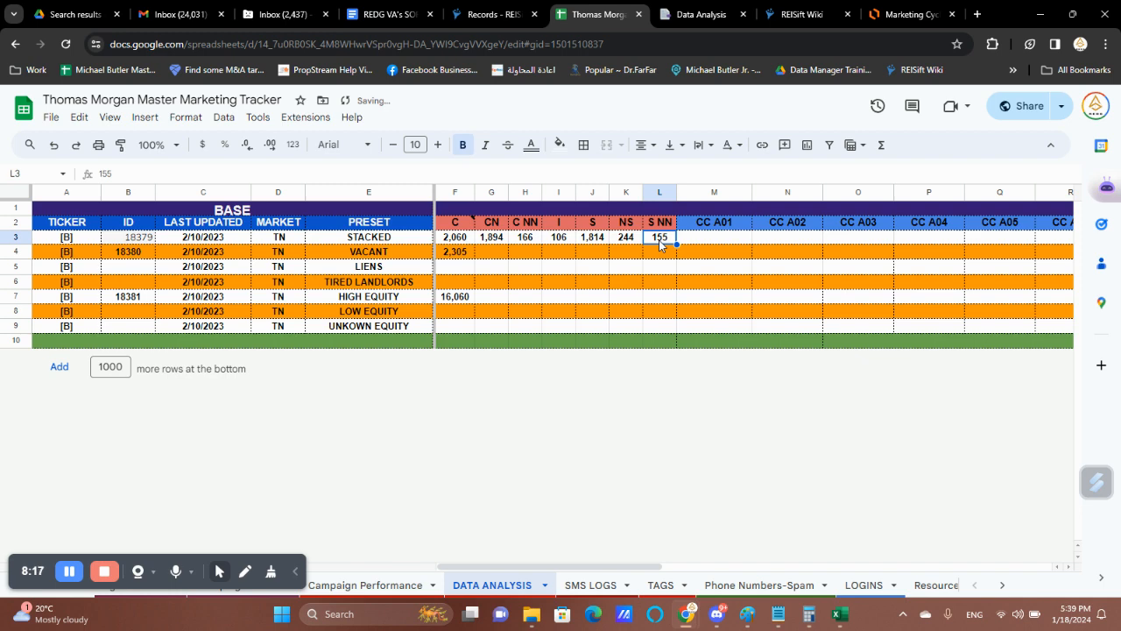
scroll(660, 244, "right", 2)
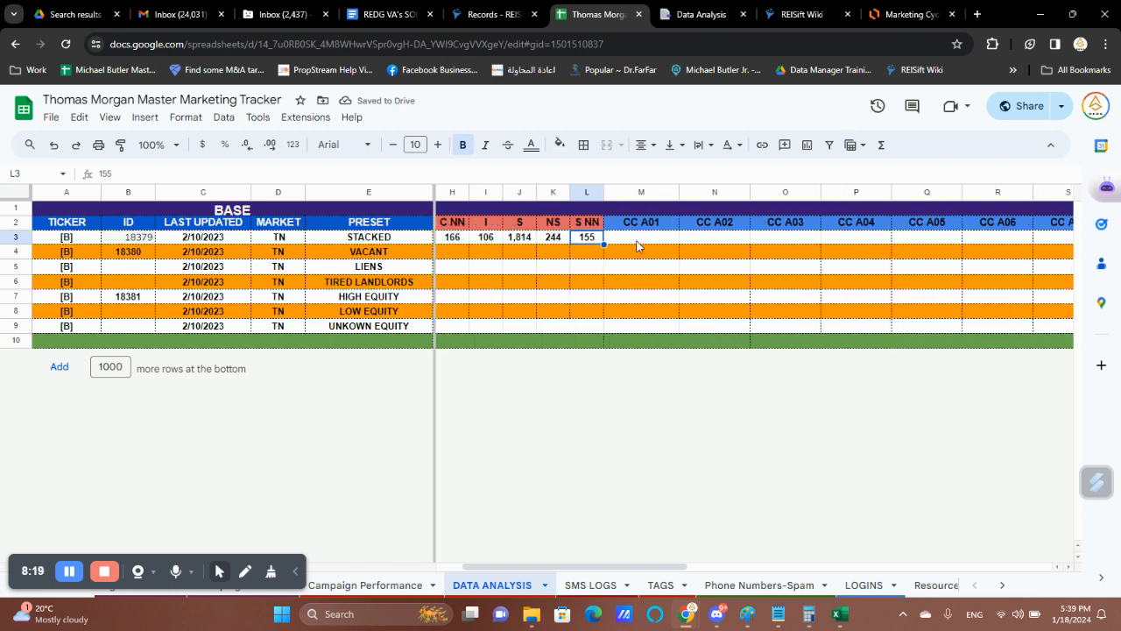
scroll(487, 269, "left", 2)
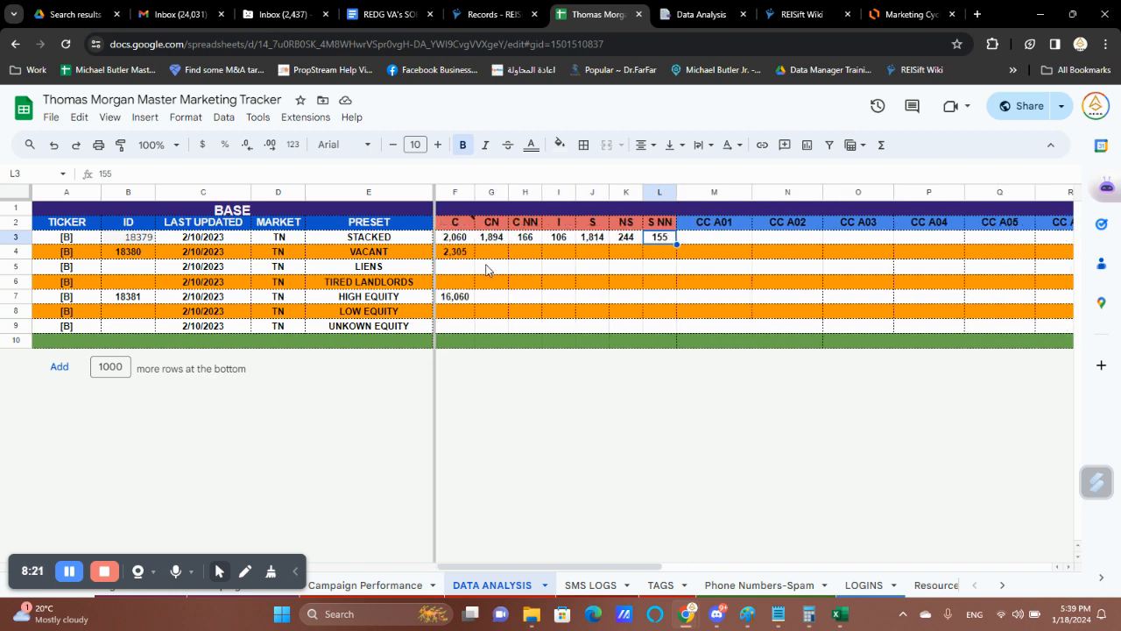
- Set the Stacked row's Last Updated date to 18/01/2024 in the tracker
left_click(408, 331)
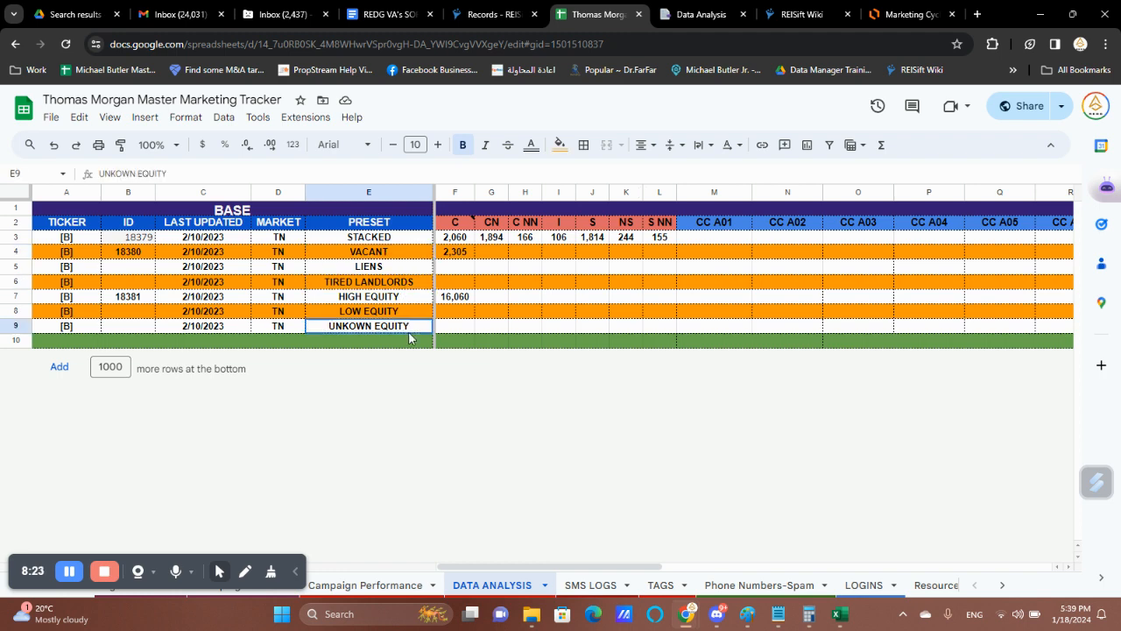
double_click(225, 237)
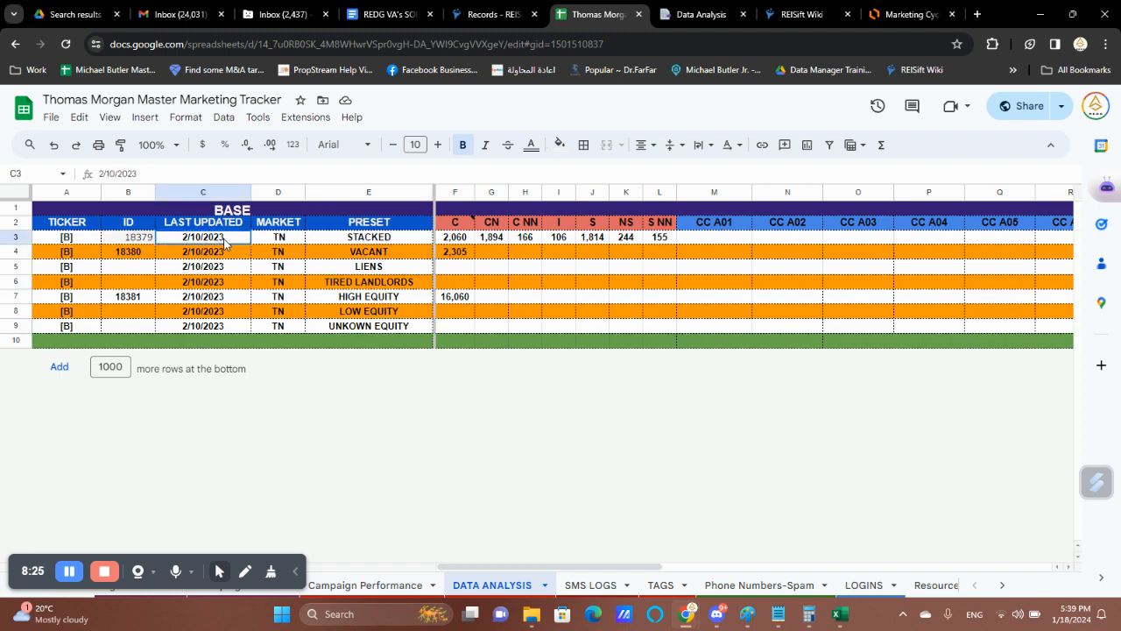
left_click(255, 261)
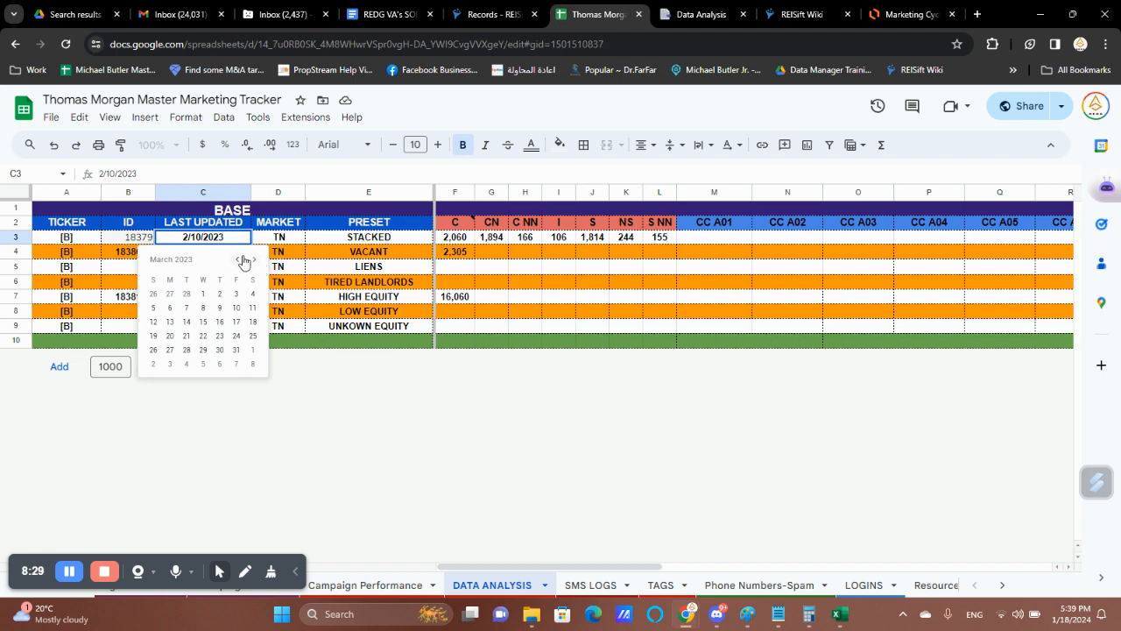
left_click(237, 260)
left_click(238, 260)
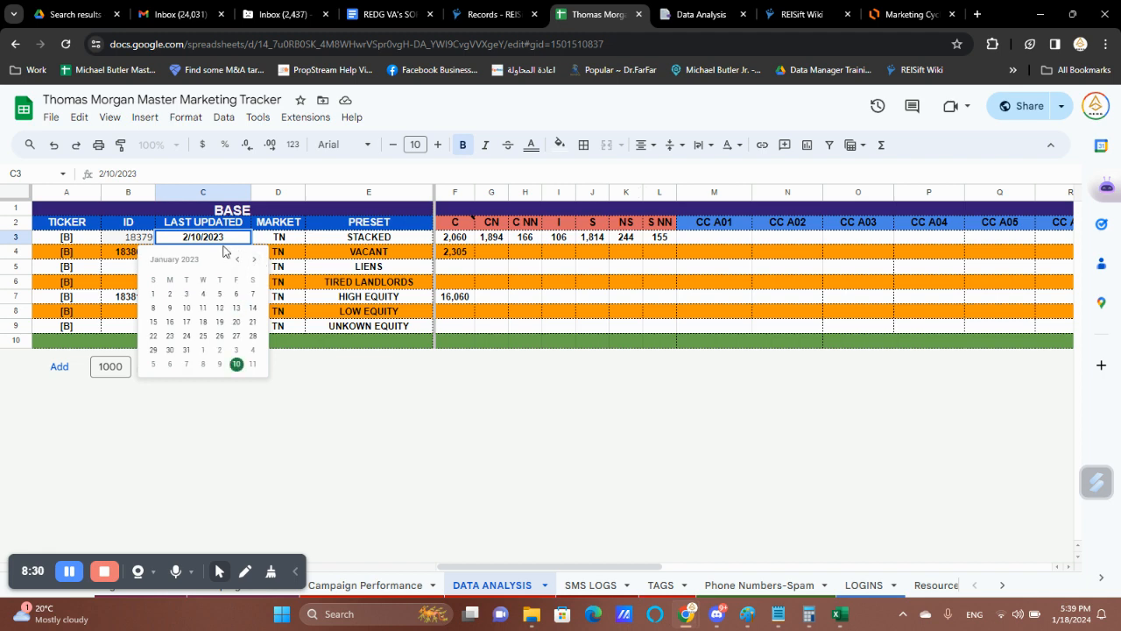
double_click(219, 237)
type("2024")
key("BackSpace")
type("18")
key("Return")
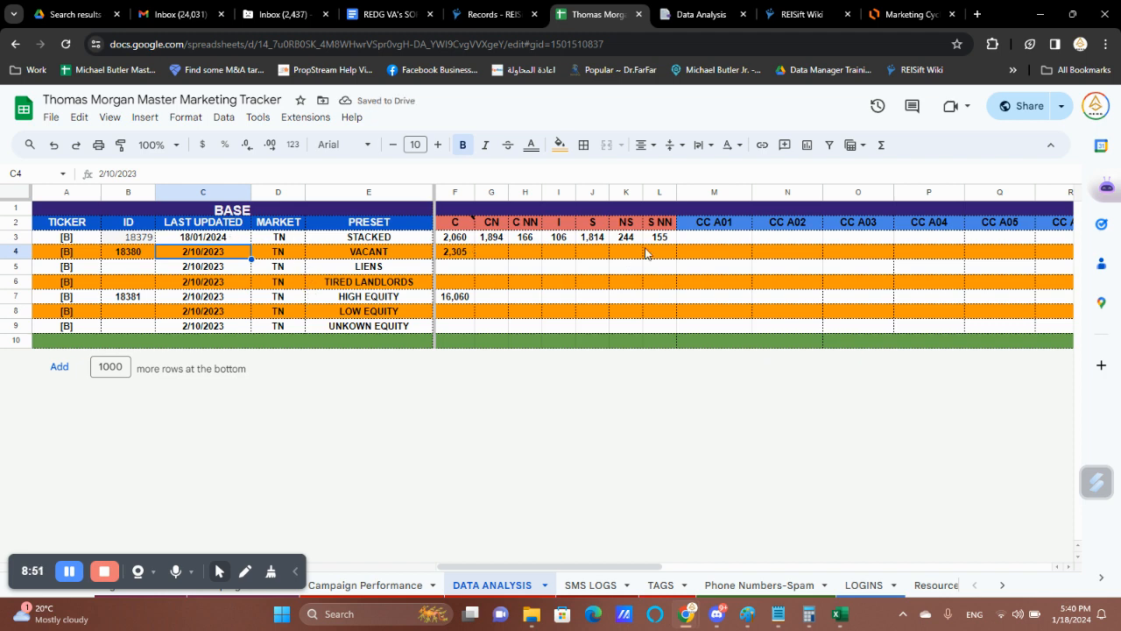
- For the tracker's CC A01 column, open REISift's Stacked filter and set its Numbers condition to Yes
left_click(721, 223)
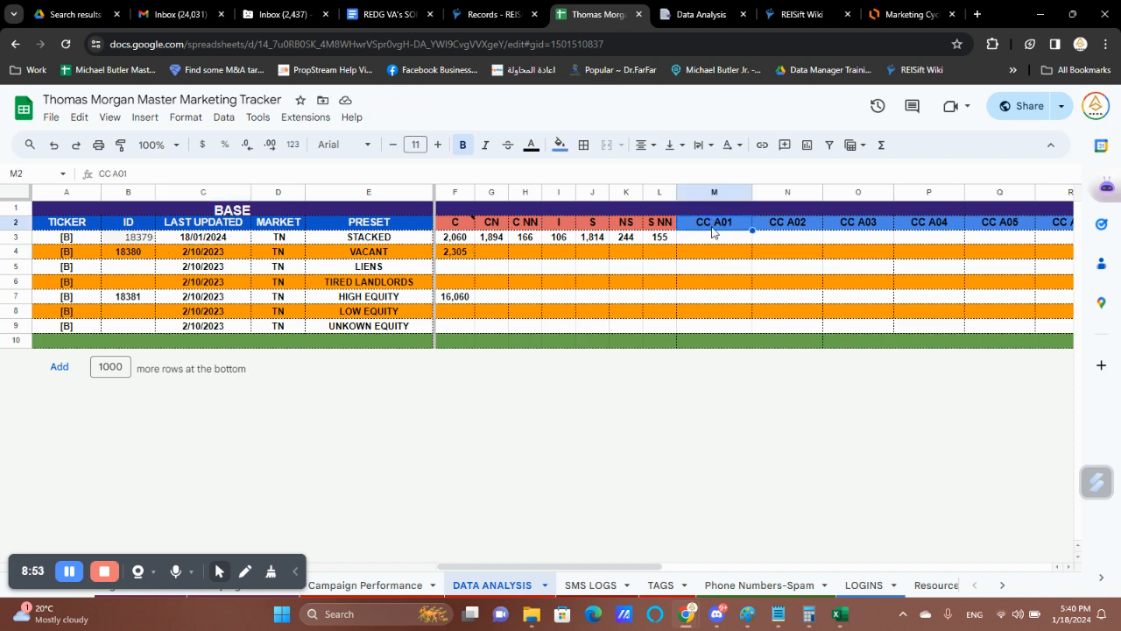
scroll(714, 232, "right", 2)
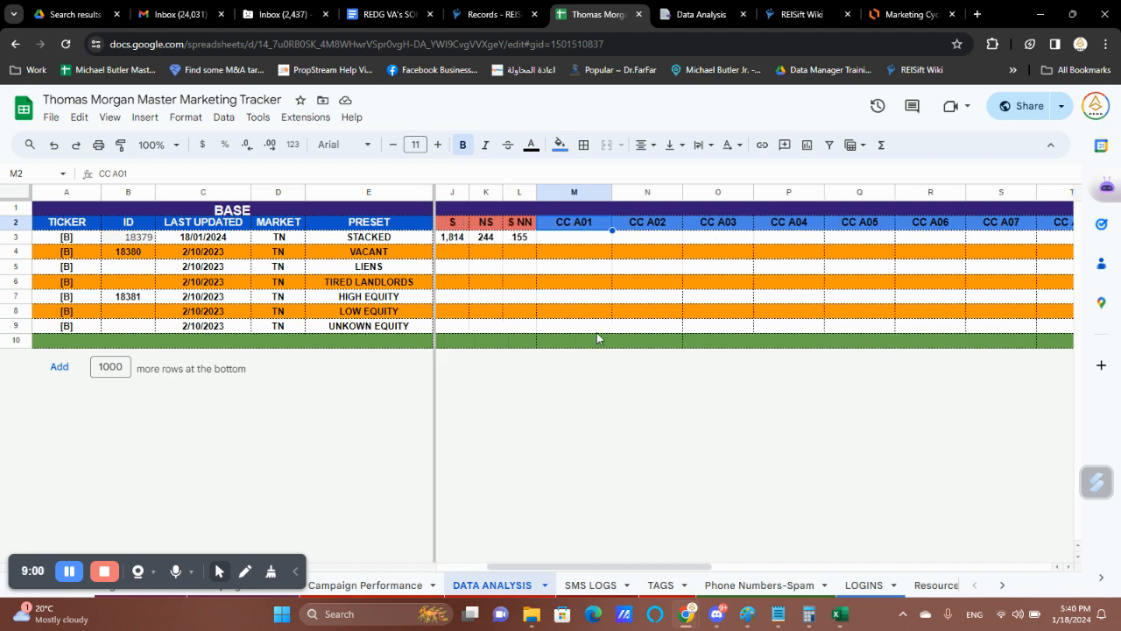
left_click(587, 241)
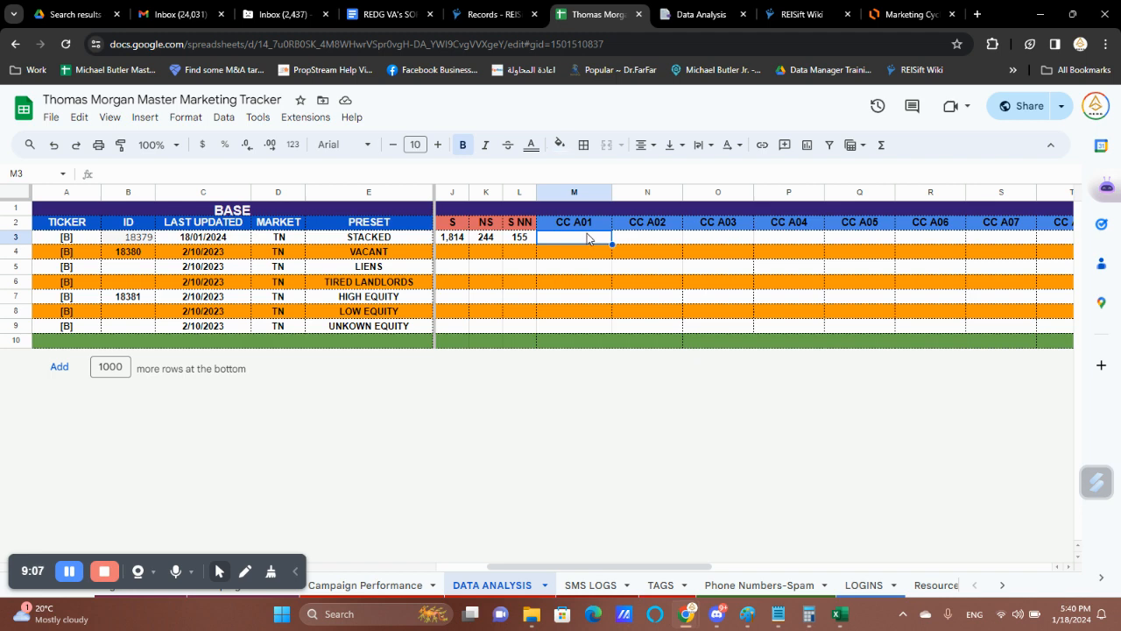
key("Up")
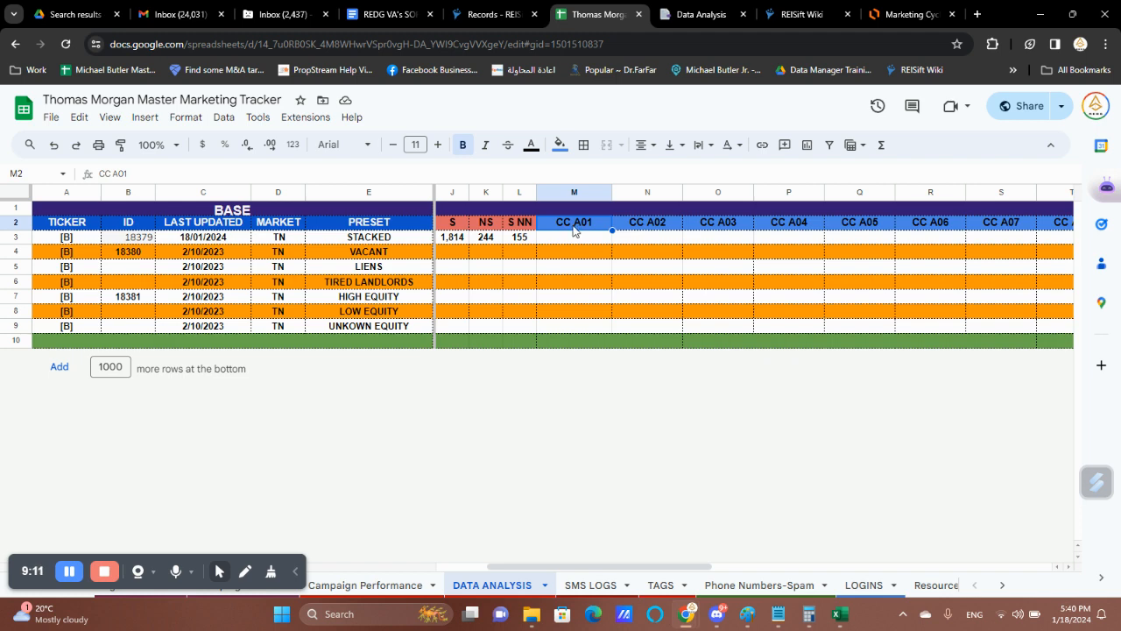
left_click(524, 13)
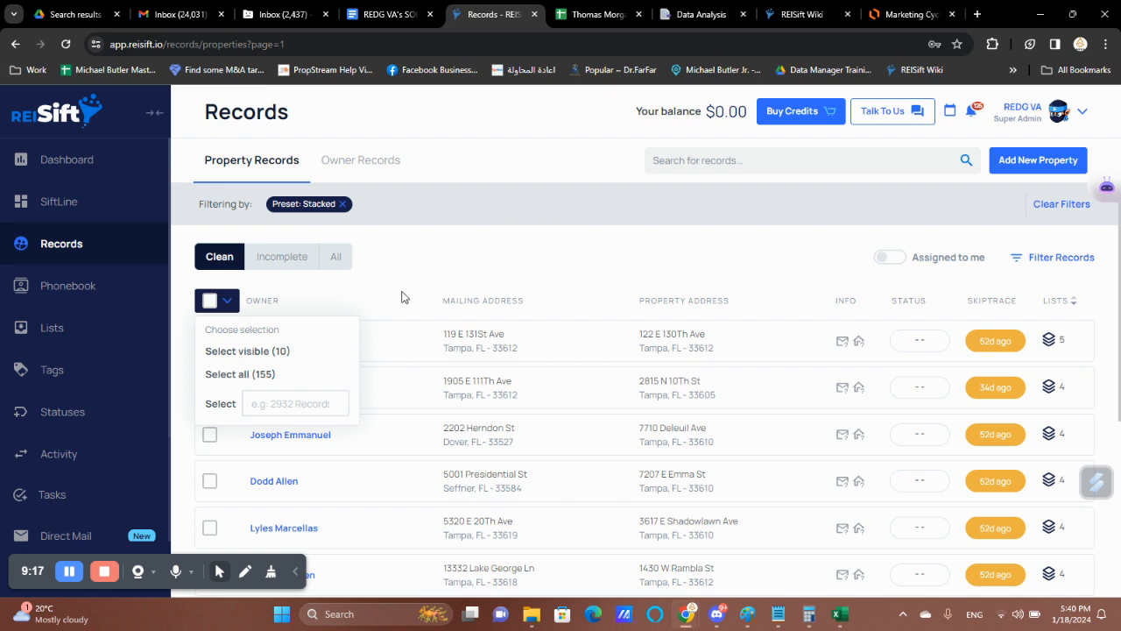
left_click(1062, 257)
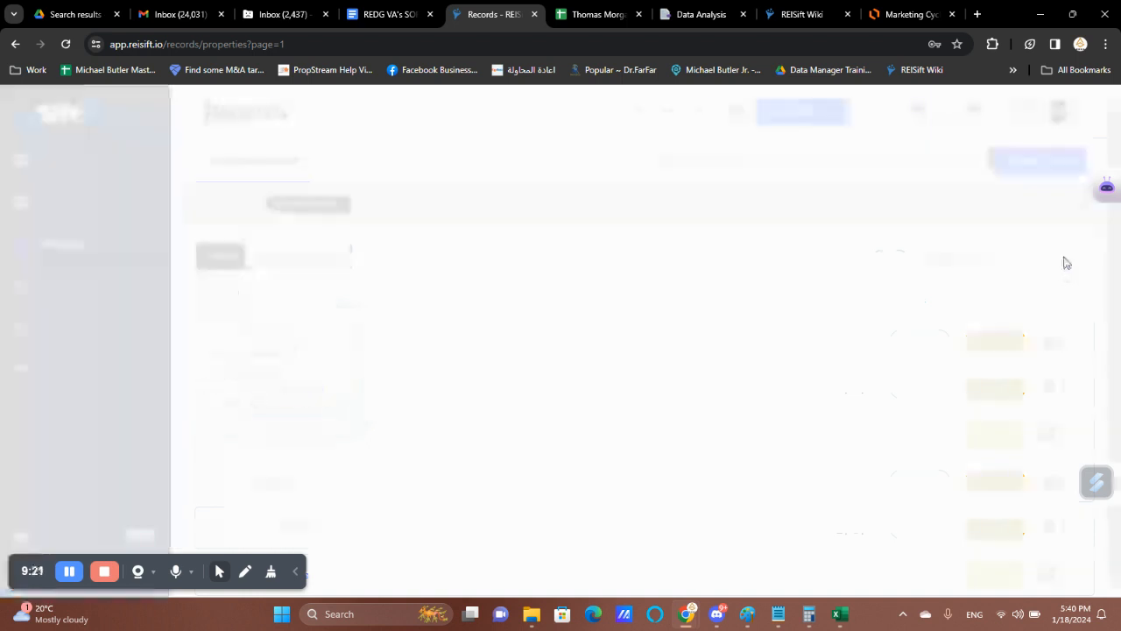
scroll(915, 392, "down", 6)
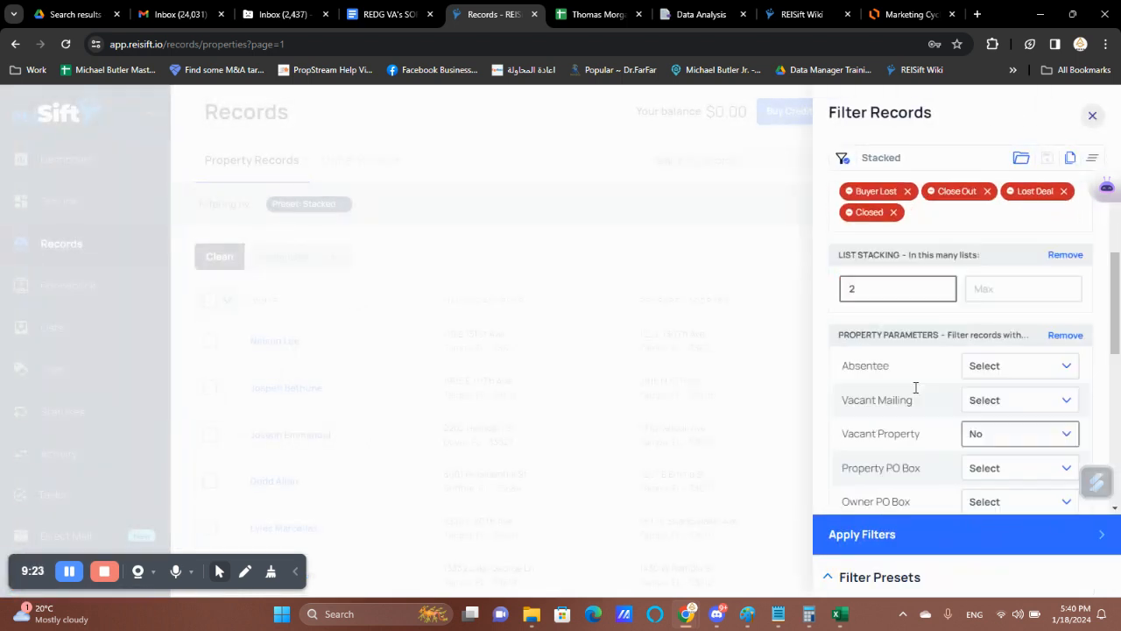
left_click(1010, 240)
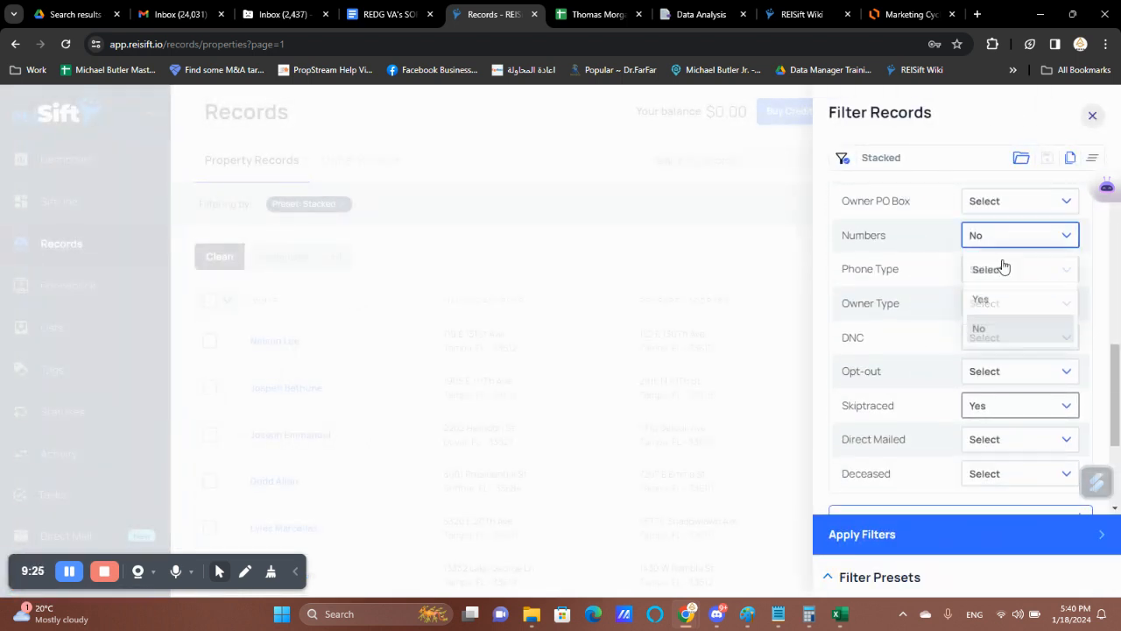
left_click(989, 296)
- Clear the Skiptraced condition in the Stacked filter and apply the filter
left_click(999, 411)
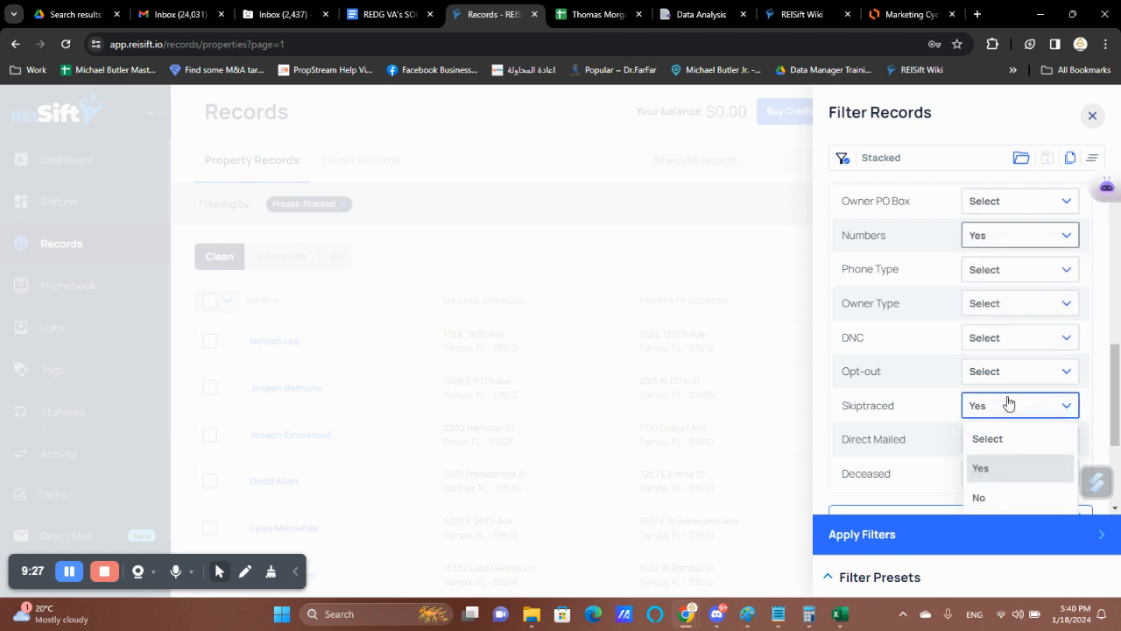
left_click(992, 445)
scroll(918, 291, "up", 6)
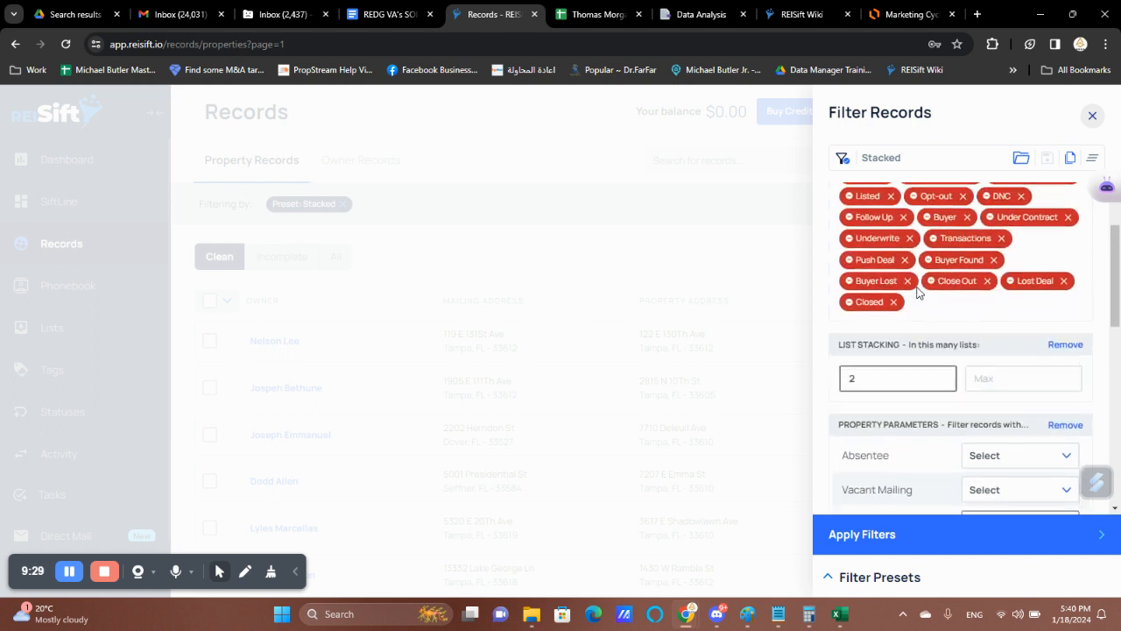
left_click(937, 538)
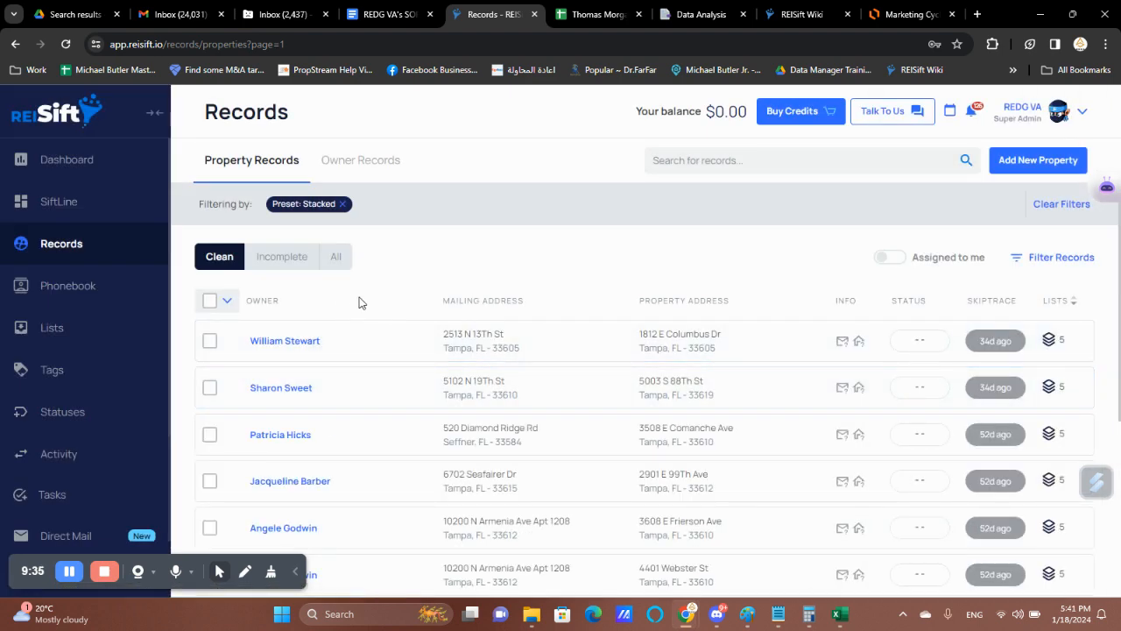
- Select all the filtered clean records with numbers and open the export options for them
left_click(230, 302)
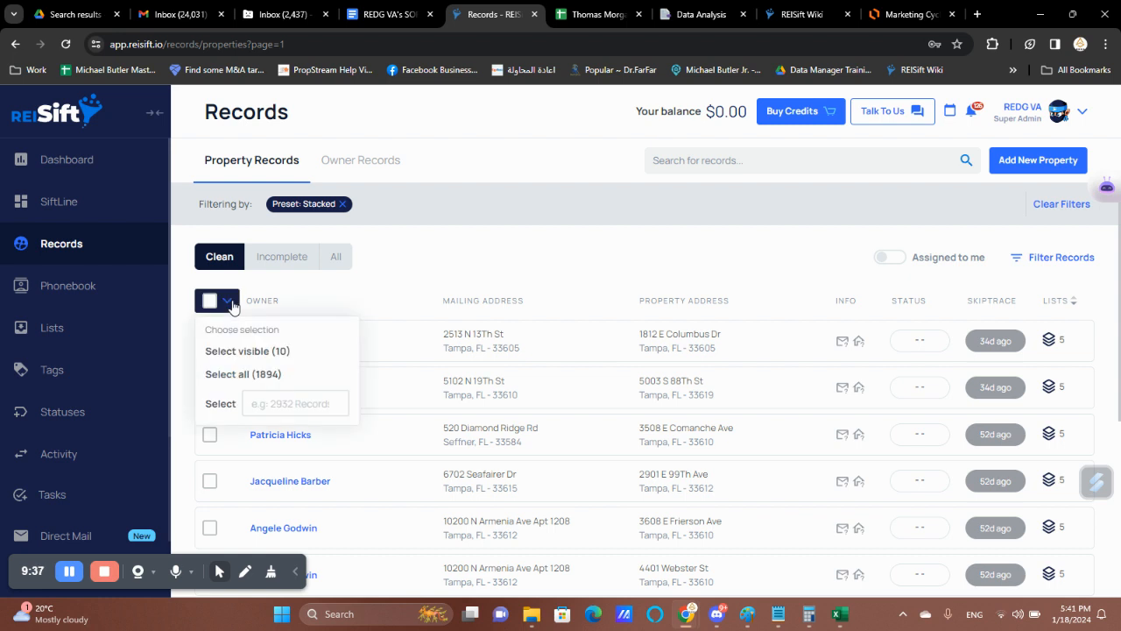
left_click(267, 374)
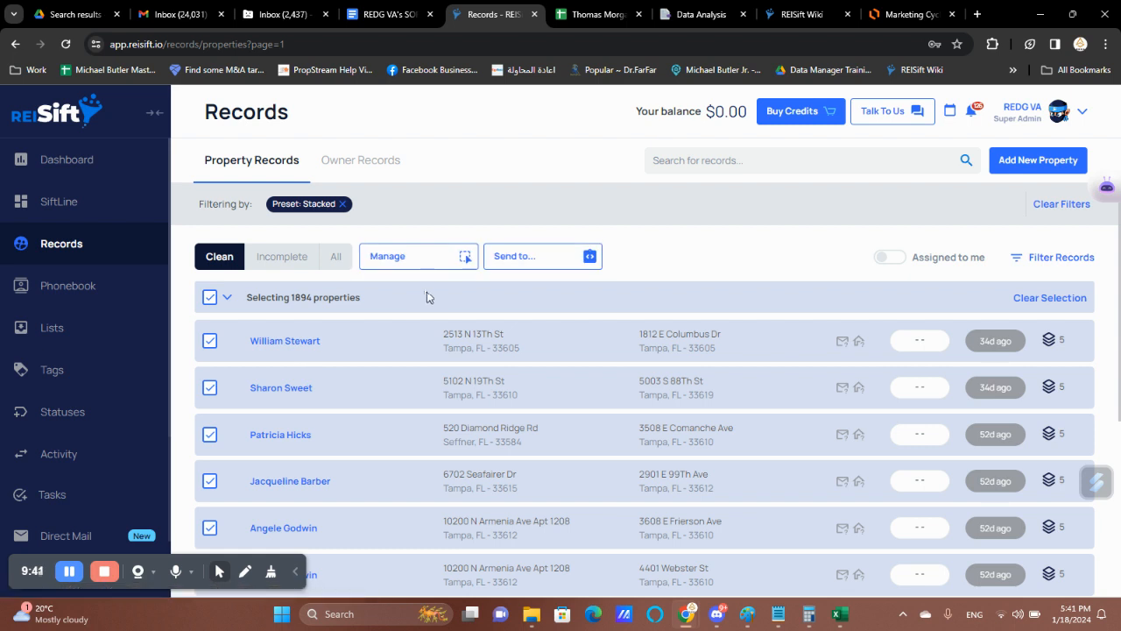
left_click(408, 256)
left_click(526, 256)
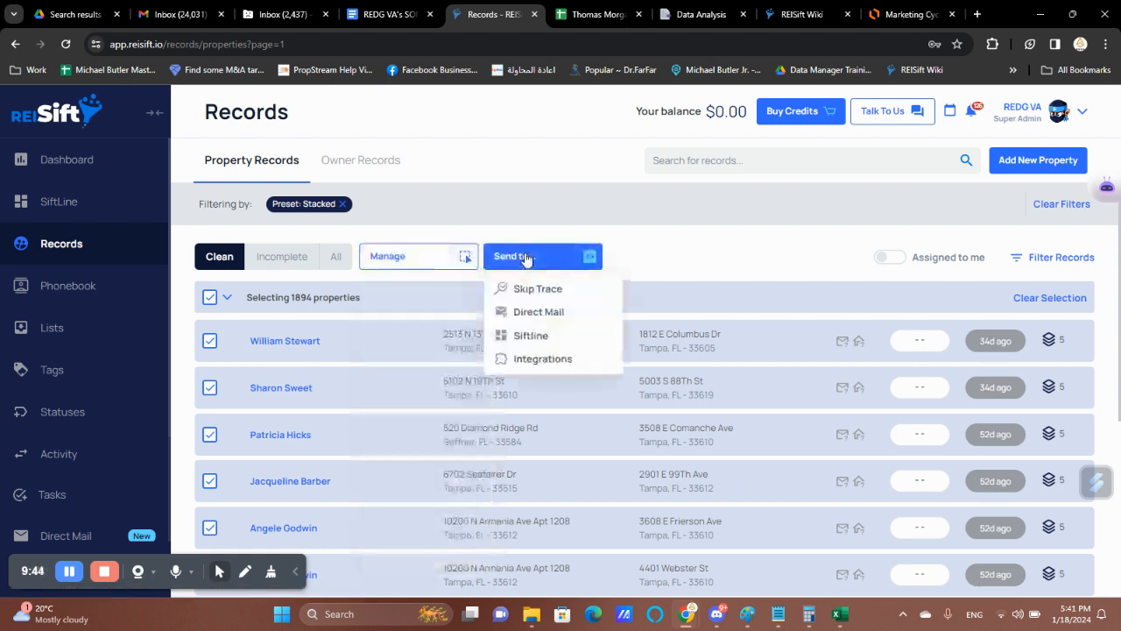
left_click(450, 262)
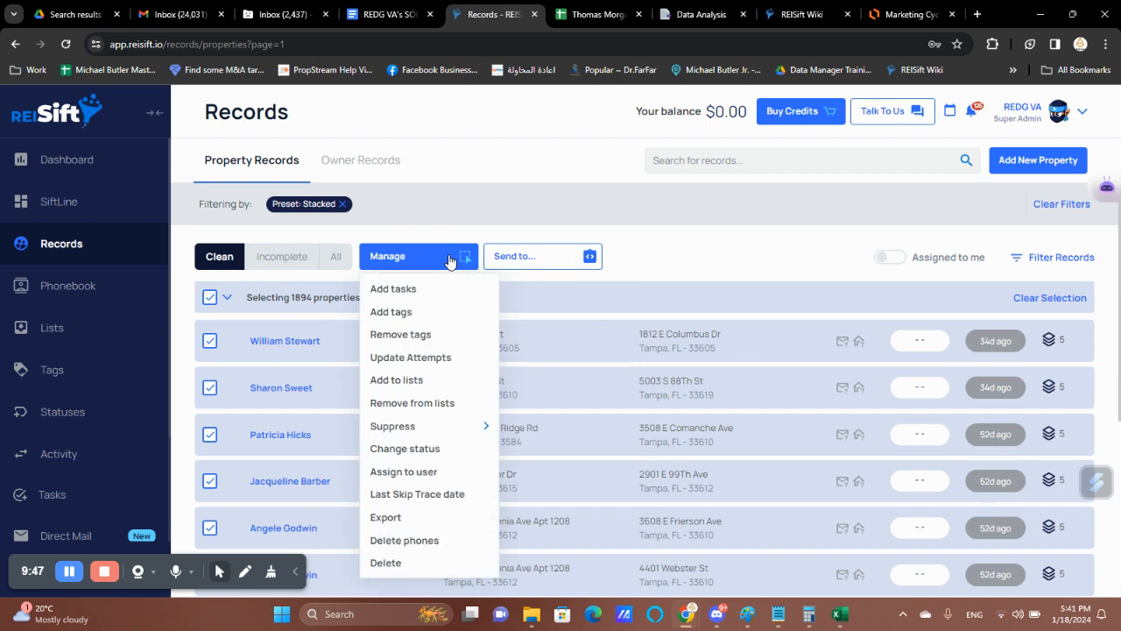
left_click(438, 525)
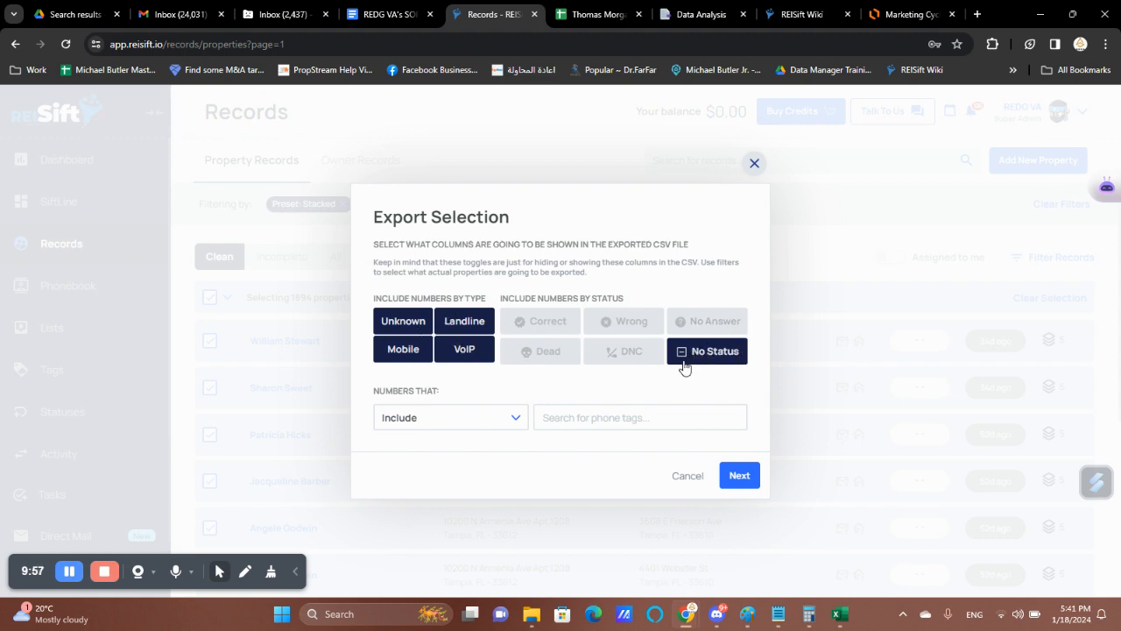
- Include numbers with No Answer status in the export and continue to the file naming
left_click(734, 329)
left_click(642, 419)
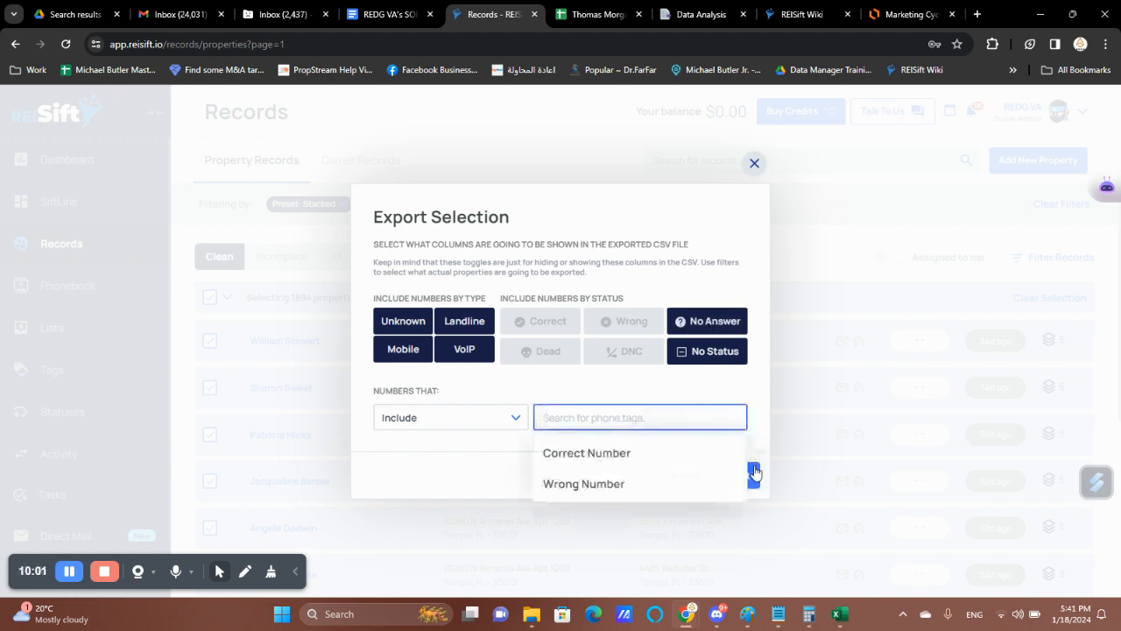
left_click(754, 465)
- Name the export file CC A01 and export the selected records
left_click(593, 342)
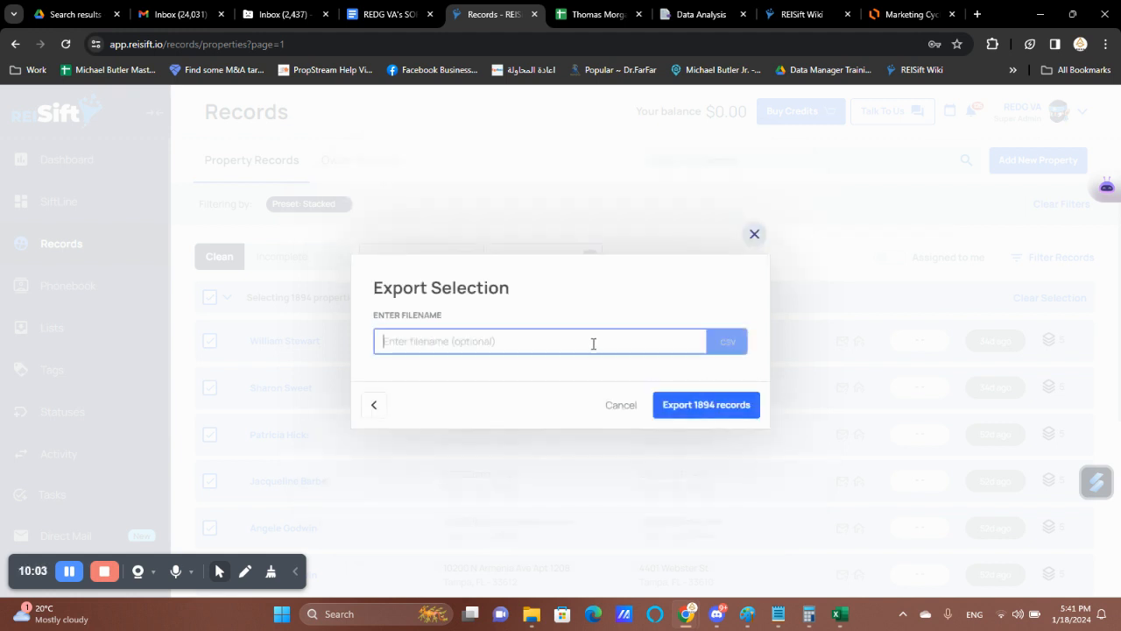
type("CC A")
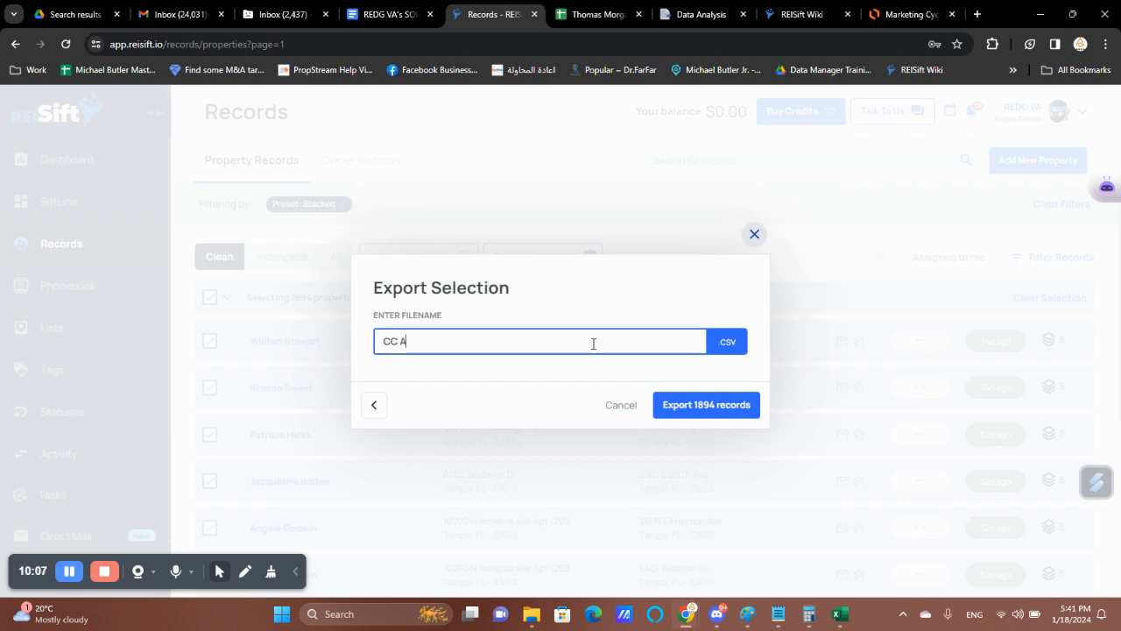
type("01")
left_click(663, 398)
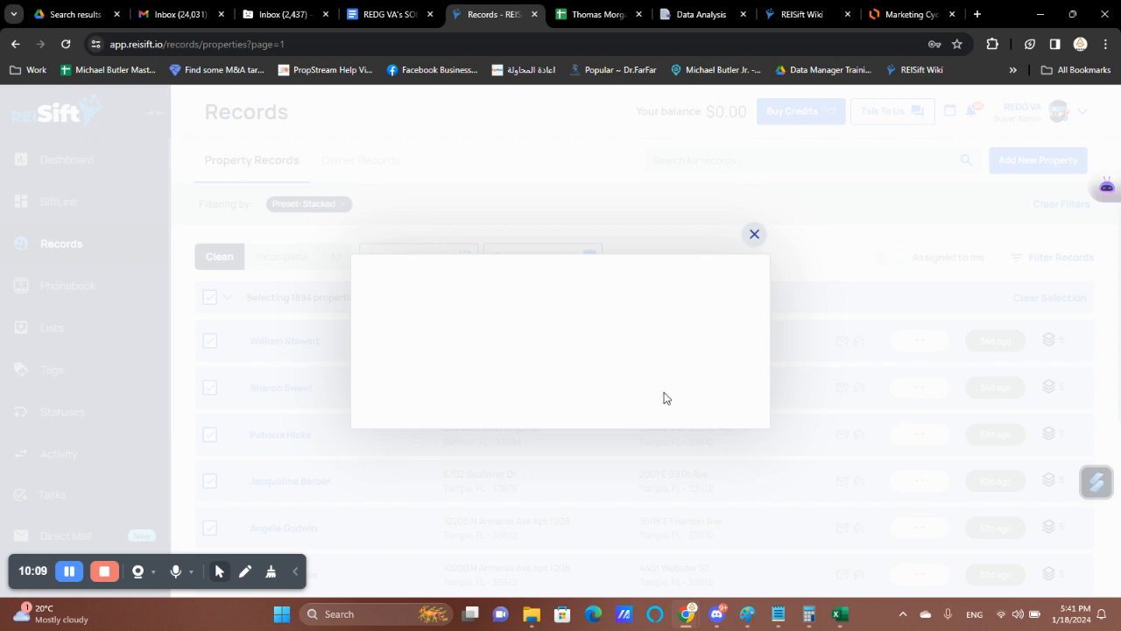
left_click(714, 222)
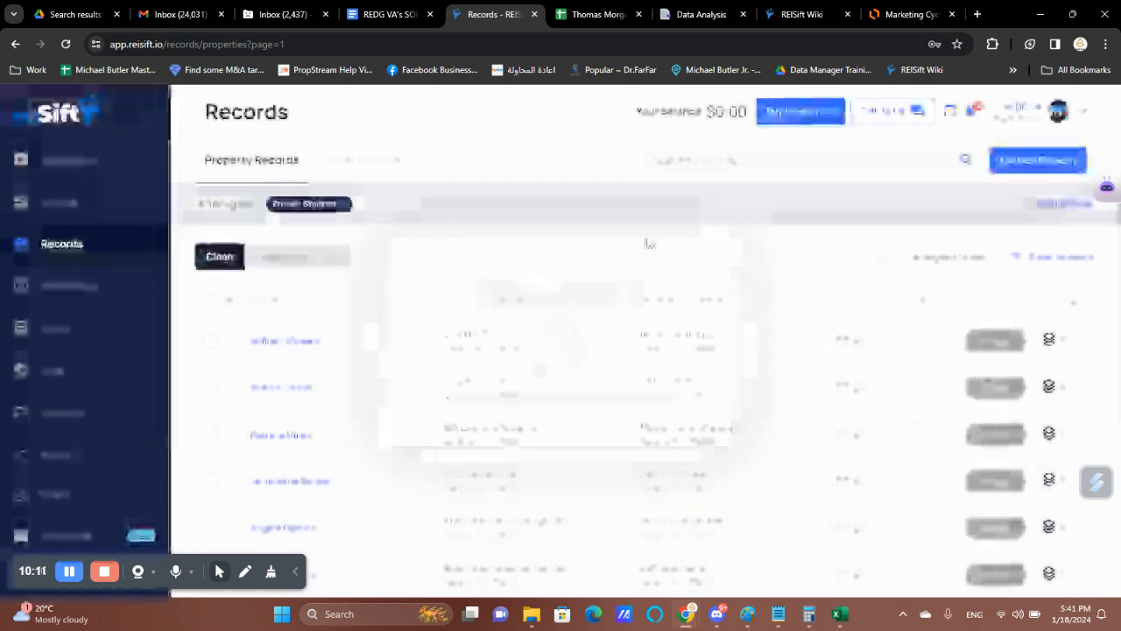
- Select all the filtered Stacked records again and start adding tags to them
left_click(235, 303)
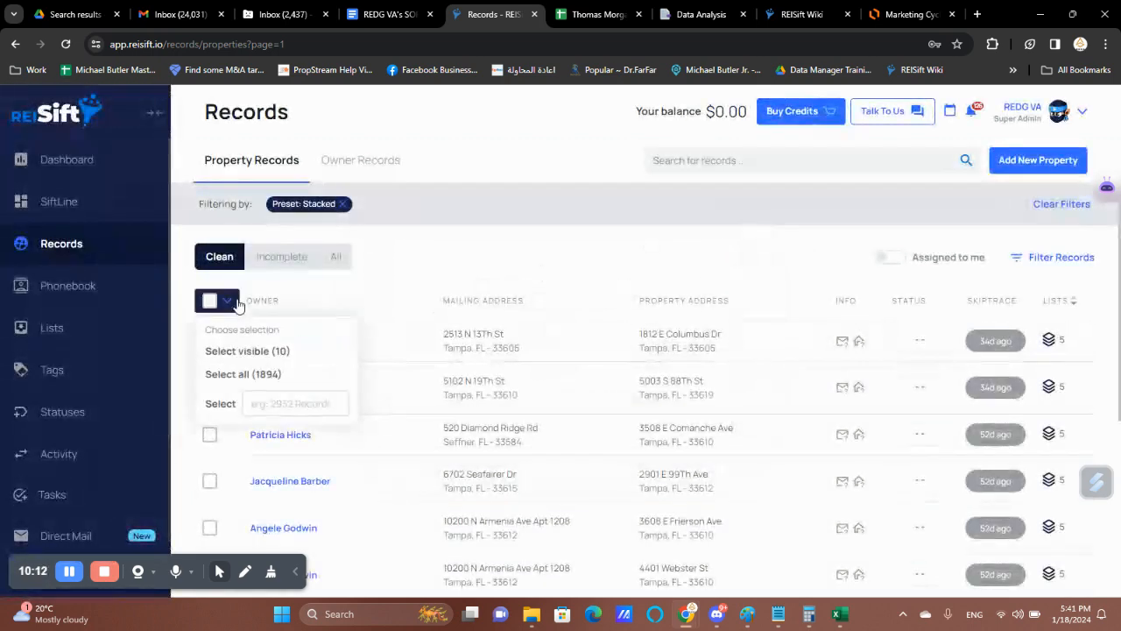
left_click(246, 373)
left_click(399, 256)
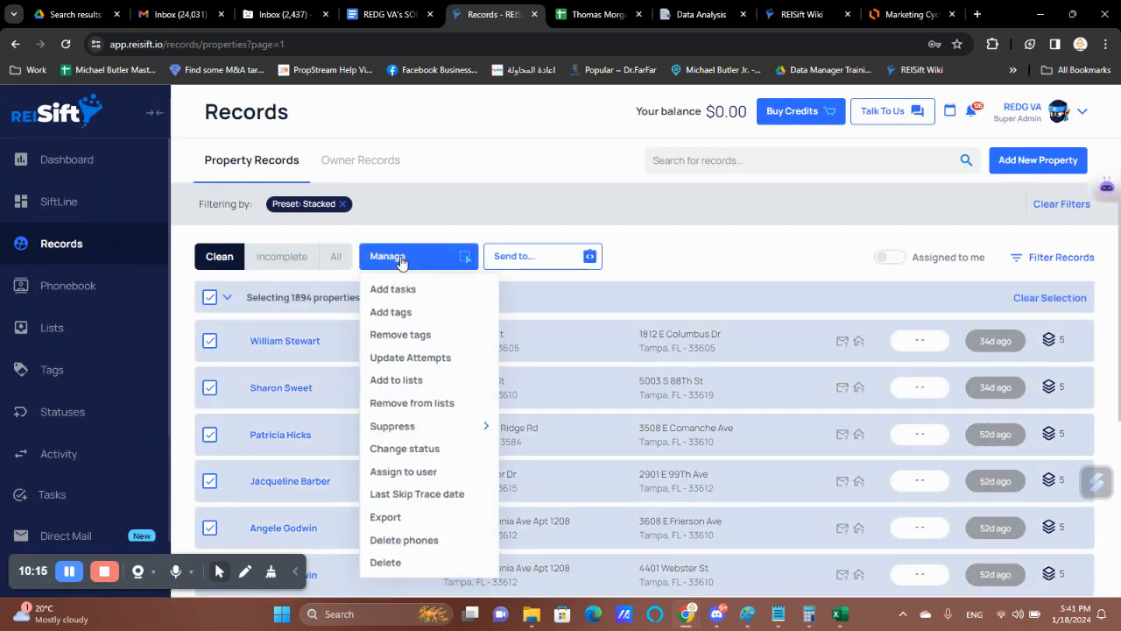
left_click(409, 314)
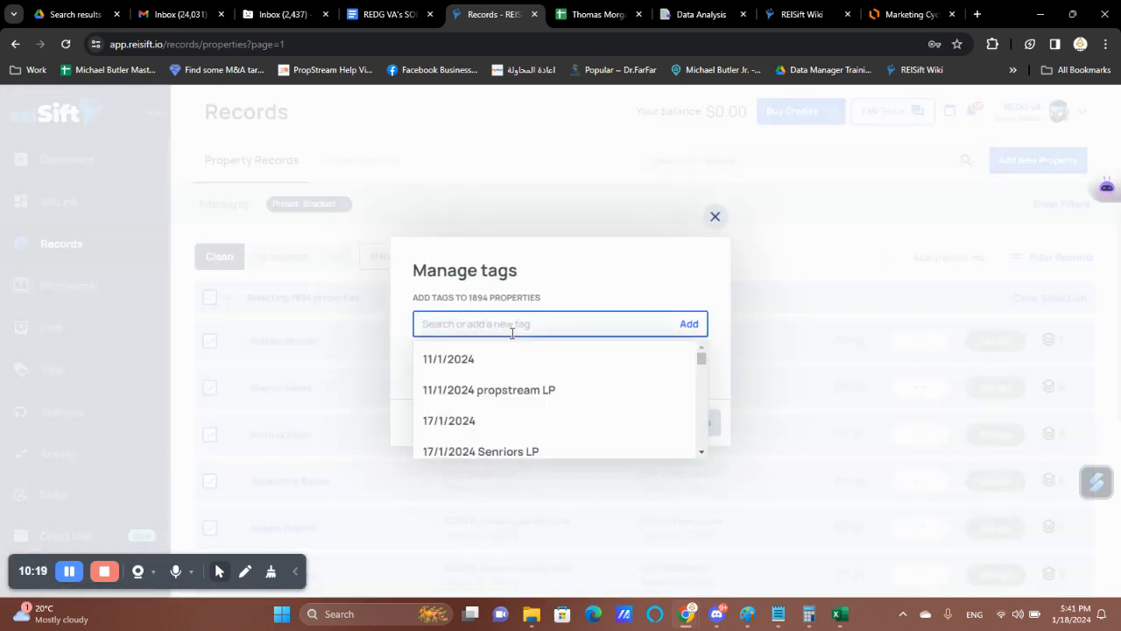
- List the tags CC A01 and CC 01/2024 for the selected records
type("CC")
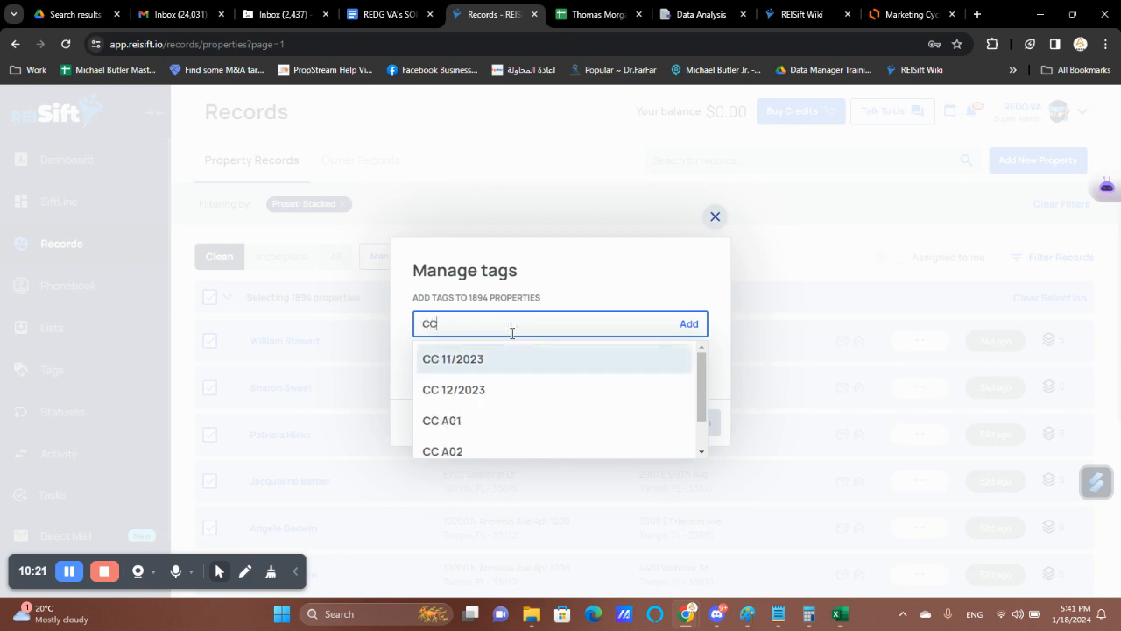
key("BackSpace")
key("BackSpace")
type("CC 01")
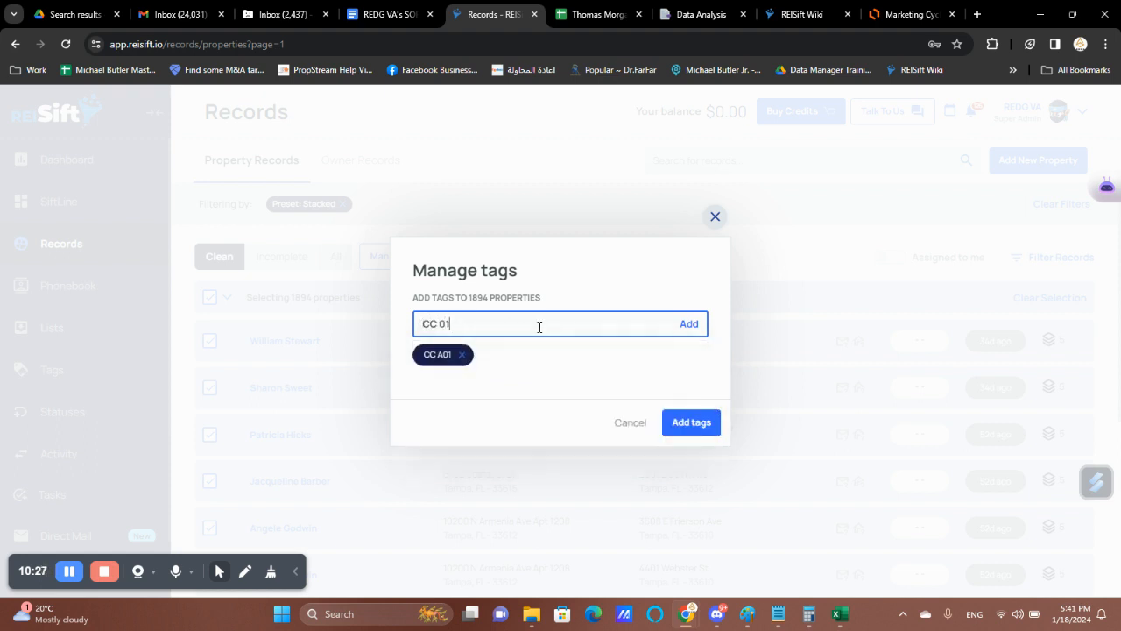
type("/2024")
key("Return")
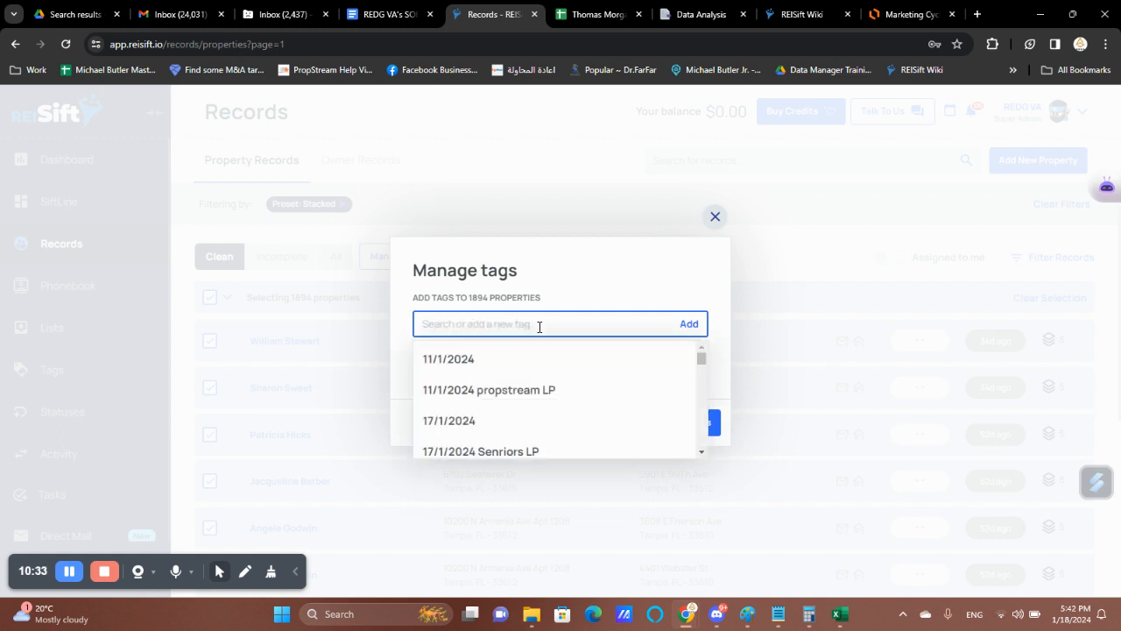
- List the tag CT STACKED 01/2024 as well and cancel the tagging without applying it
type("CT")
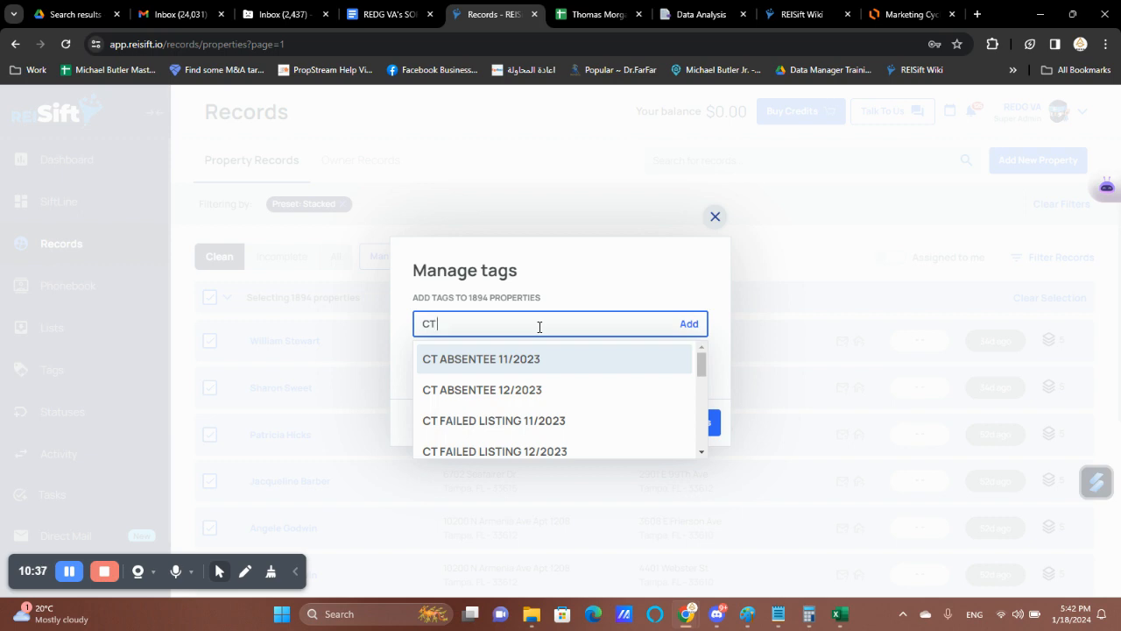
type(" STACKED 0")
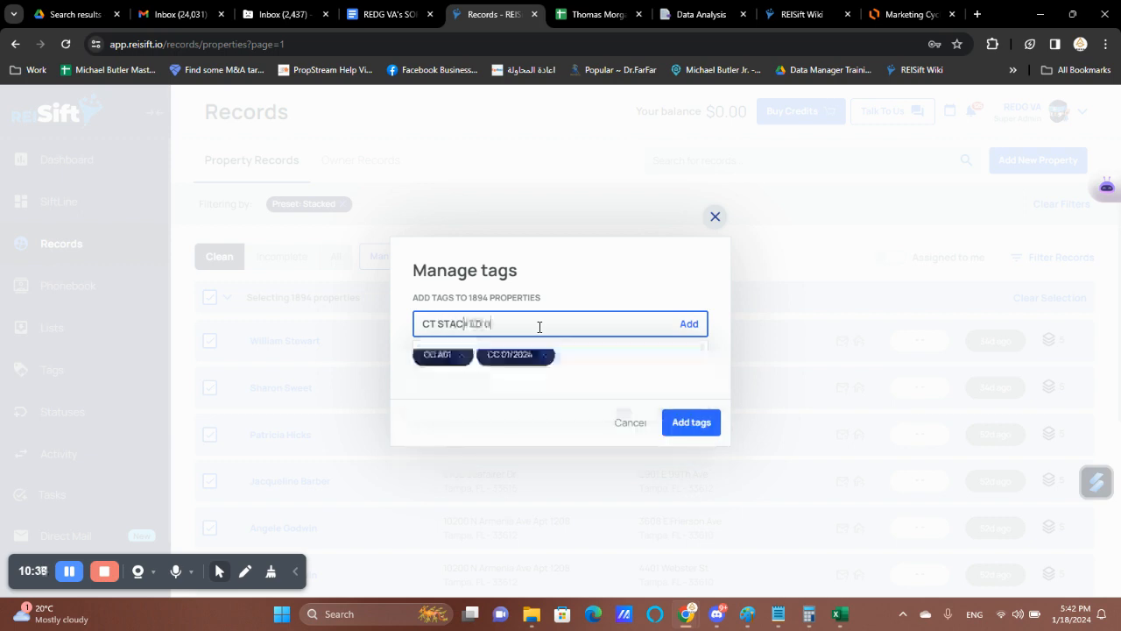
type("1/2024")
key("Return")
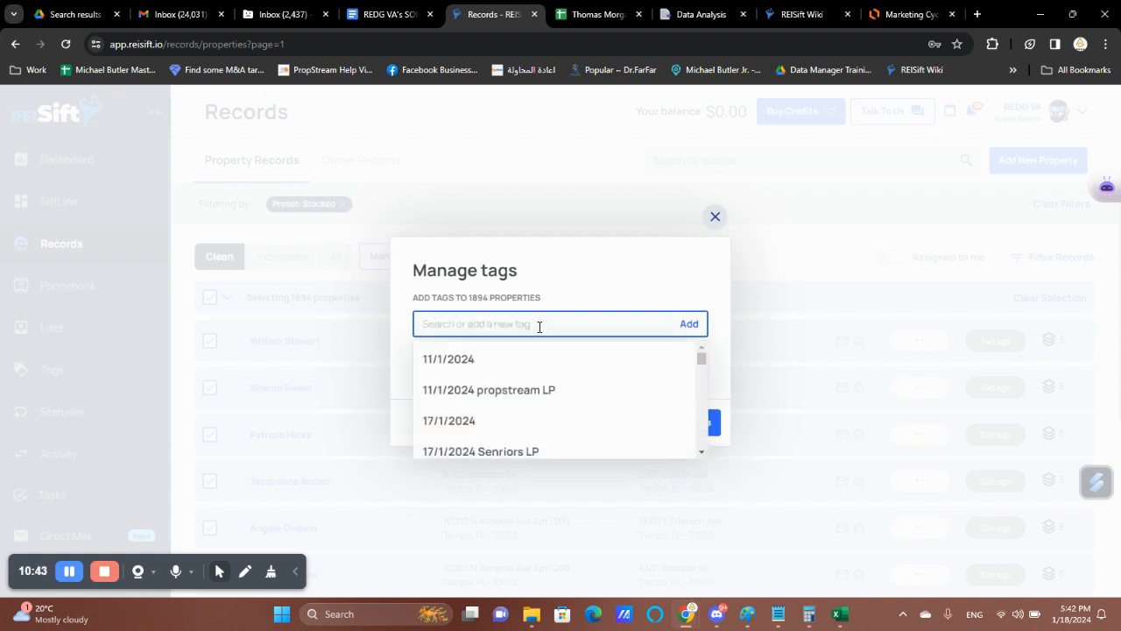
left_click(723, 379)
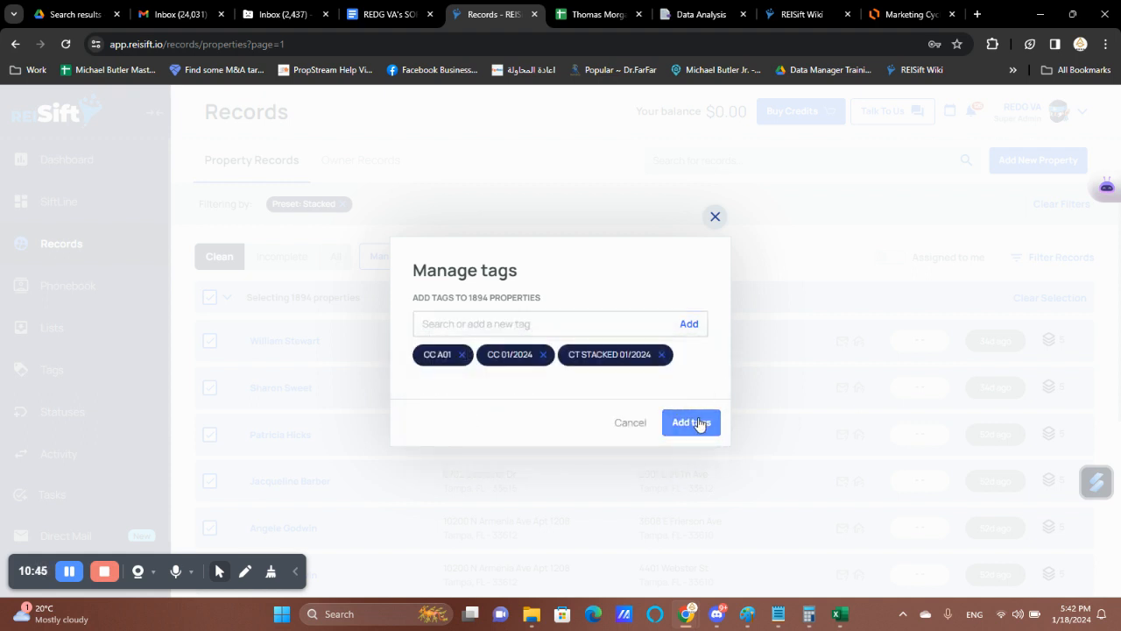
left_click(631, 426)
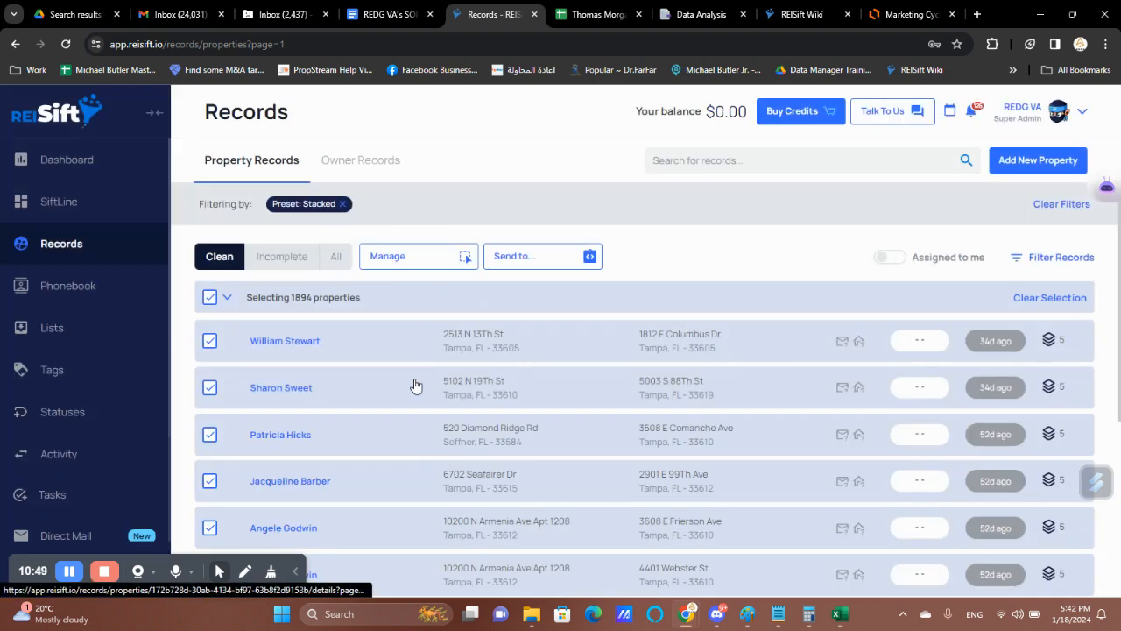
- Copy the selected-record count from REISift into the tracker's Stacked row under CC A01 as 1,894
double_click(301, 297)
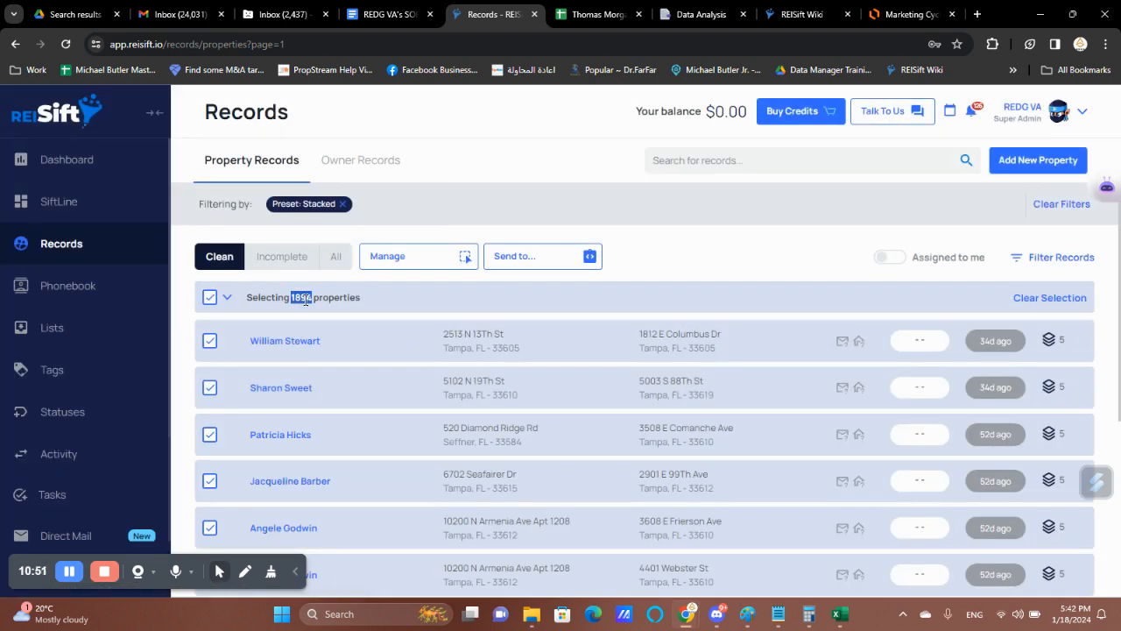
left_click(596, 15)
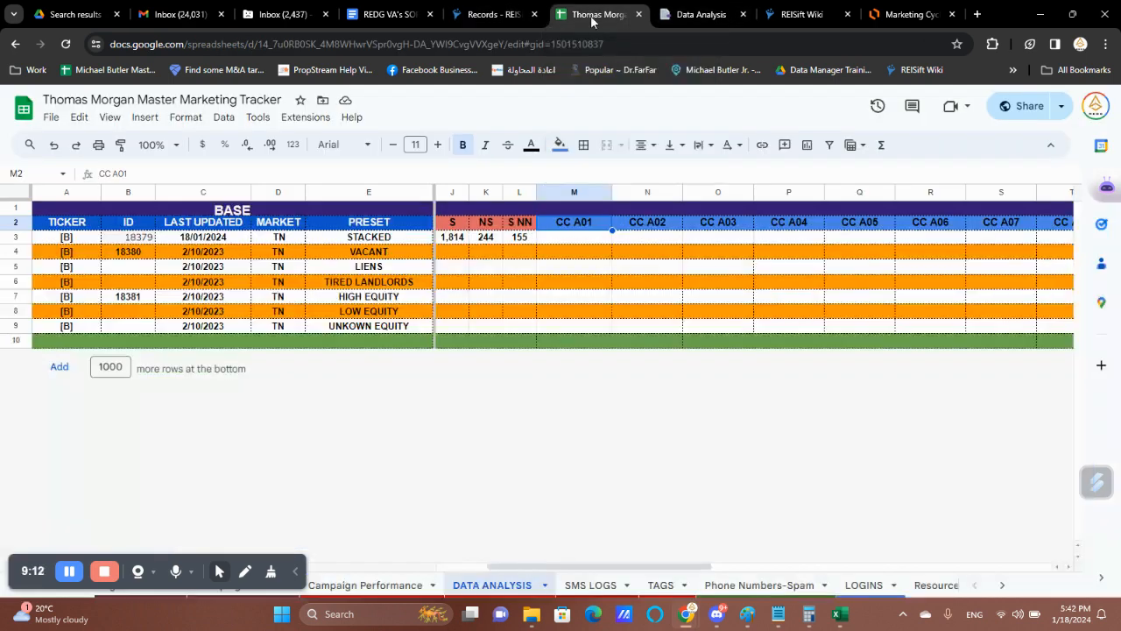
left_click(572, 242)
type("1,8")
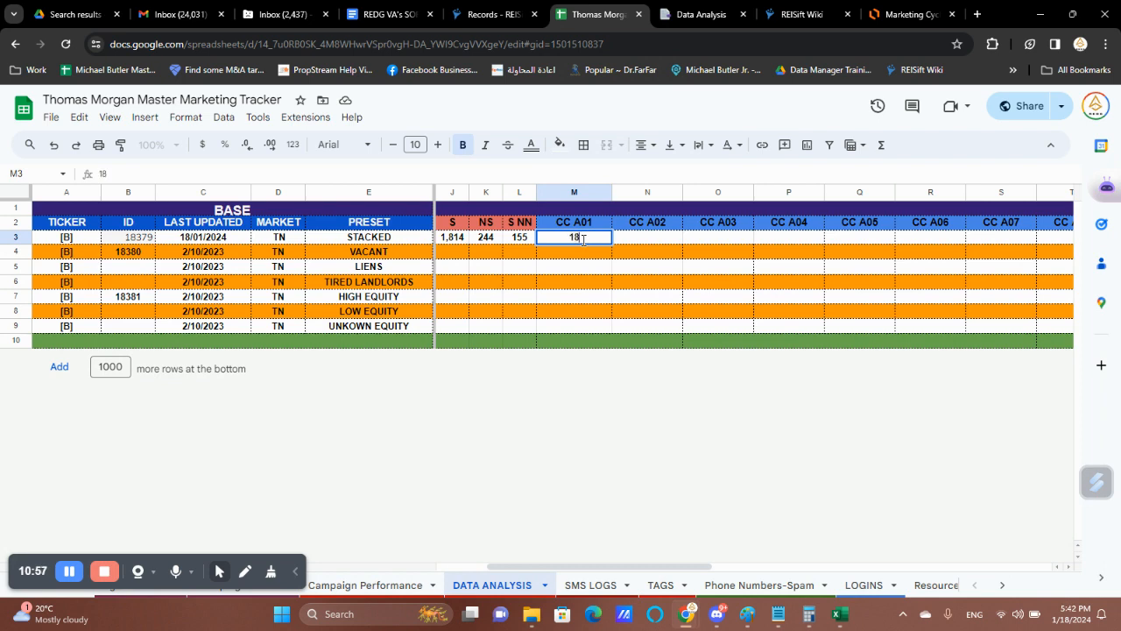
type("94")
left_click(597, 276)
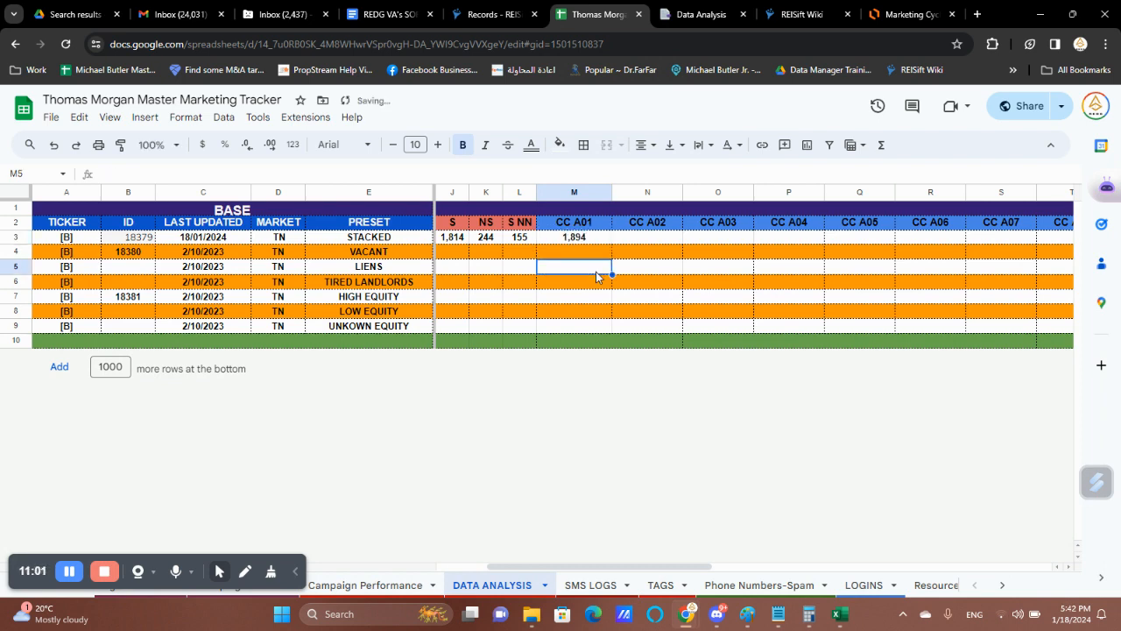
- Clear the Stacked row's CC A01 value
left_click(629, 244)
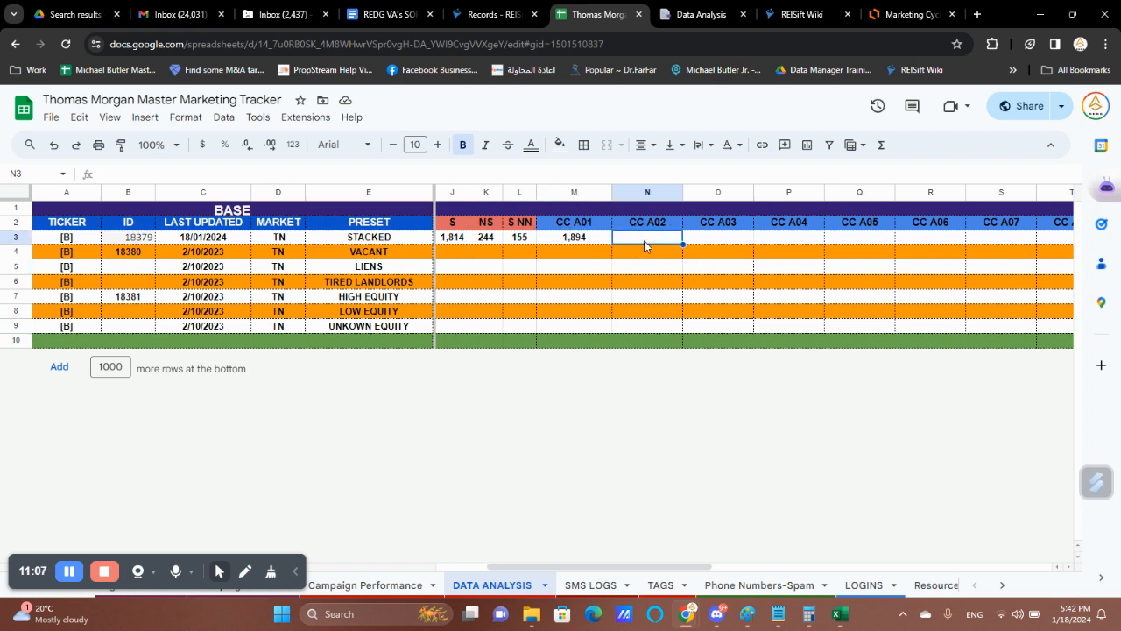
double_click(588, 243)
double_click(588, 240)
key("BackSpace")
left_click(658, 244)
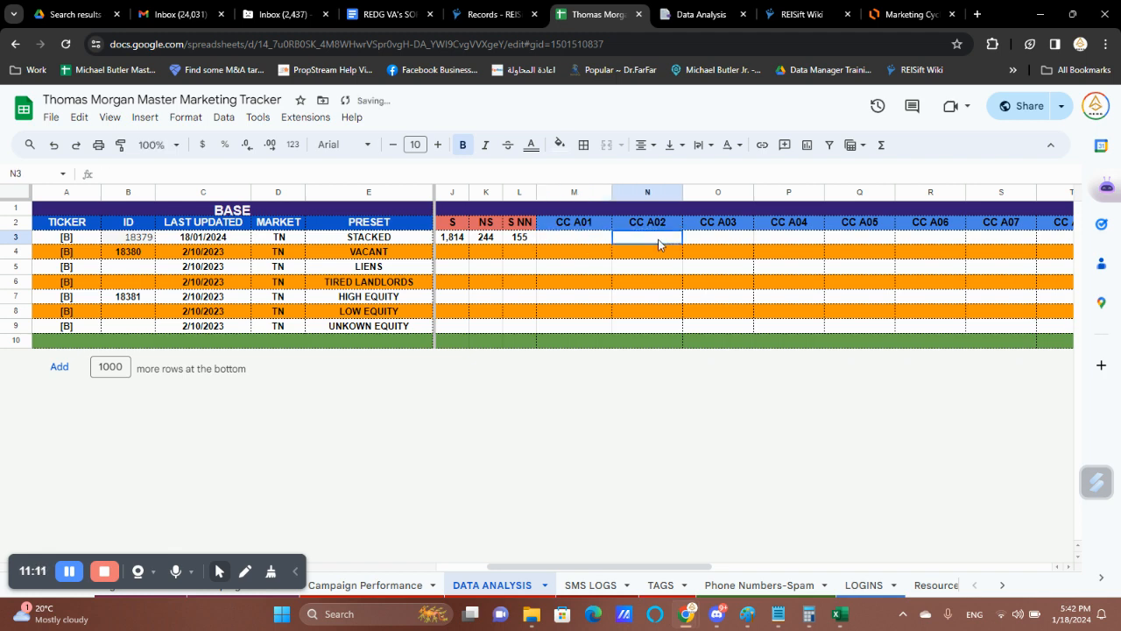
double_click(585, 244)
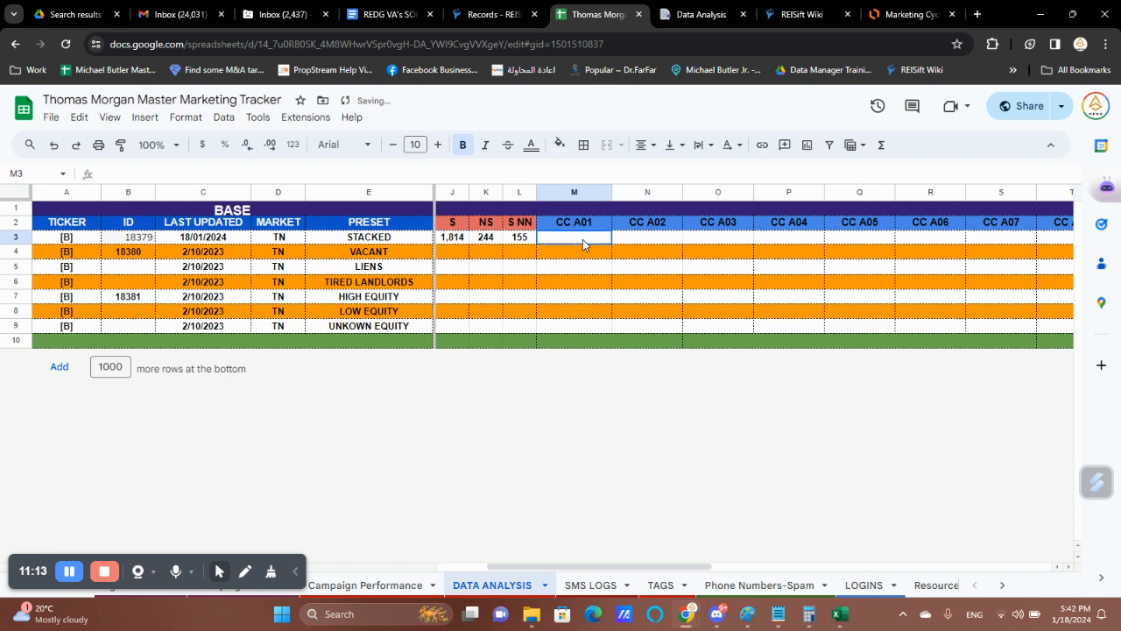
- Enter 1,714 in the Stacked row under CC A02
left_click(638, 240)
type("1894")
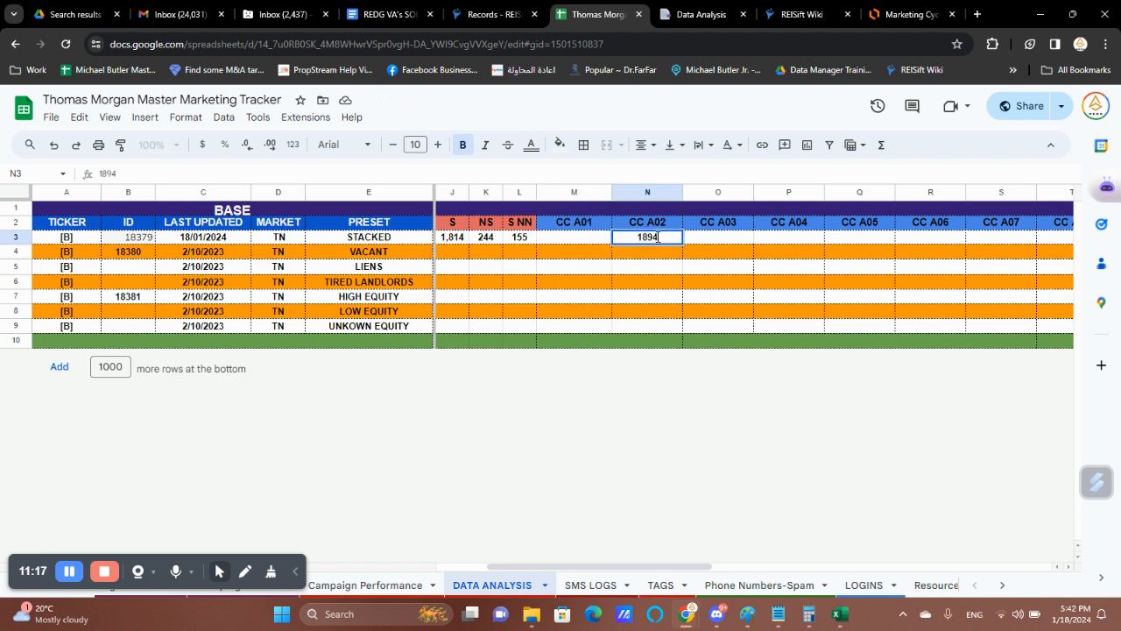
key("BackSpace")
key("BackSpace")
key("BackSpace")
type("700")
key("BackSpace")
key("BackSpace")
type("14")
key("Return")
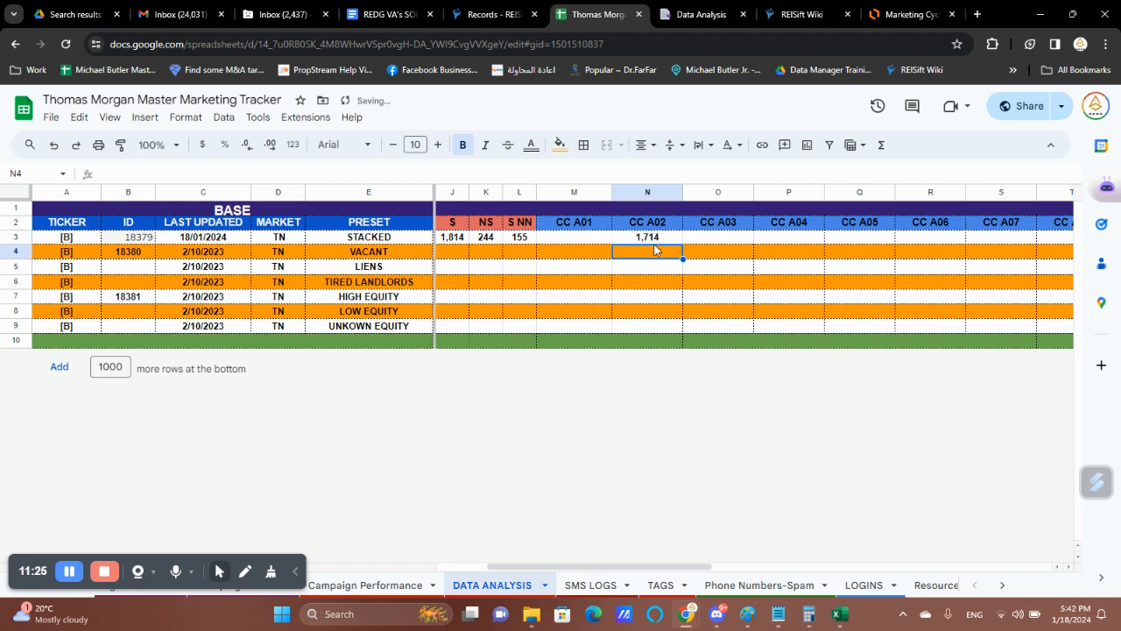
- Clear the Stacked row's CC A02 value and enter 1,696 under CC A03
left_click(665, 238)
key("Delete")
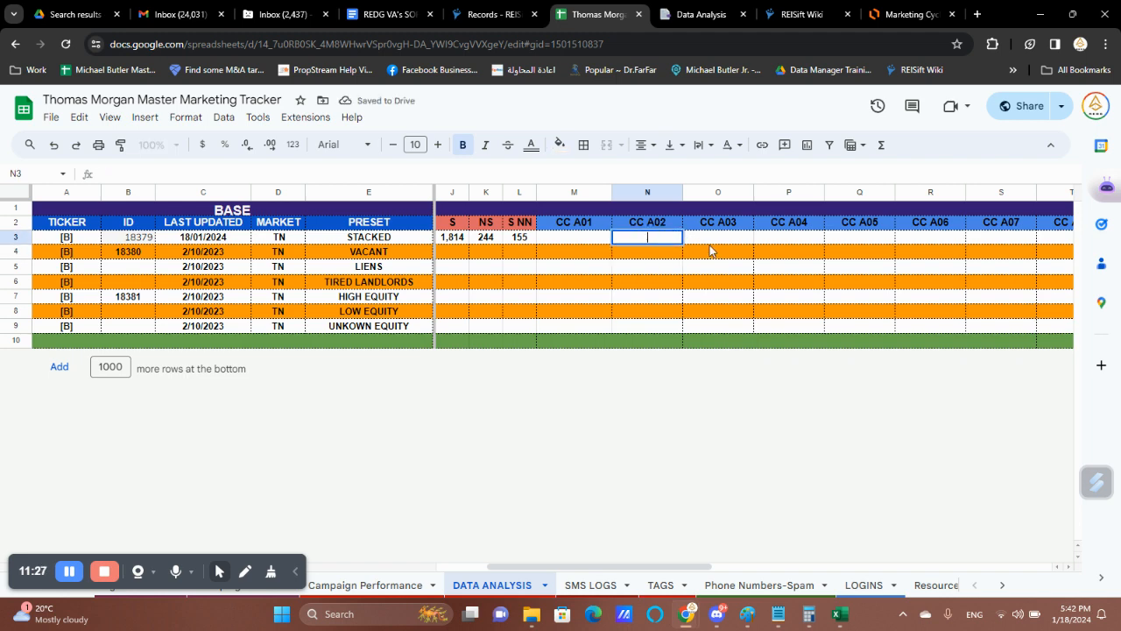
left_click(711, 238)
type("1714")
key("BackSpace")
key("BackSpace")
key("BackSpace")
type("696")
key("Return")
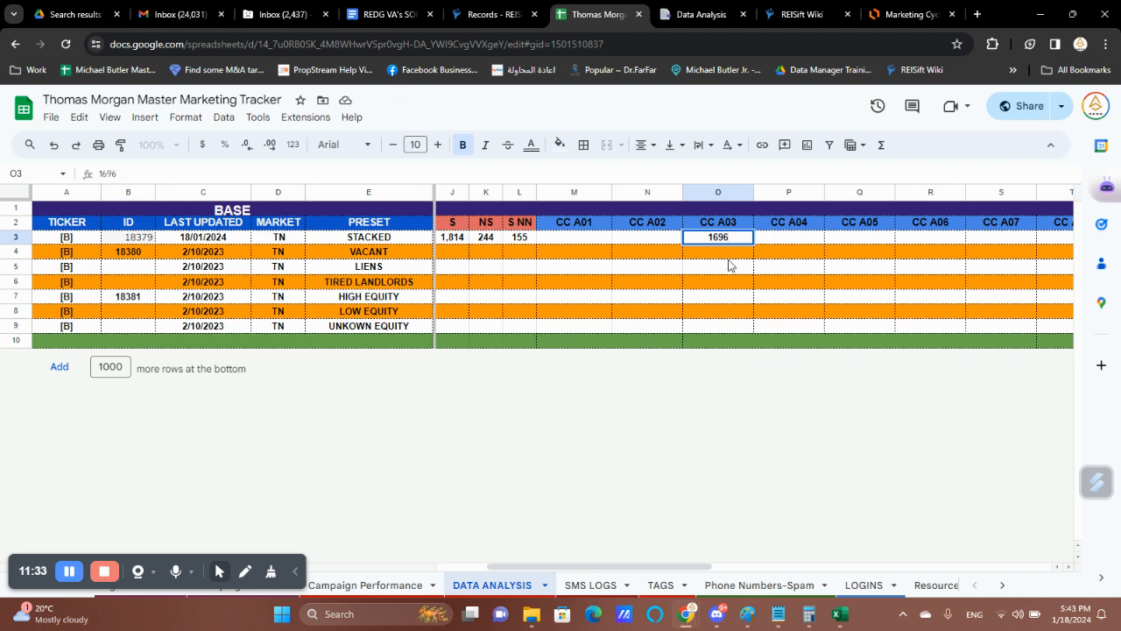
left_click(739, 241)
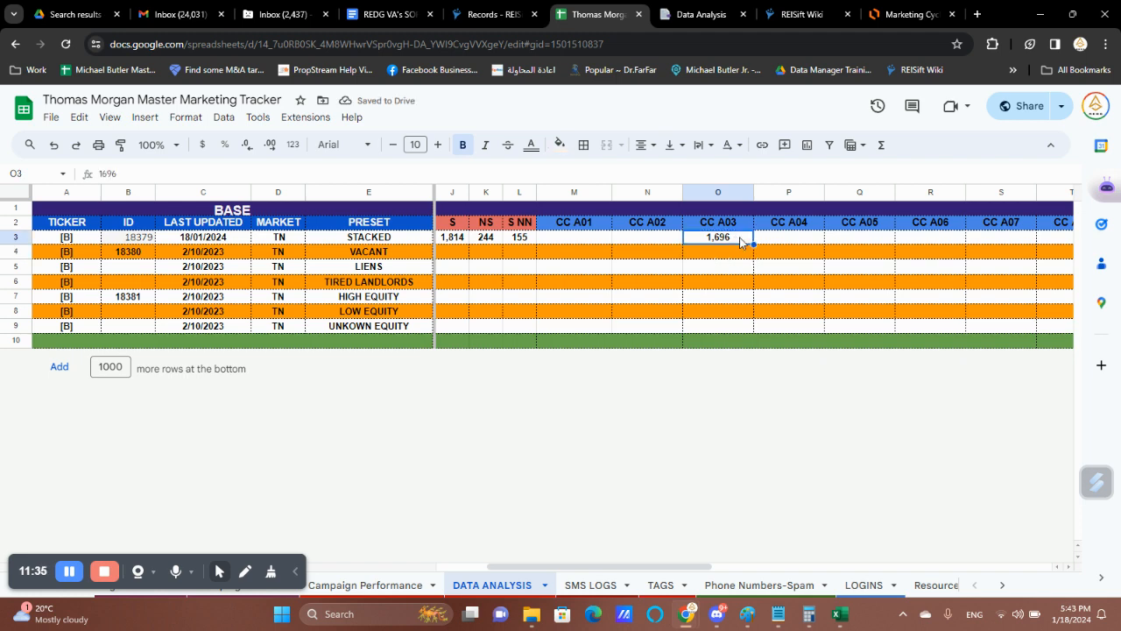
- Examine the remaining CC, SMS and DM attempt columns of the data analysis sheet and return to its count columns
scroll(740, 241, "right", 3)
scroll(740, 241, "left", 2)
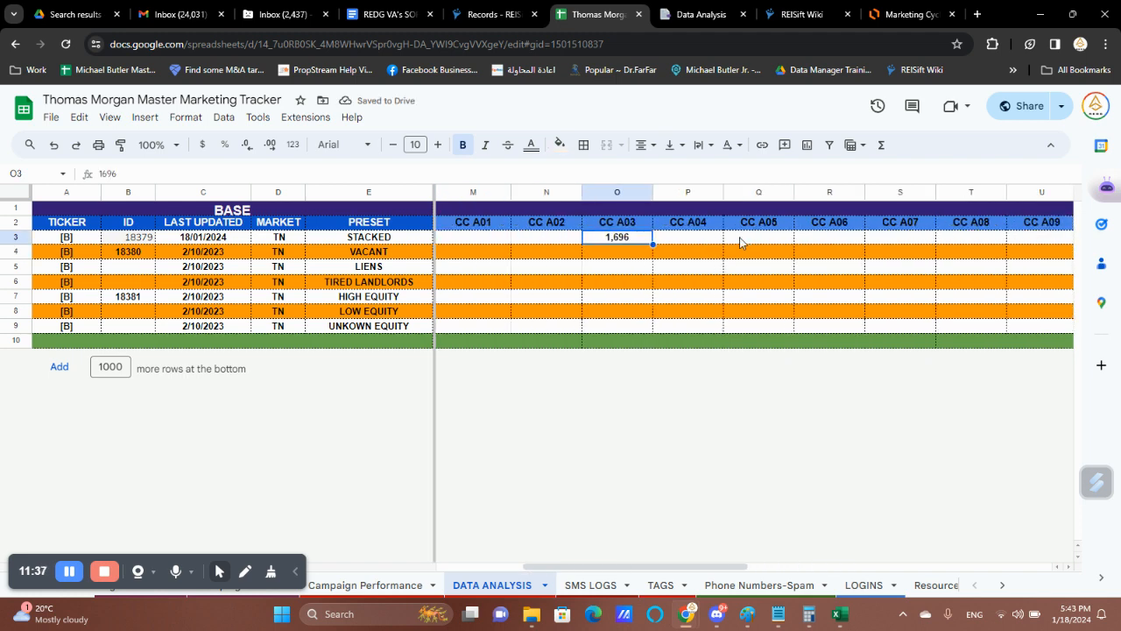
scroll(740, 242, "right", 4)
scroll(739, 241, "right", 2)
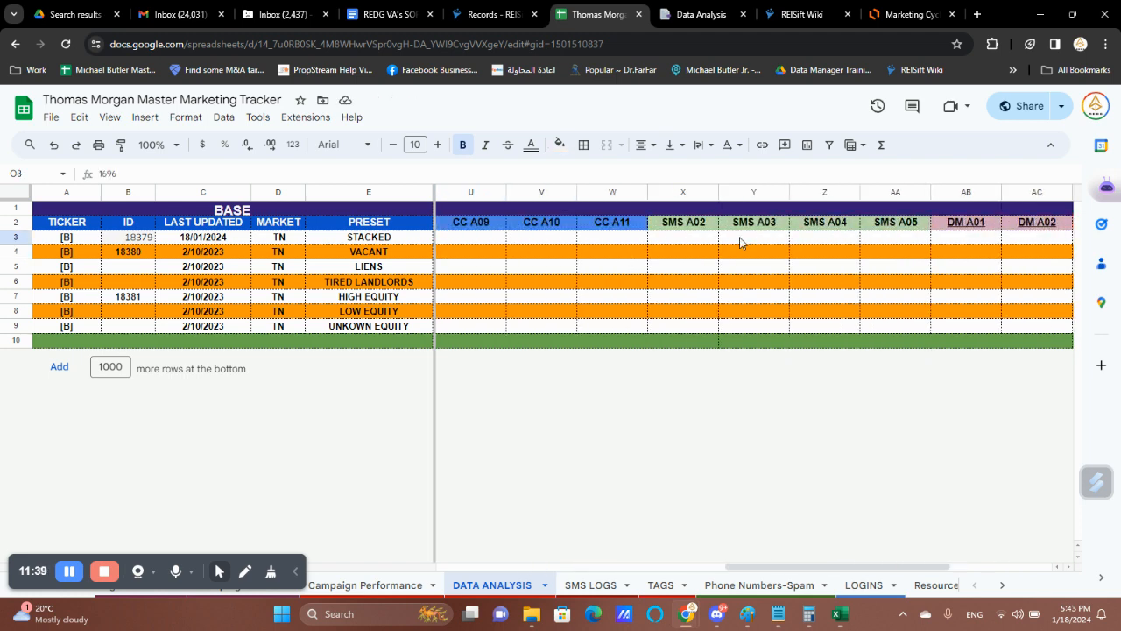
scroll(740, 242, "left", 5)
scroll(740, 241, "right", 4)
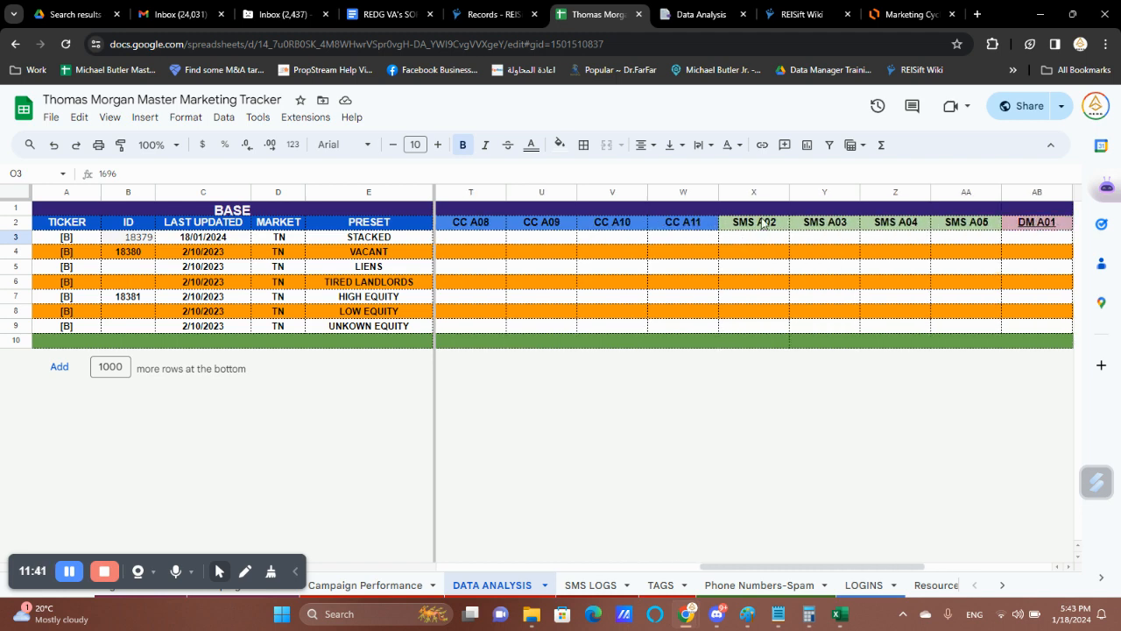
left_click(743, 241)
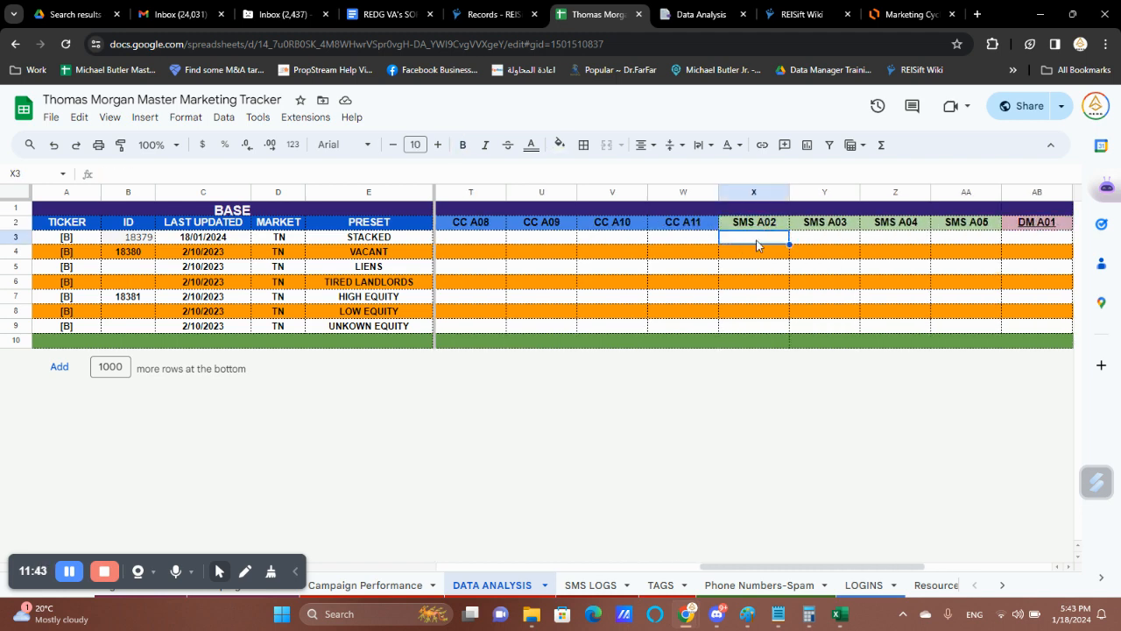
left_click(752, 269)
scroll(749, 269, "right", 5)
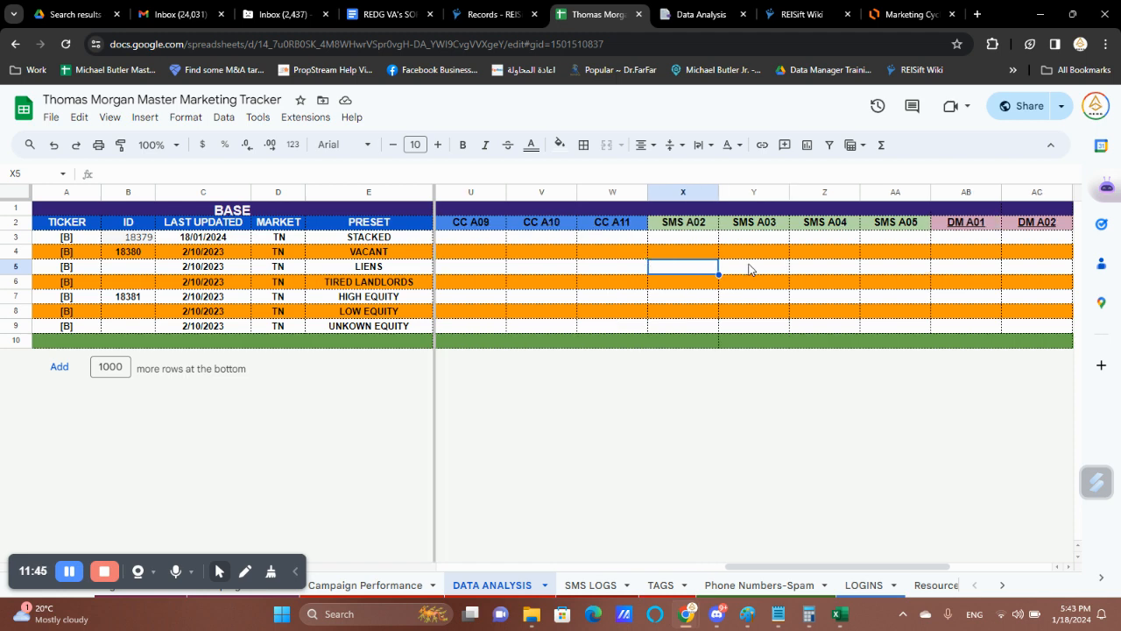
scroll(749, 269, "left", 1)
scroll(749, 269, "left", 18)
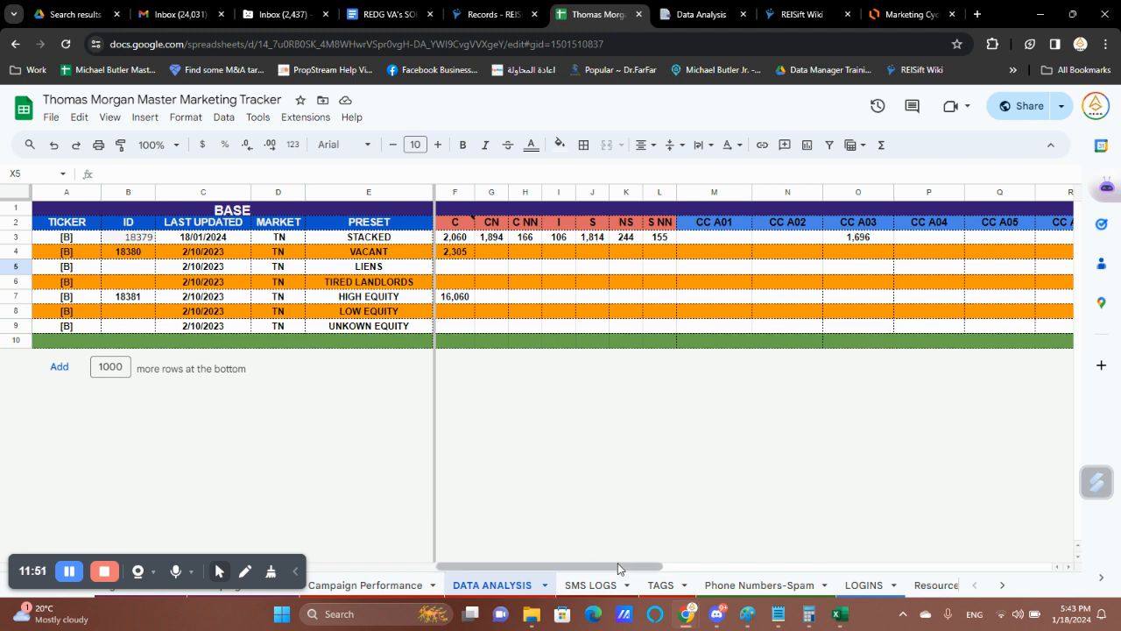
- Open the Agent's KPIS sheet and look over the tracker's list of sheets
left_click(760, 585)
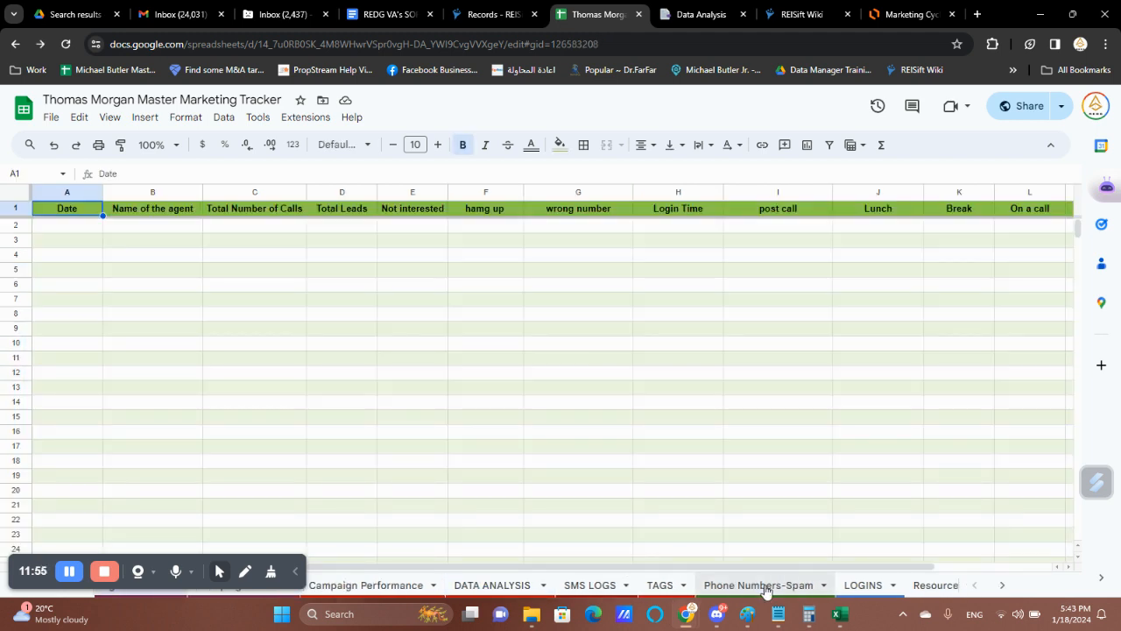
left_click(295, 571)
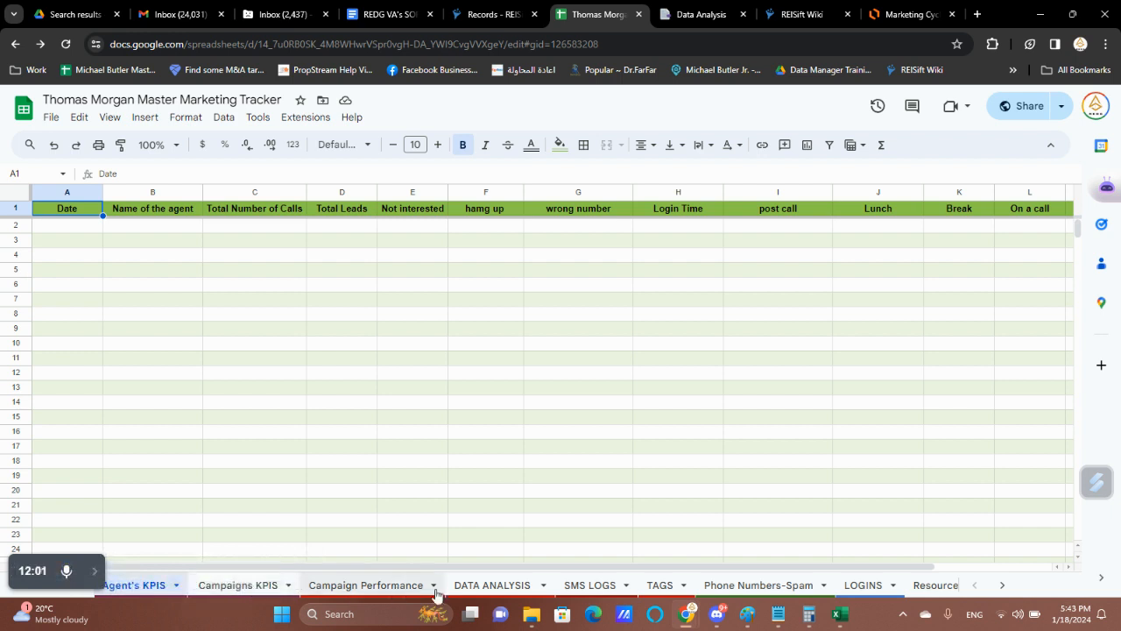
scroll(561, 578, "down", 1)
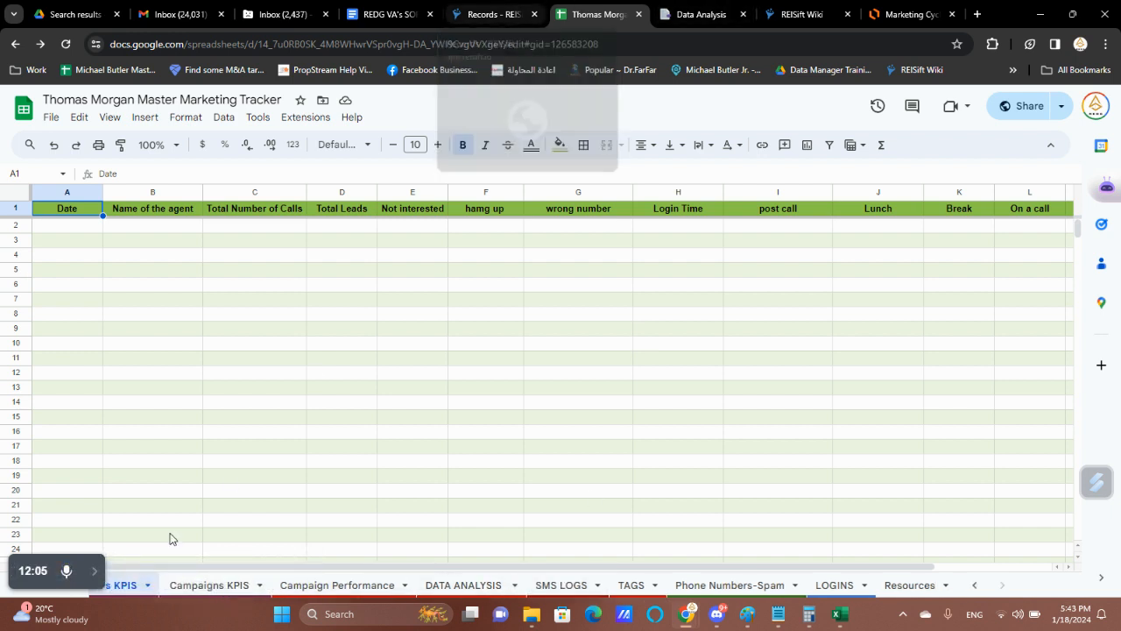
mouse_move(97, 571)
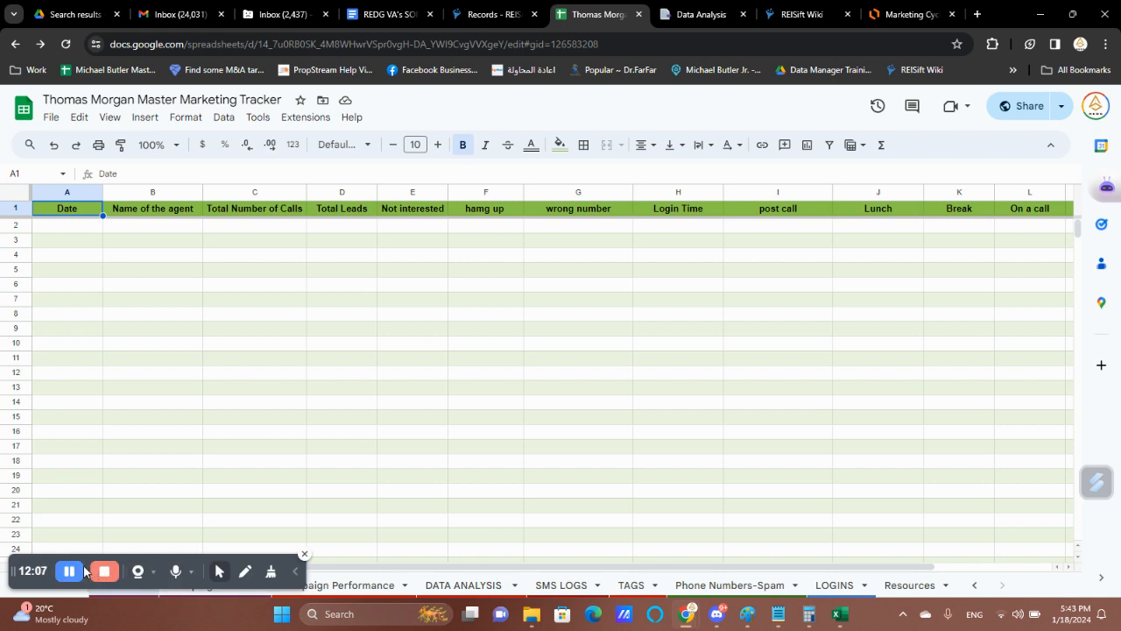